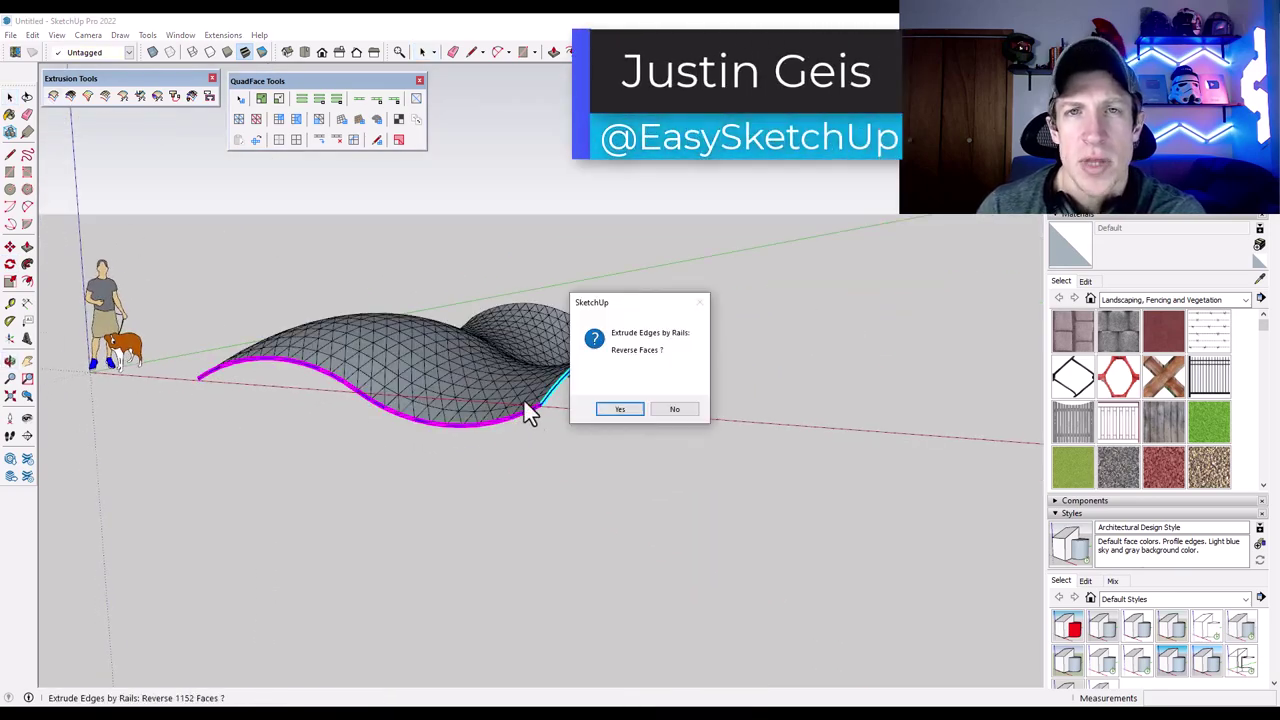
Extrude the cyan profile along the two magenta rails with the melding curve, erasing the original curves
click(620, 409)
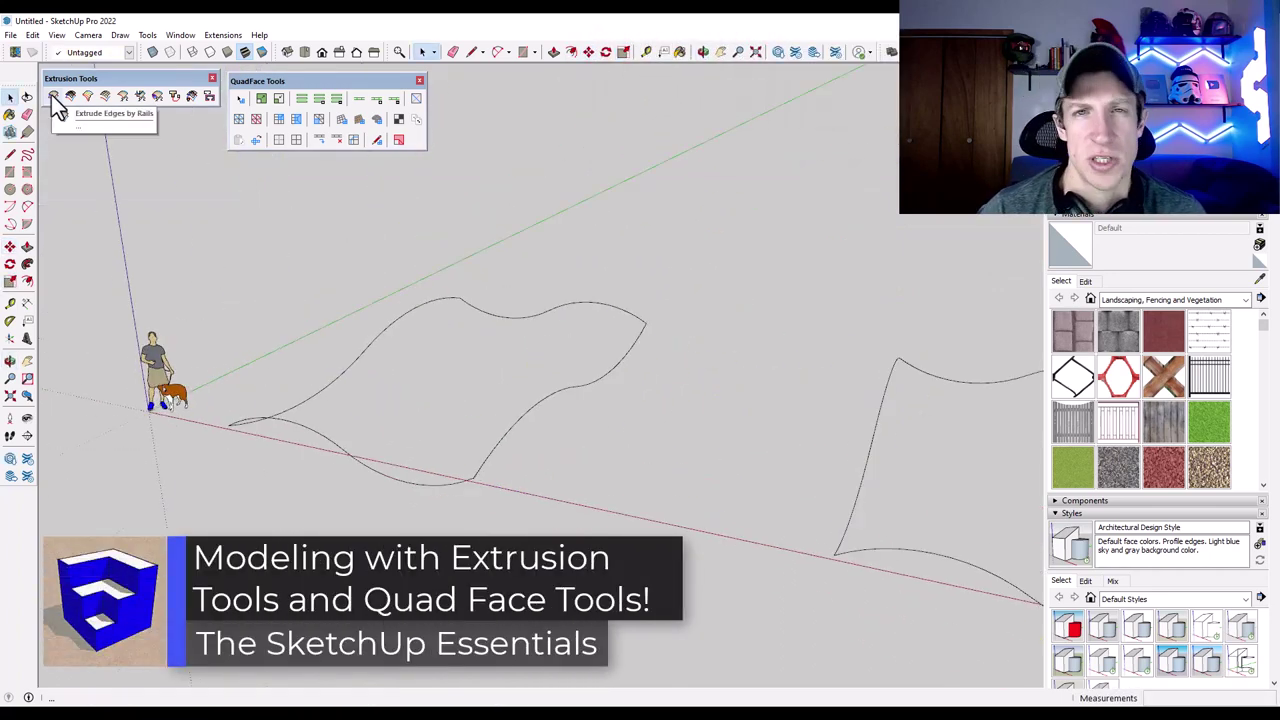
click(55, 97)
click(337, 449)
click(380, 345)
click(514, 441)
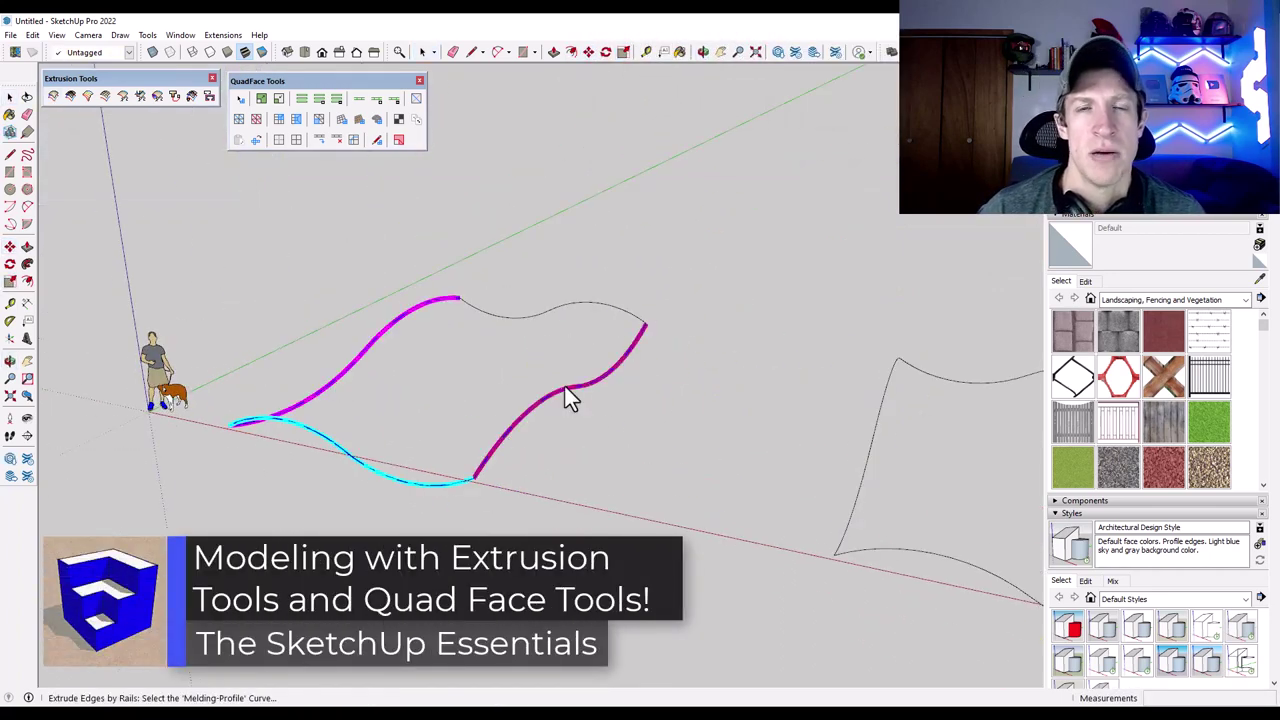
click(576, 306)
click(651, 400)
key(Return)
scroll(543, 361, up, 3)
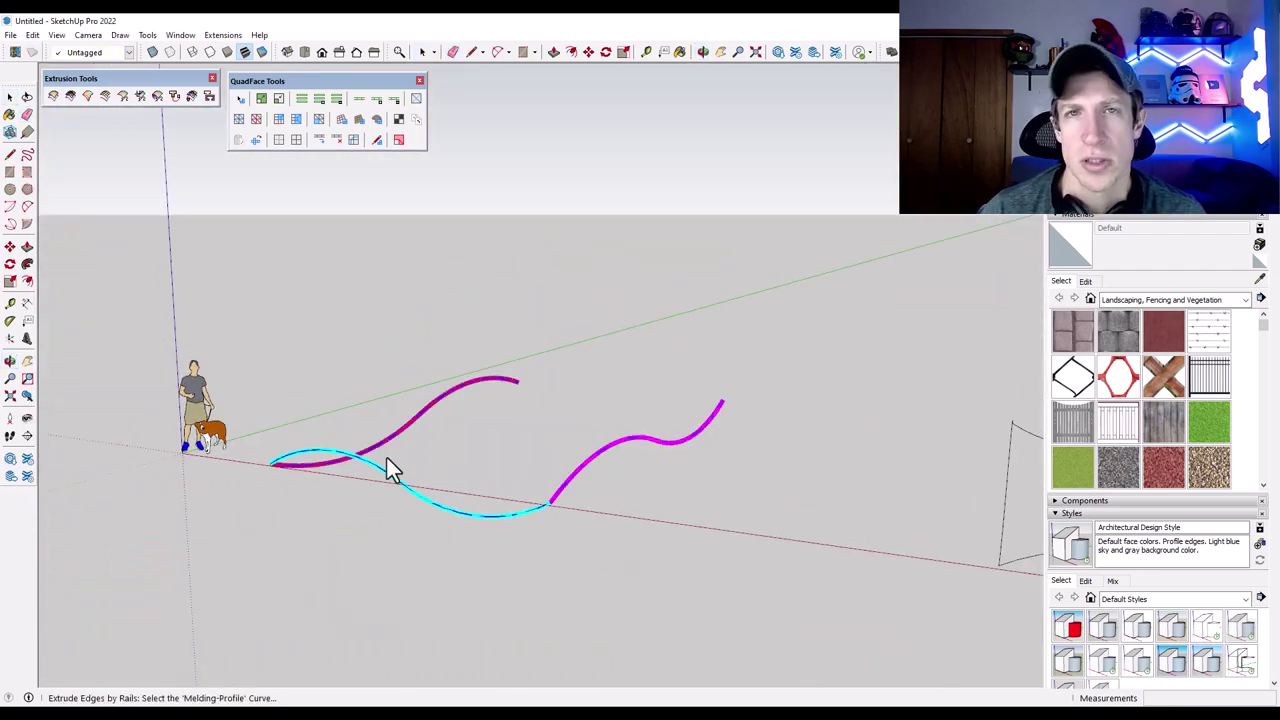
click(630, 432)
key(Return)
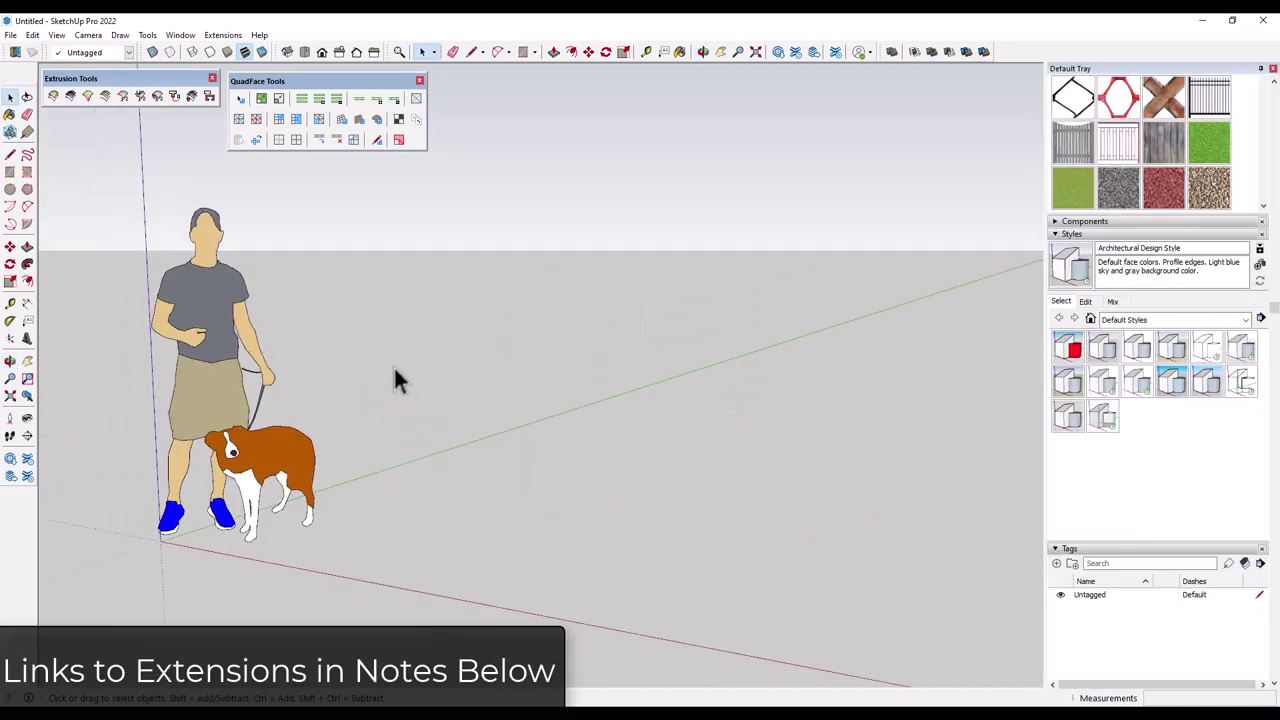
Draw a 2 Point Arc on the ground along the red axis, beside the scale figure
scroll(152, 312, down, 2)
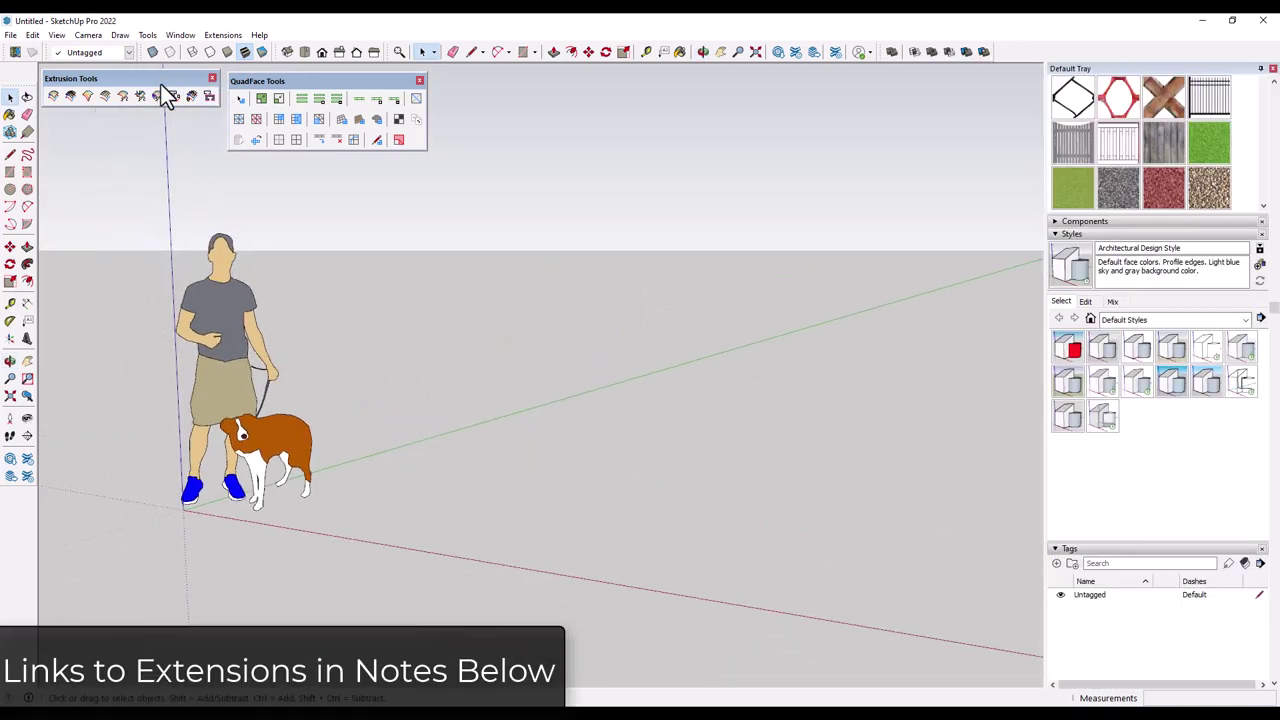
scroll(399, 418, down, 3)
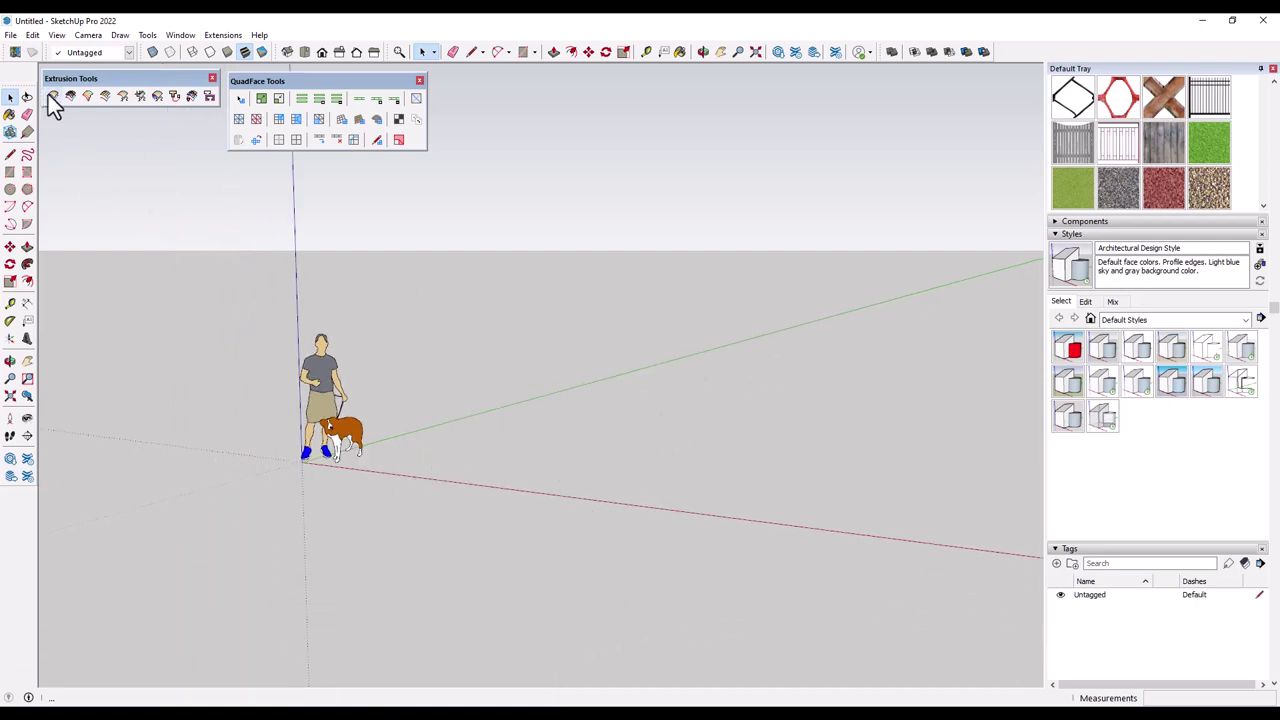
shift+middle_drag(740, 395, 365, 475)
key(a)
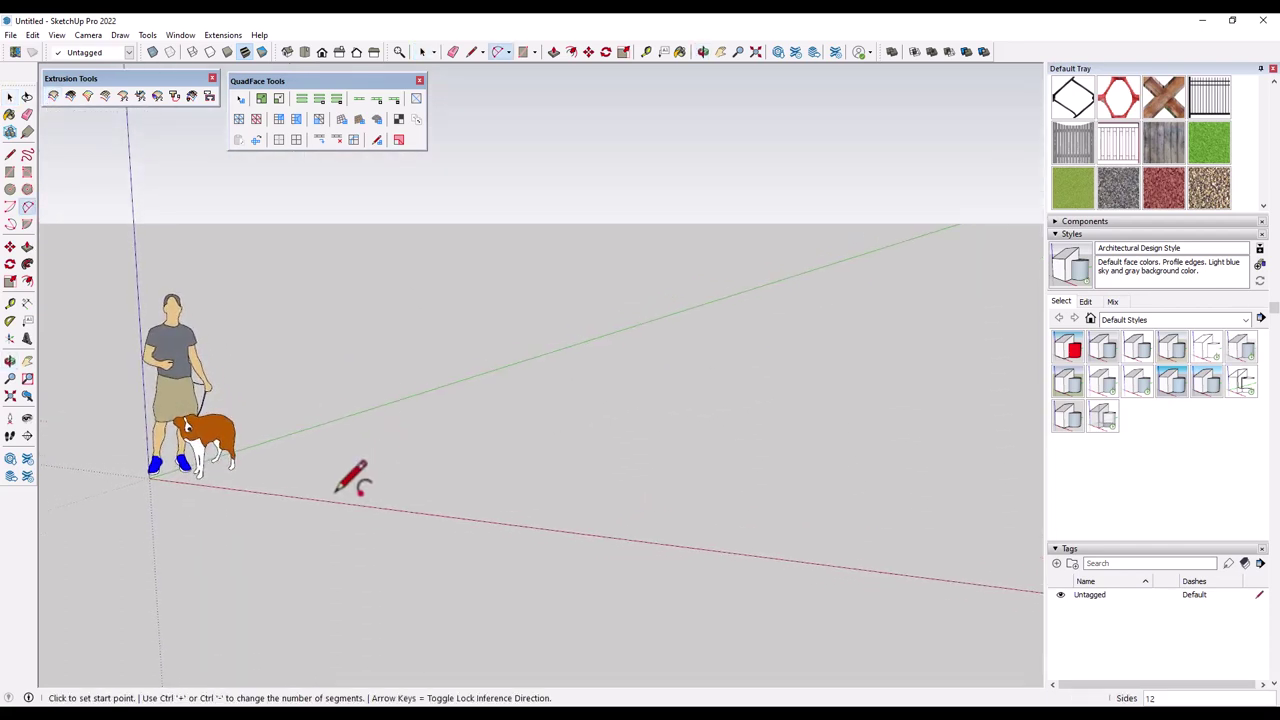
click(336, 496)
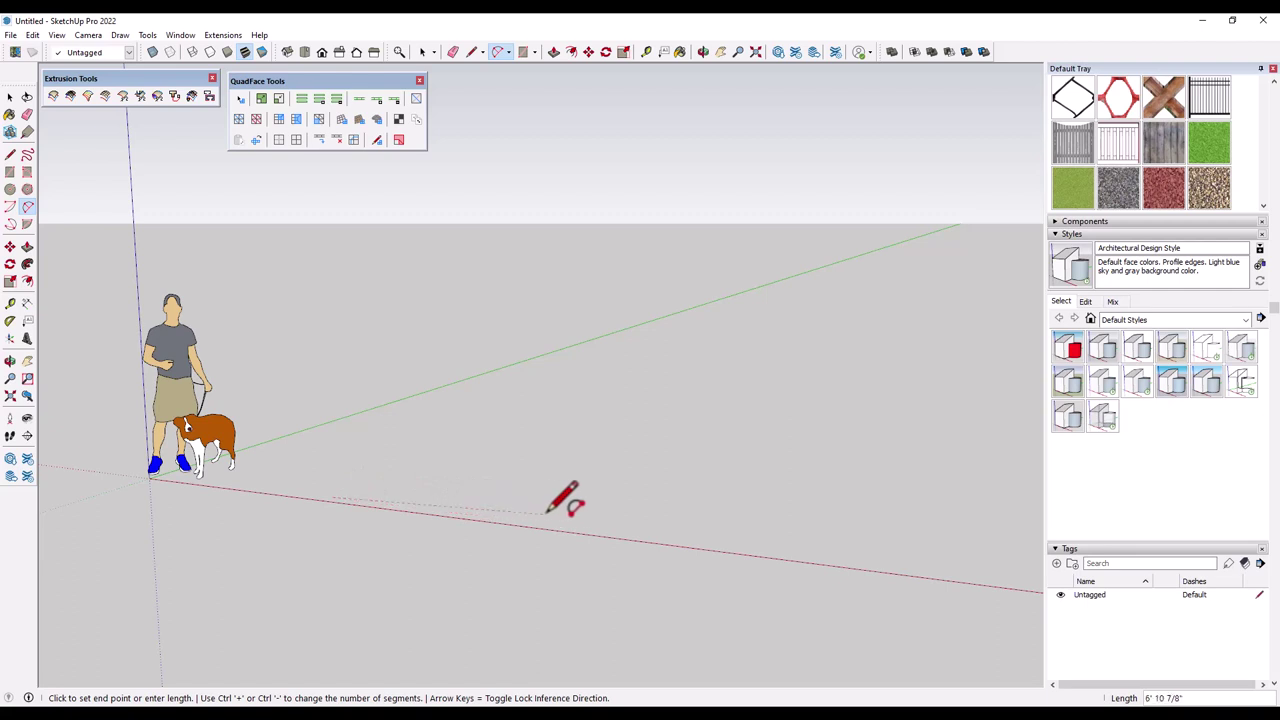
click(631, 535)
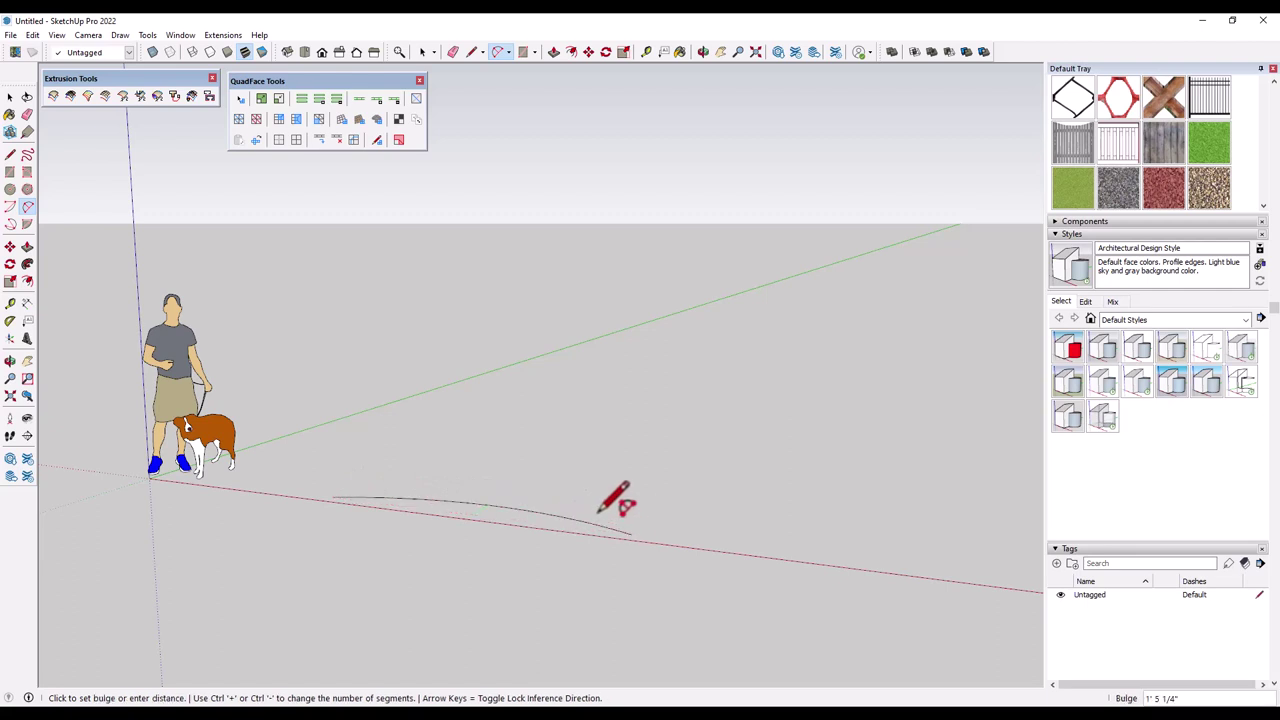
click(556, 474)
key(space)
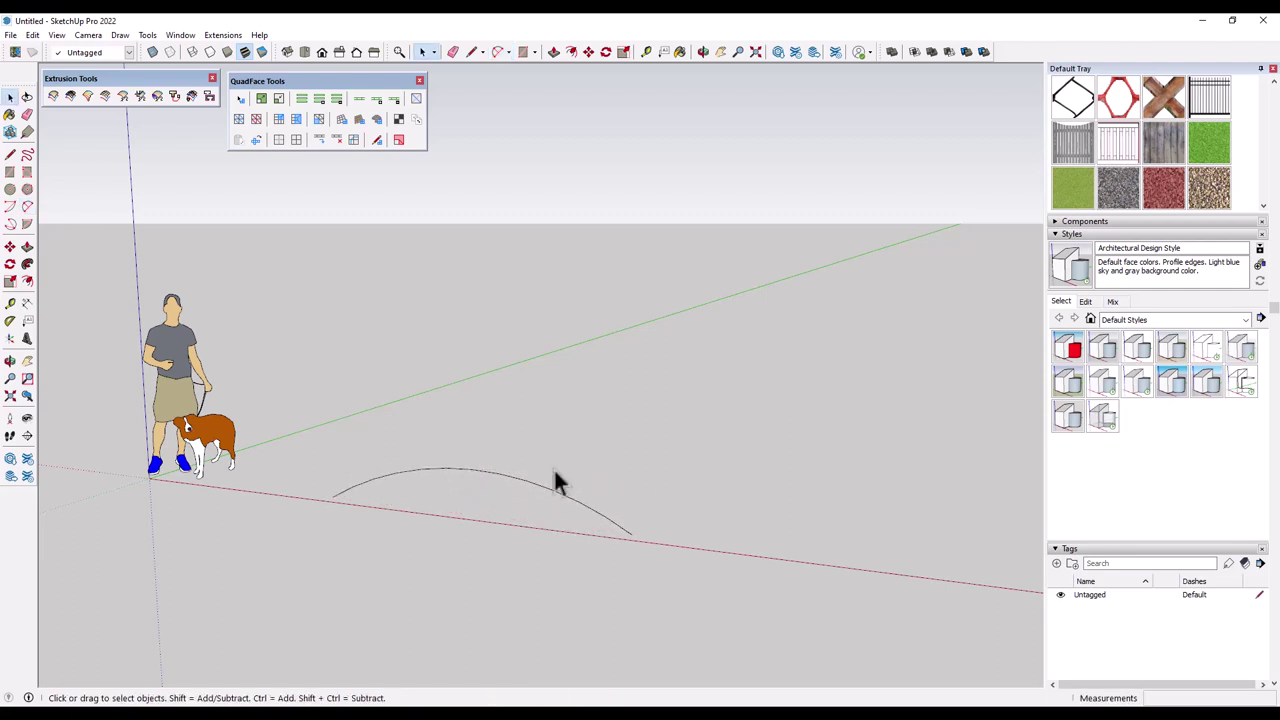
Rotate a copy of the arc about 180° around its right end to form an S-curve
key(q)
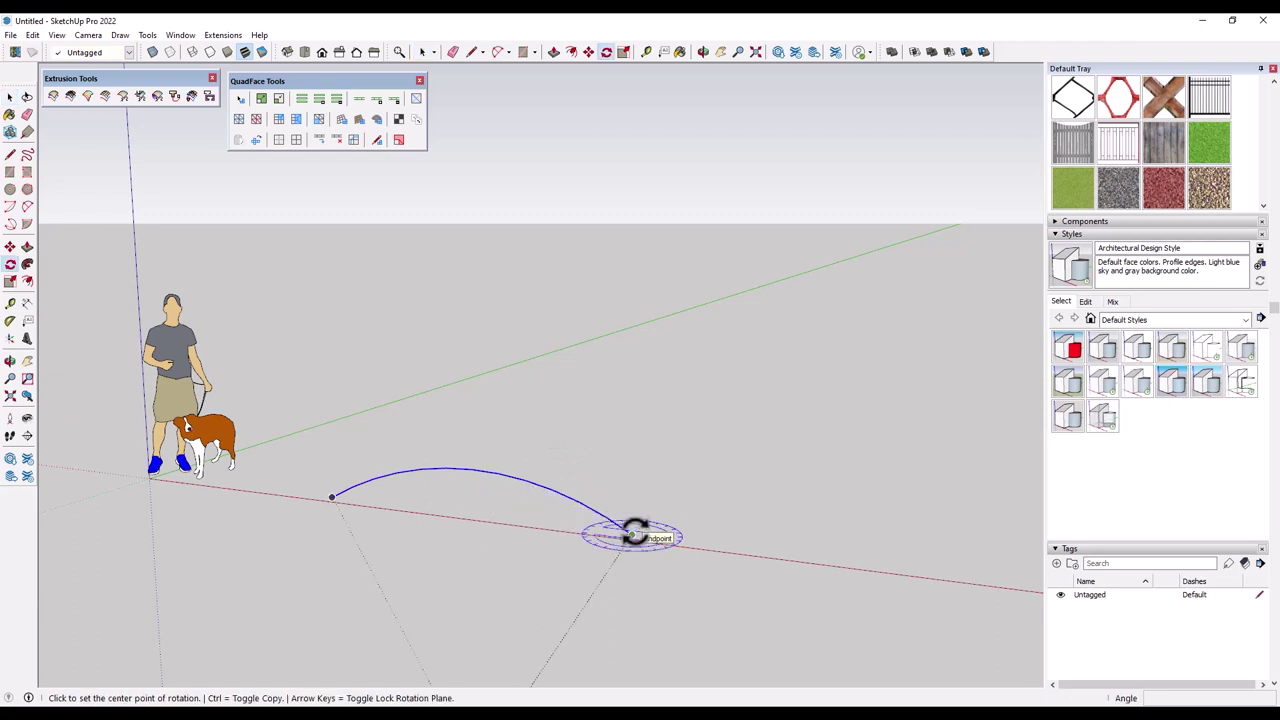
click(631, 535)
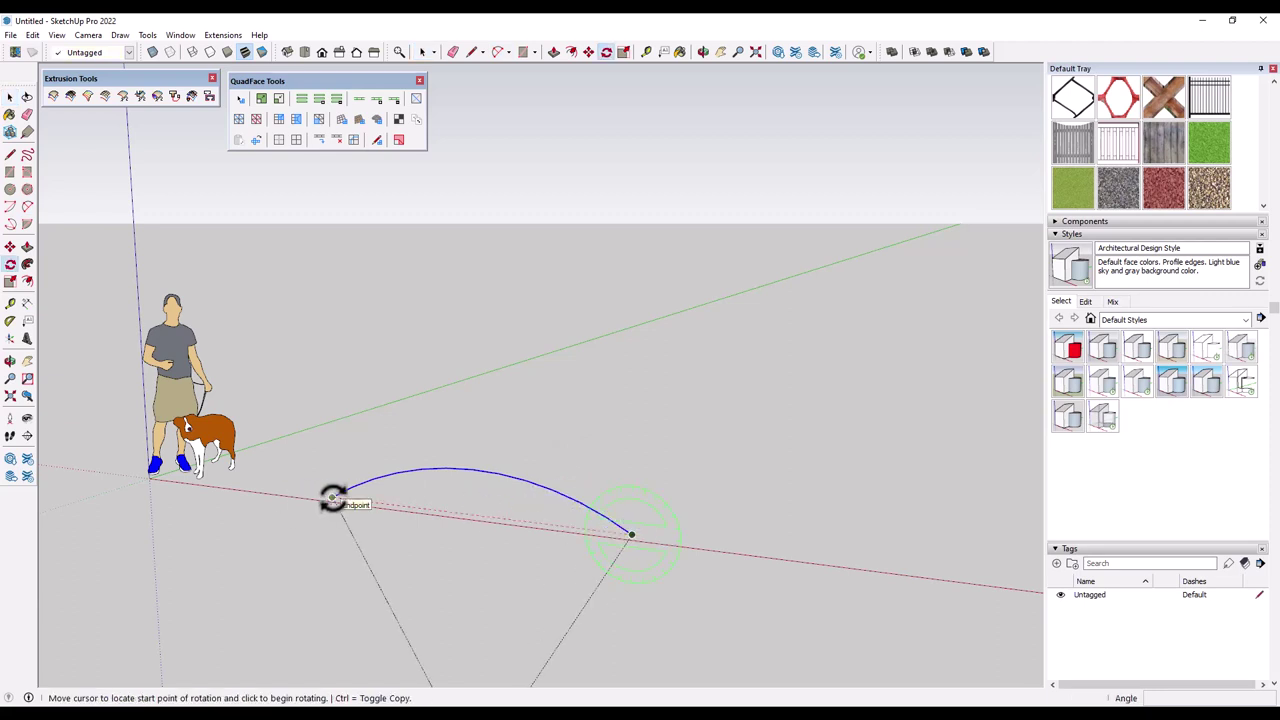
click(331, 498)
key(ctrl)
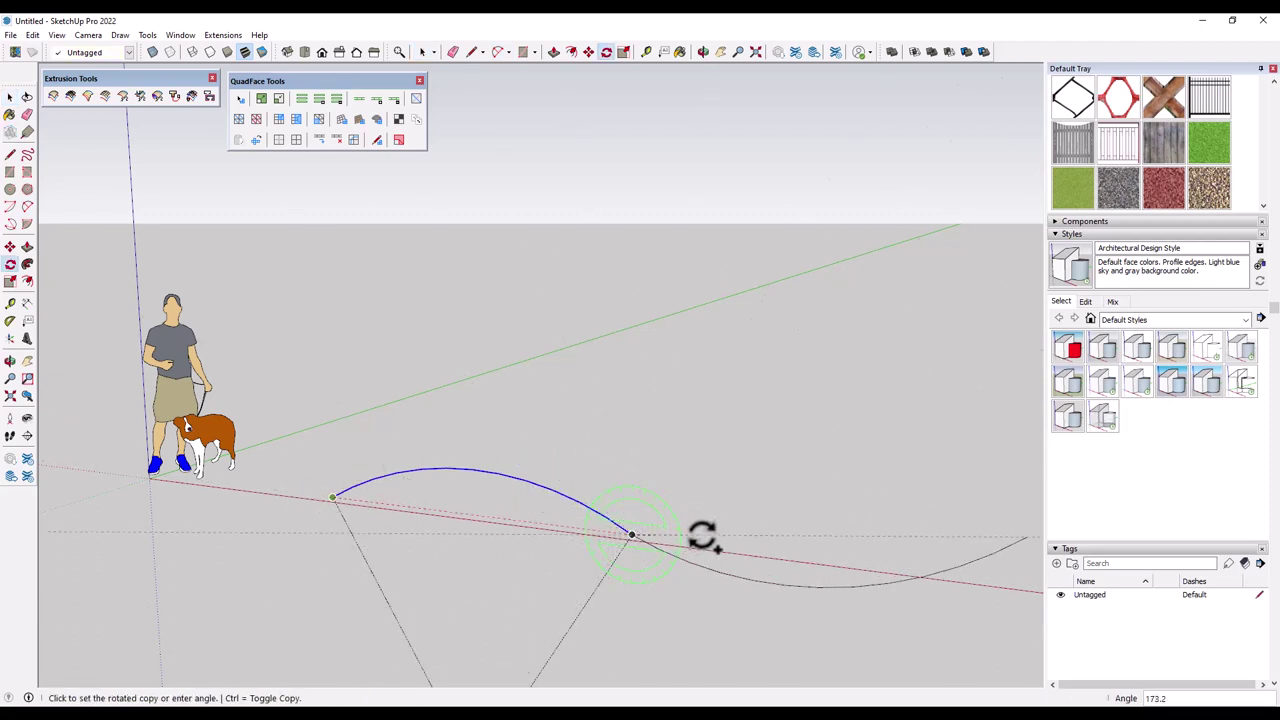
key(space)
key(q)
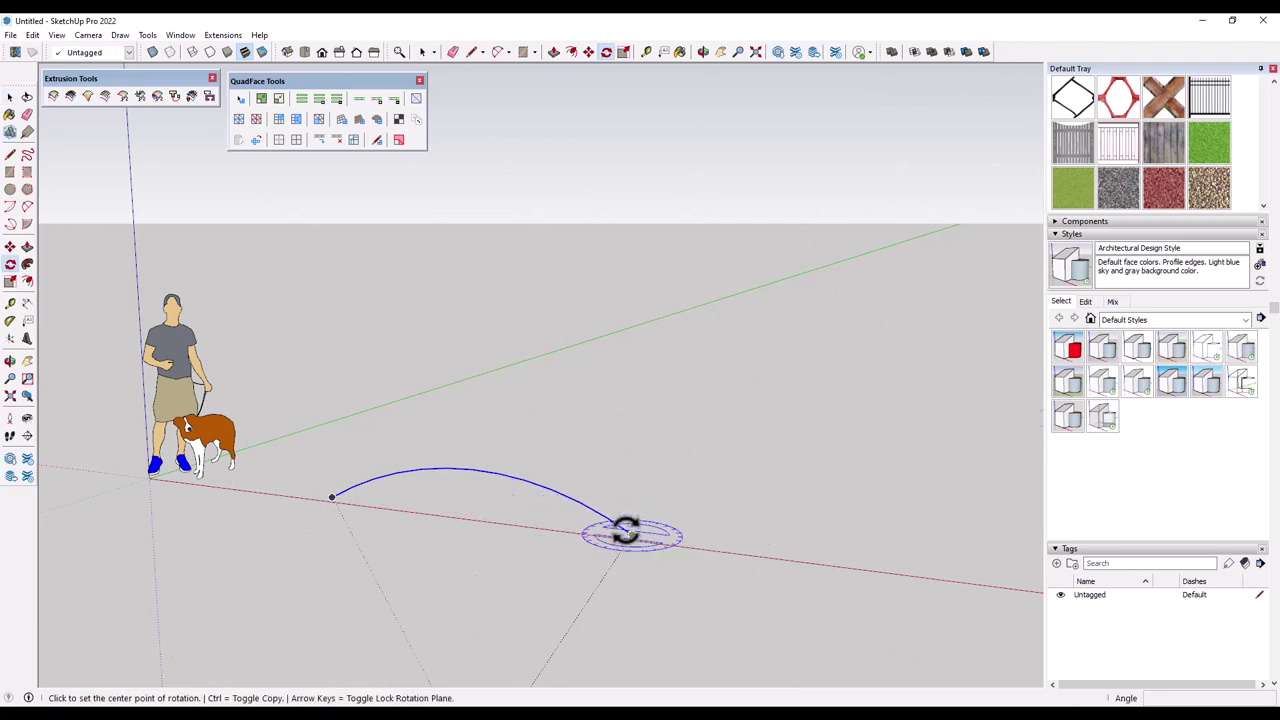
click(631, 535)
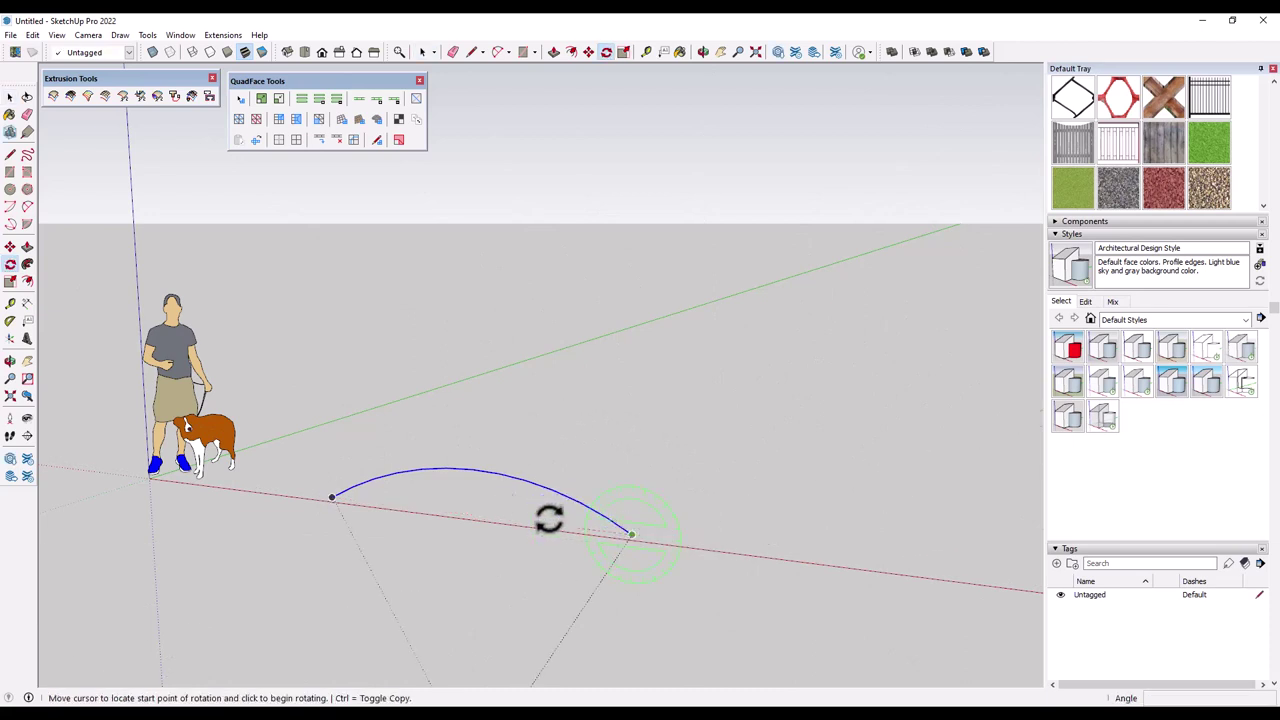
click(331, 498)
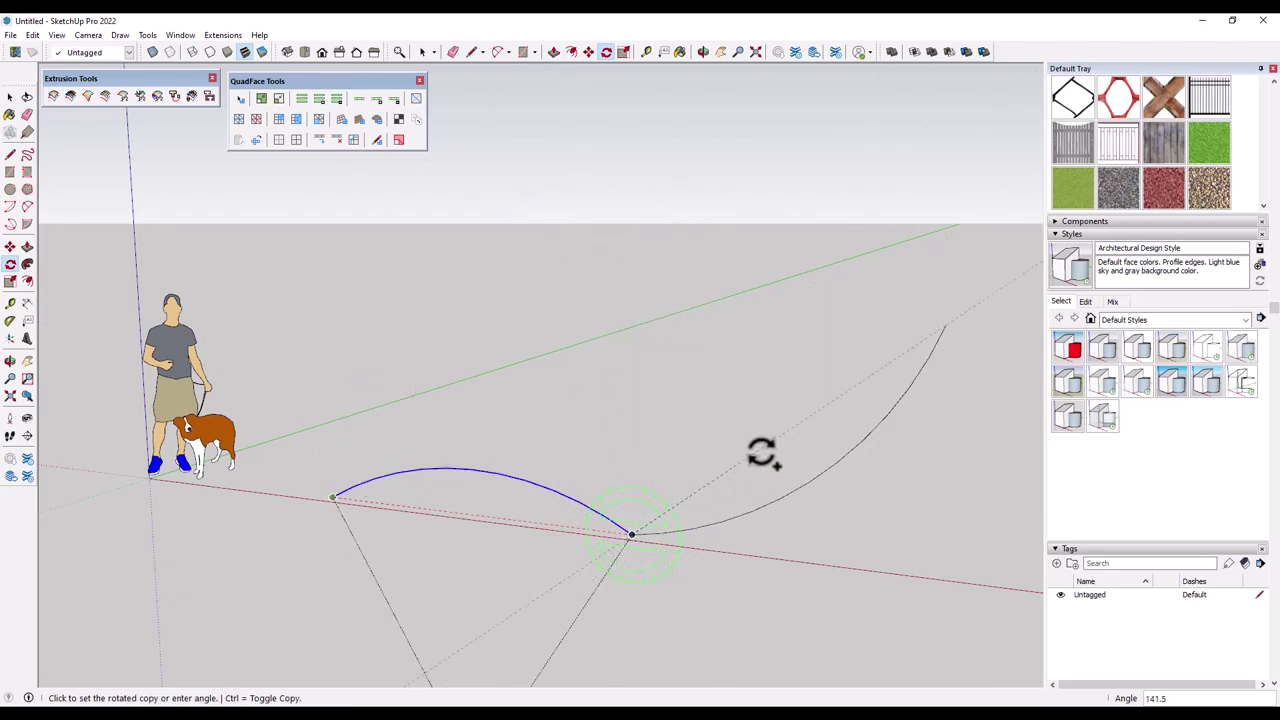
click(765, 553)
middle_drag(765, 553, 674, 497)
key(space)
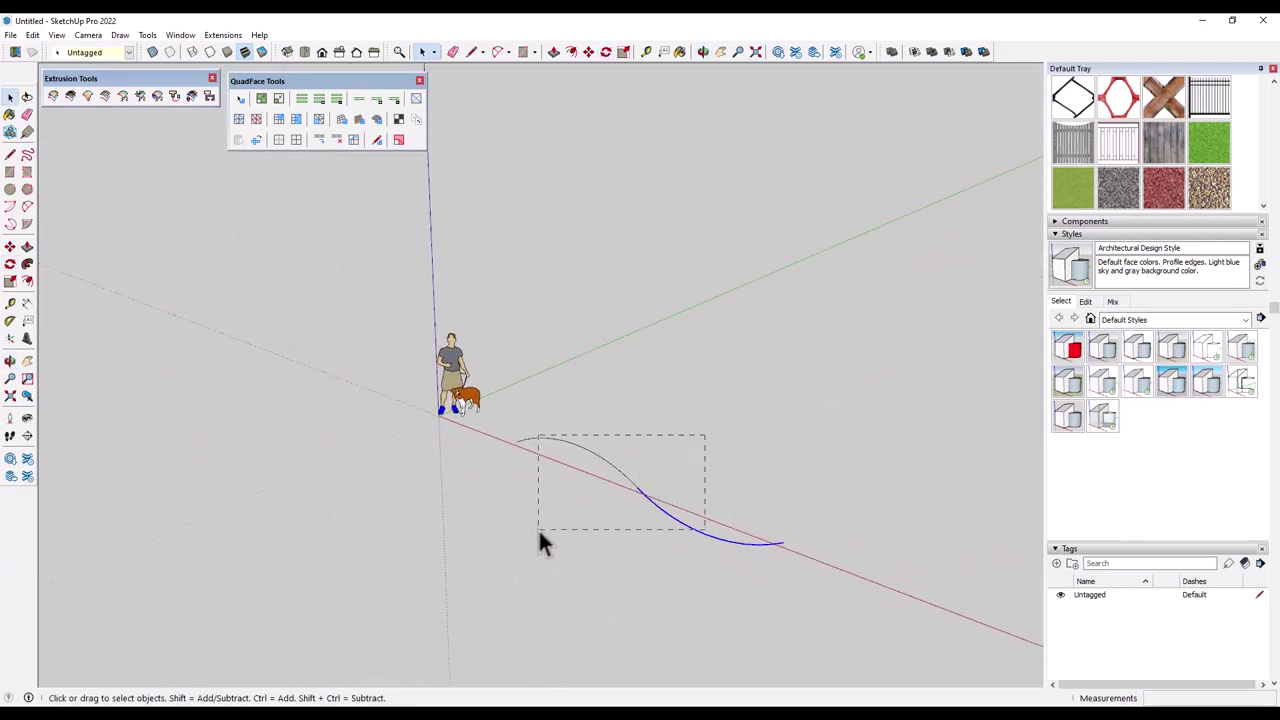
shift+middle_drag(859, 505, 571, 271)
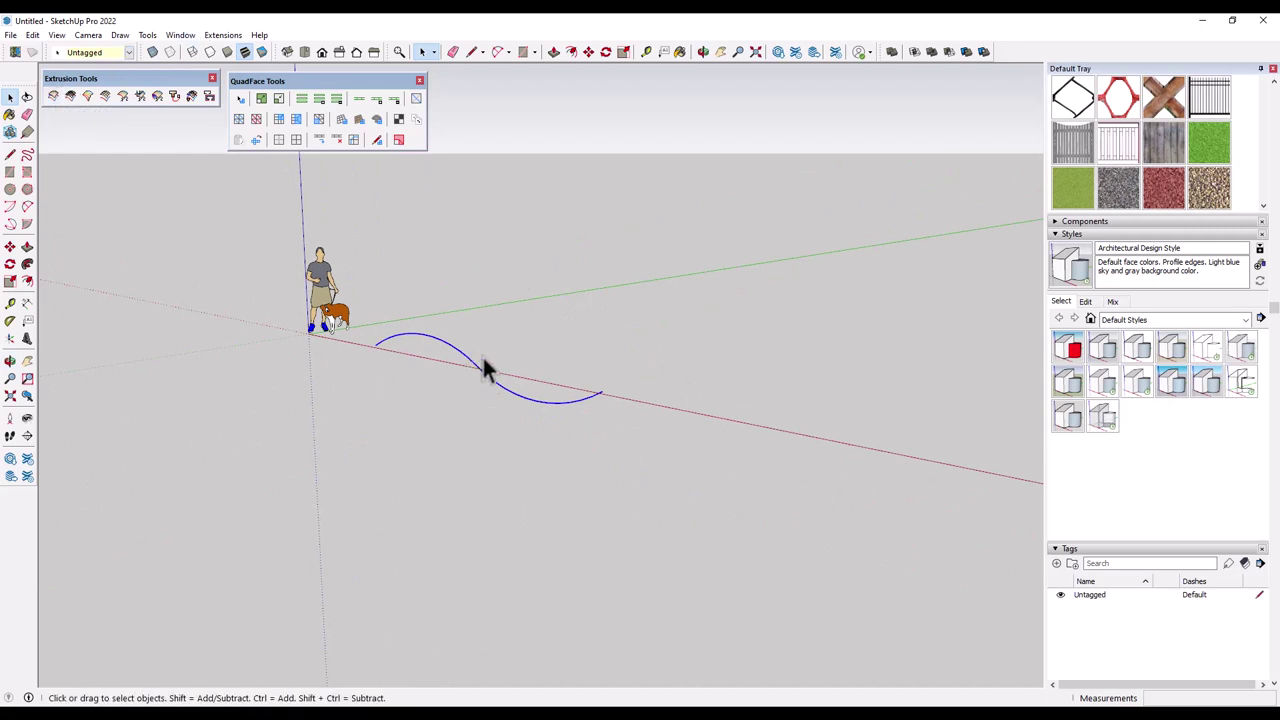
Weld both arcs into a single 24-segment curve about 20' 6 3/16" long
scroll(483, 366, up, 2)
scroll(1072, 278, up, 3)
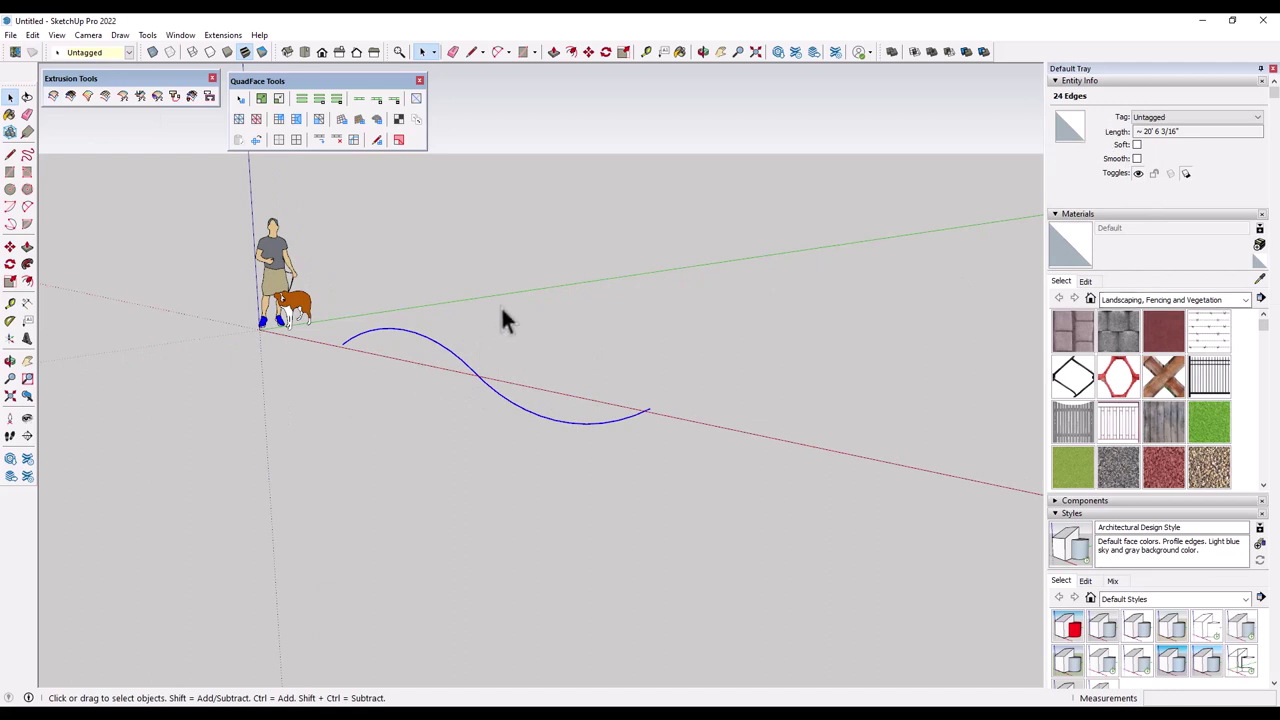
click(501, 396)
click(461, 362)
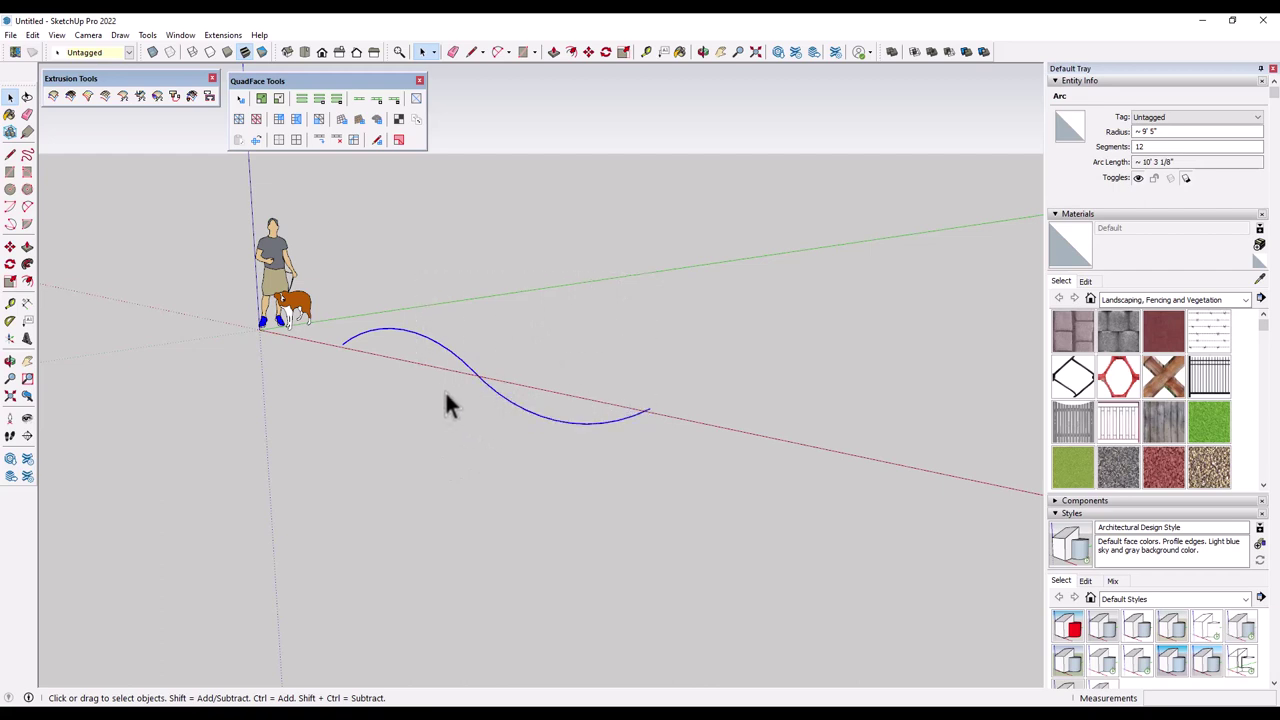
right_click(469, 367)
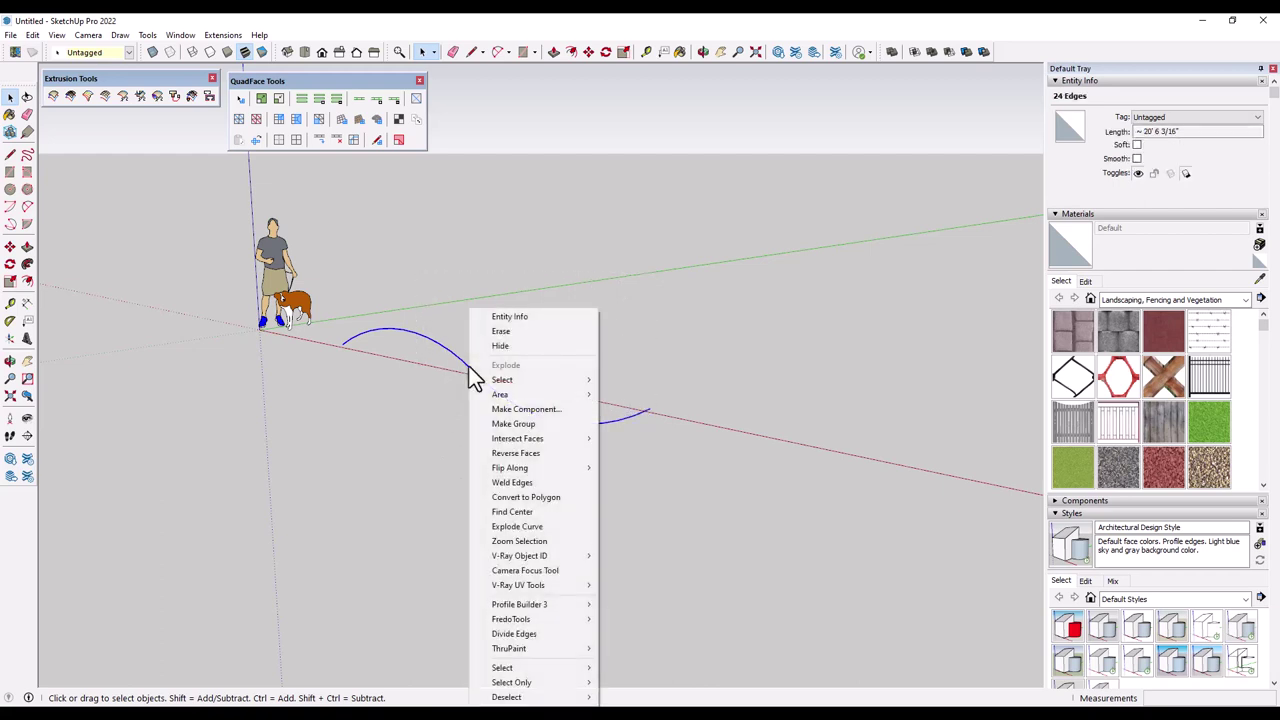
click(519, 484)
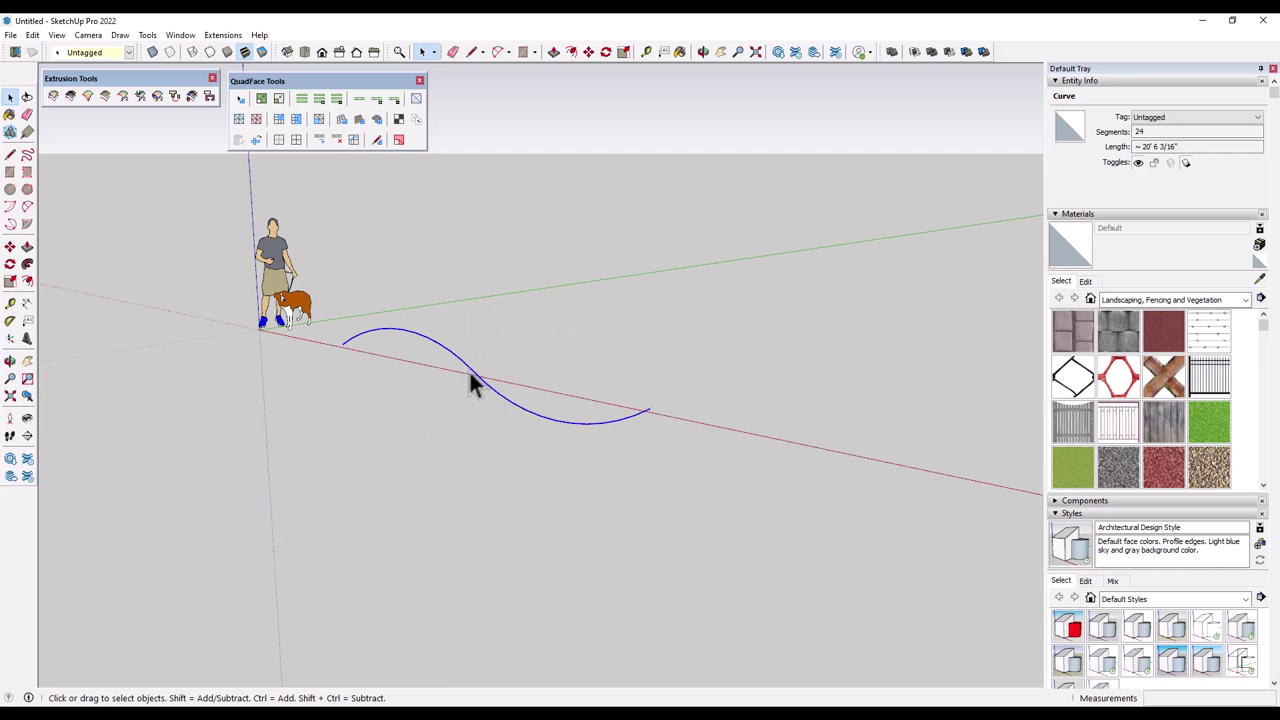
middle_drag(469, 376, 514, 396)
scroll(520, 390, up, 2)
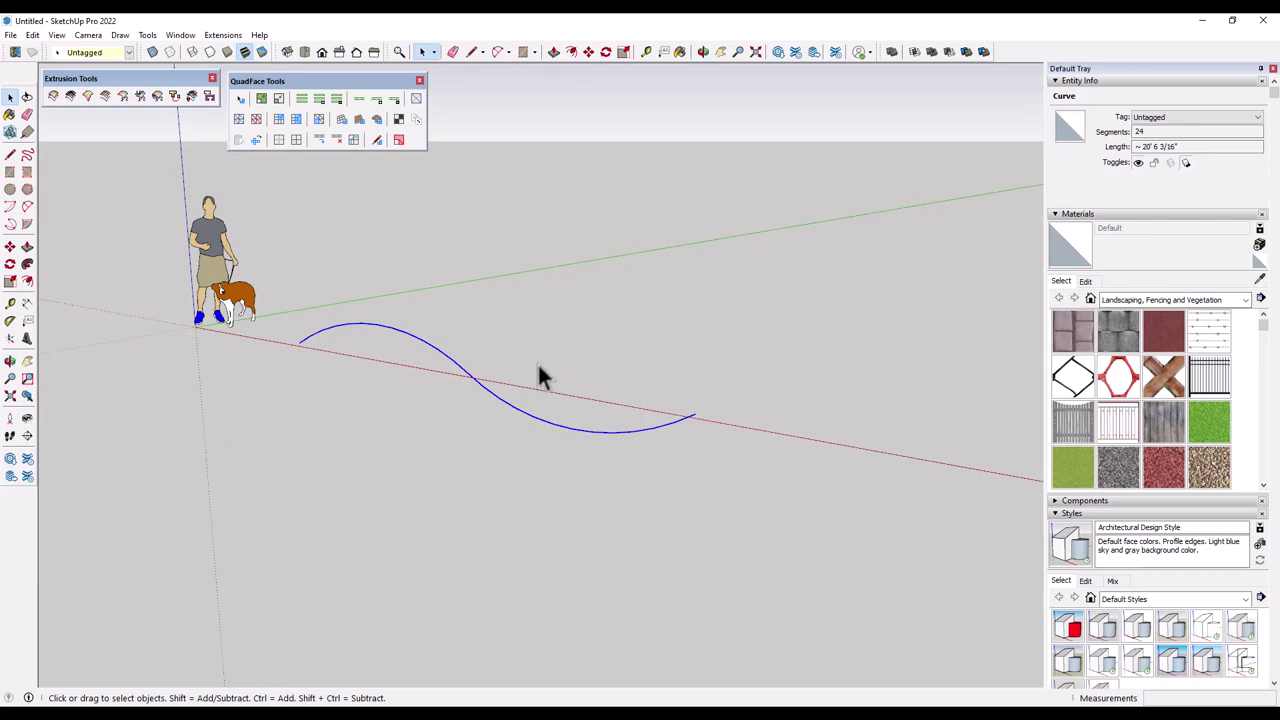
scroll(545, 360, down, 2)
middle_drag(563, 343, 603, 447)
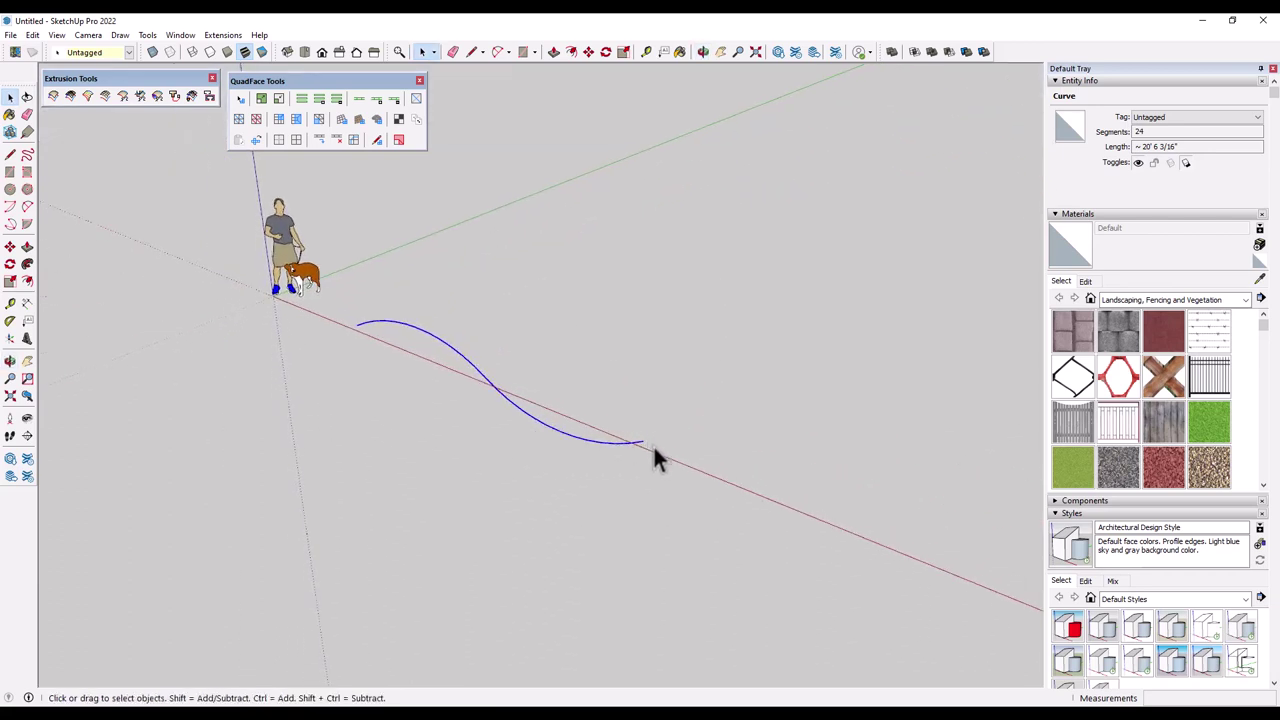
middle_drag(691, 447, 455, 372)
key(a)
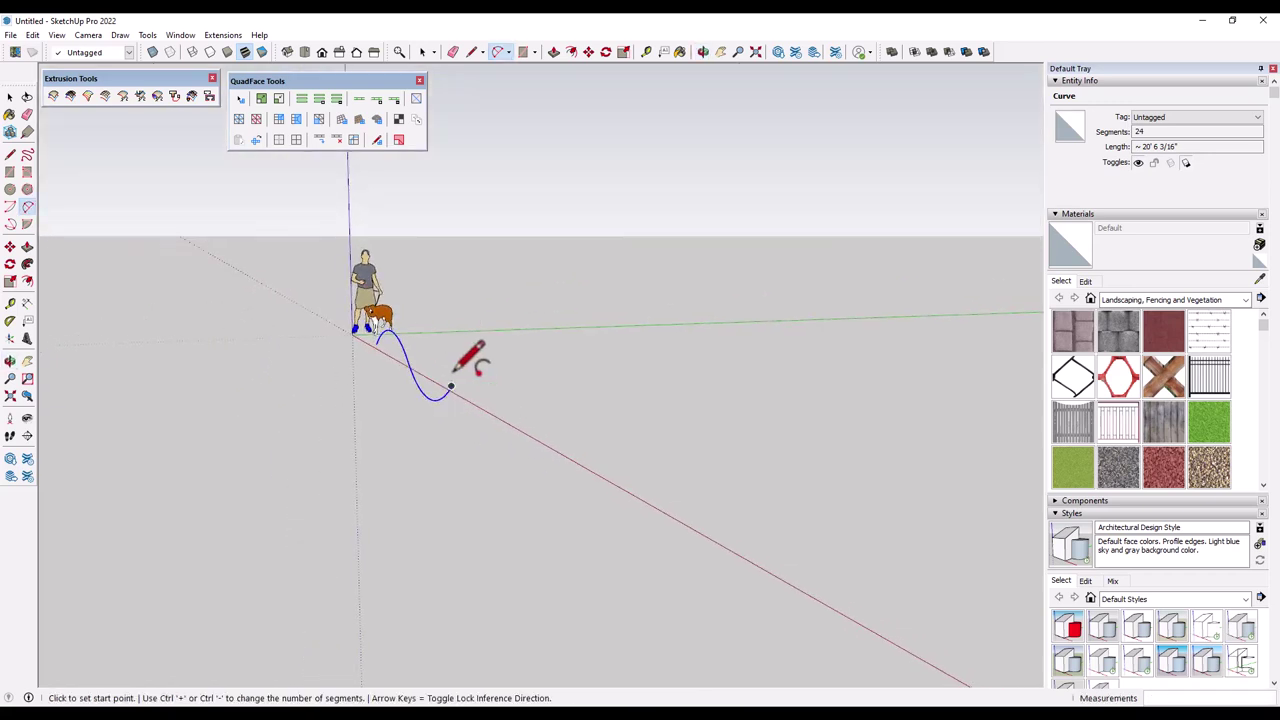
Draw a new arc starting from the end of the existing curve
click(451, 386)
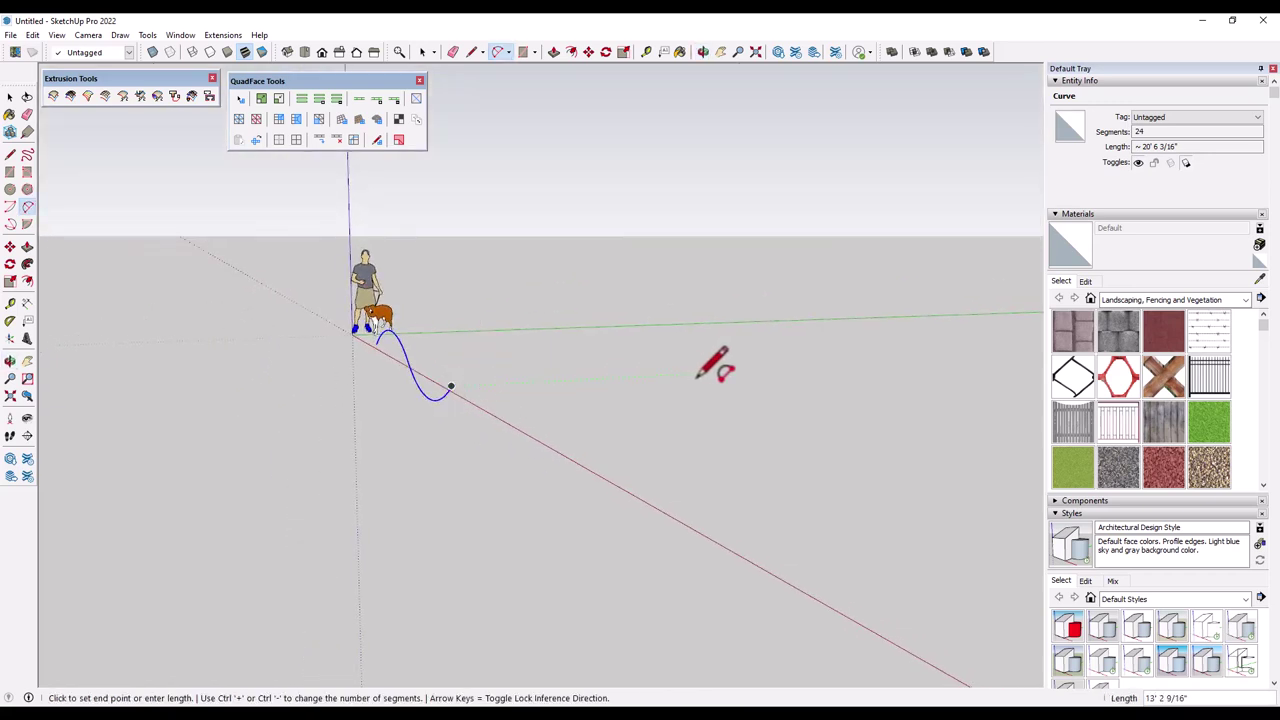
click(753, 372)
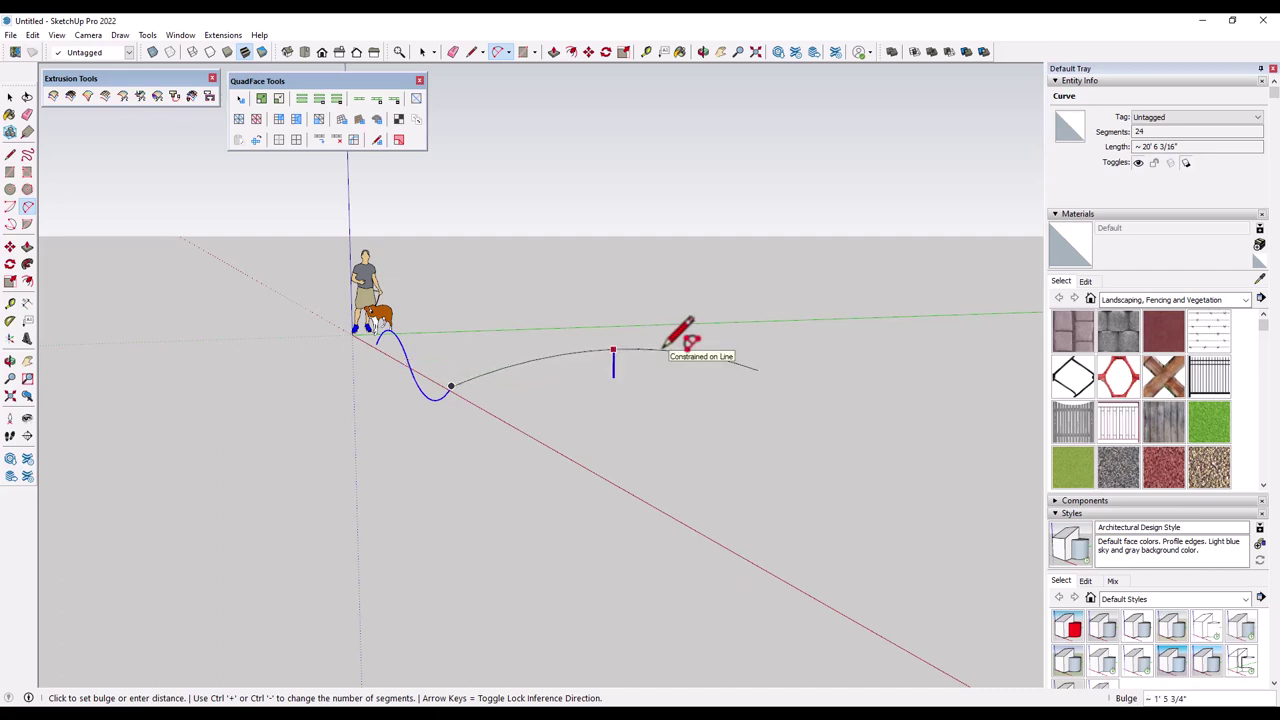
click(664, 347)
key(space)
click(666, 356)
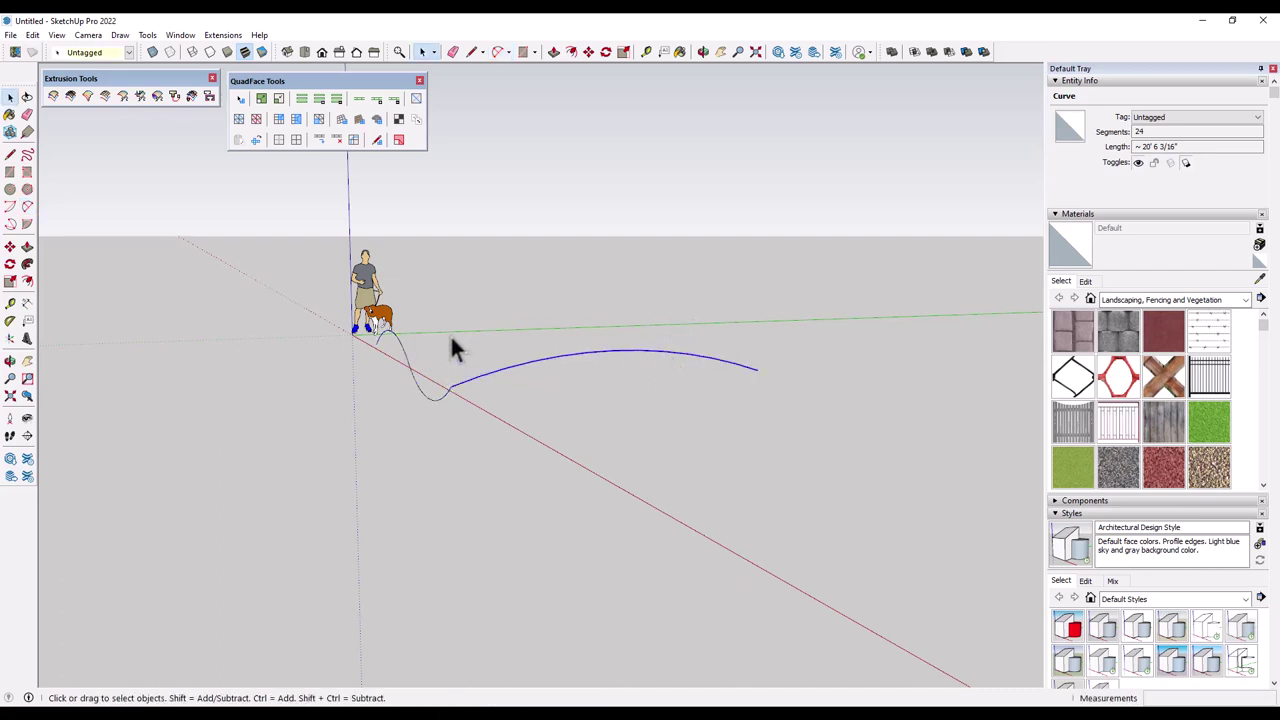
middle_drag(451, 346, 600, 355)
Rotate a copy of the new arc about its end to extend the wave
key(q)
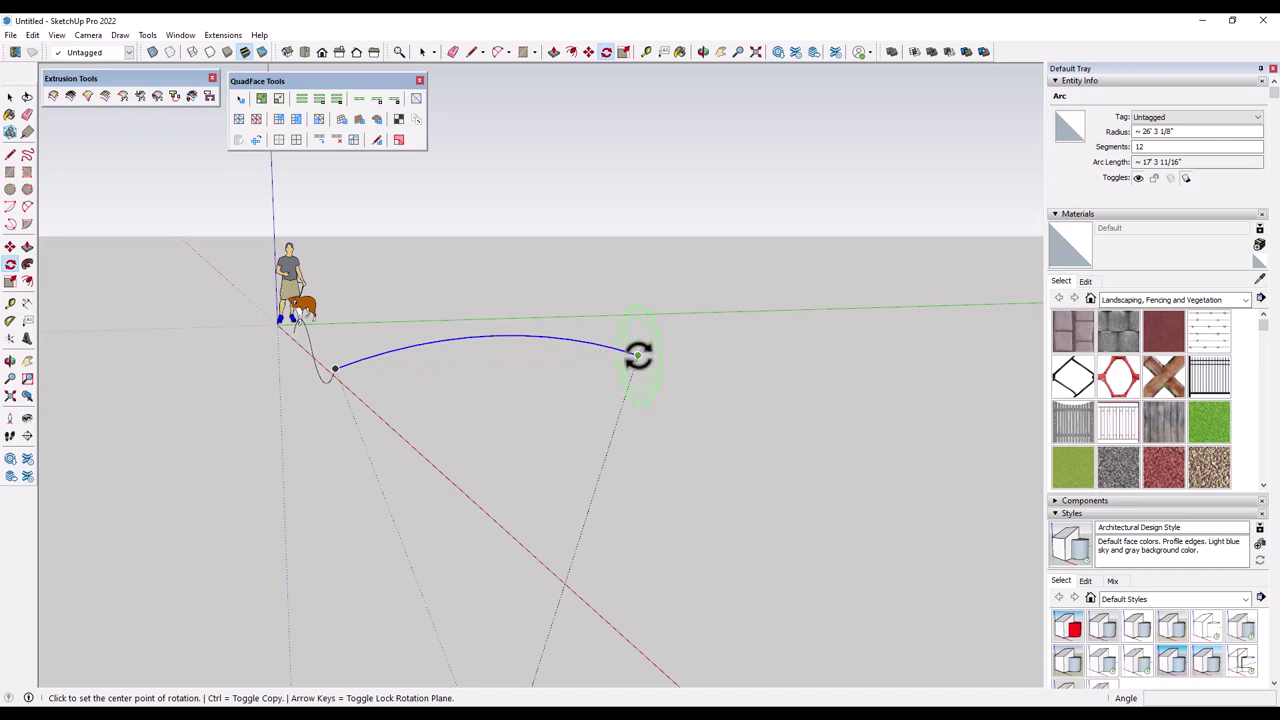
key(Right)
click(637, 355)
click(335, 368)
key(ctrl)
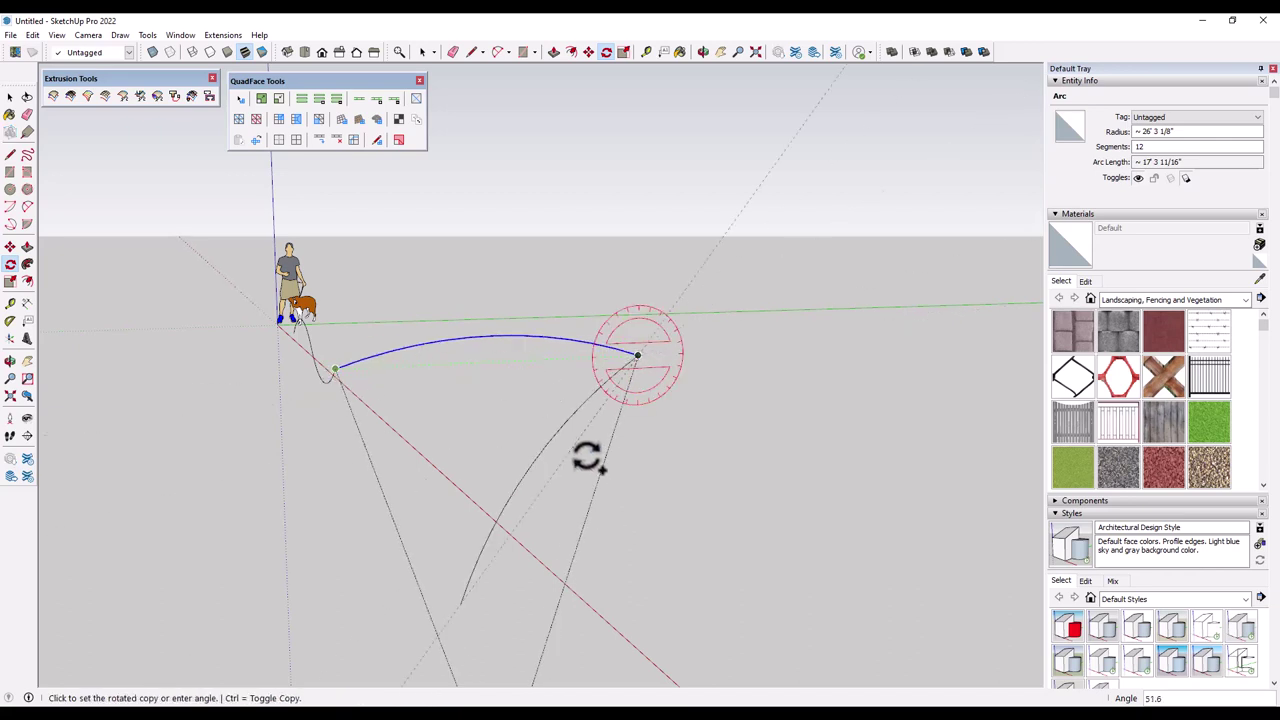
click(809, 346)
key(space)
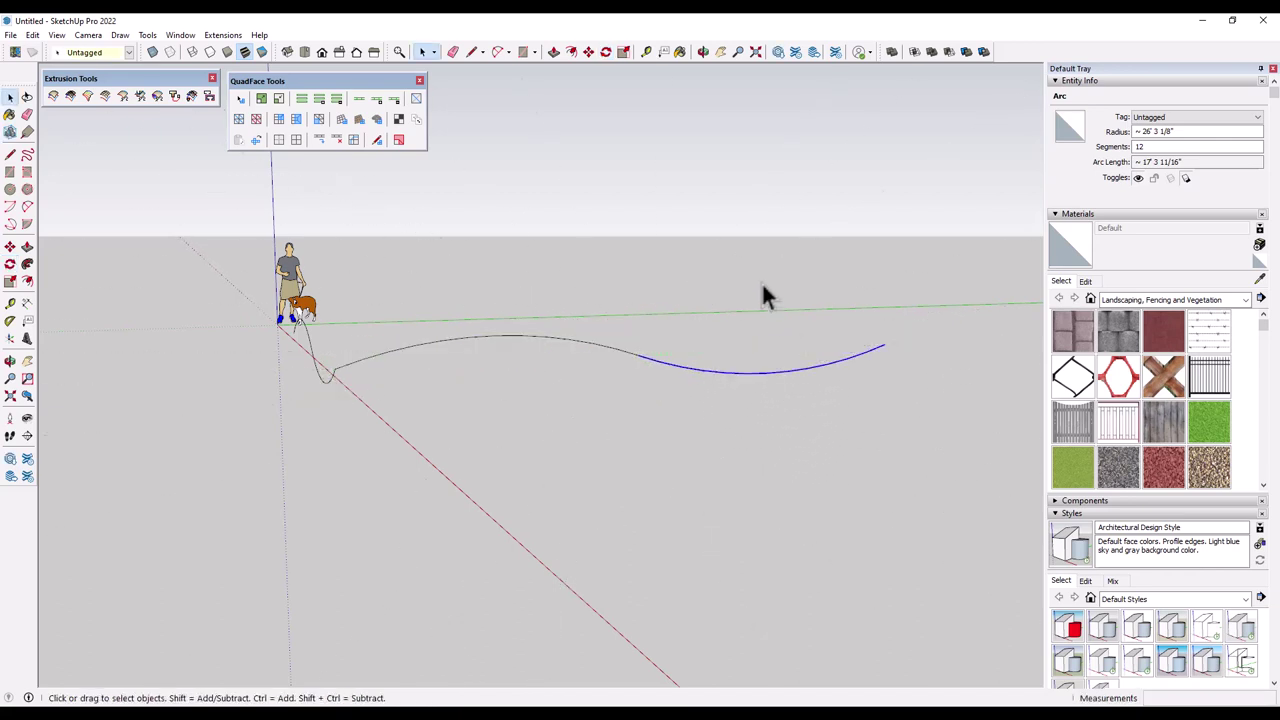
Weld the two new arcs into one 24-segment curve about 34' 7 5/16" long
right_click(621, 362)
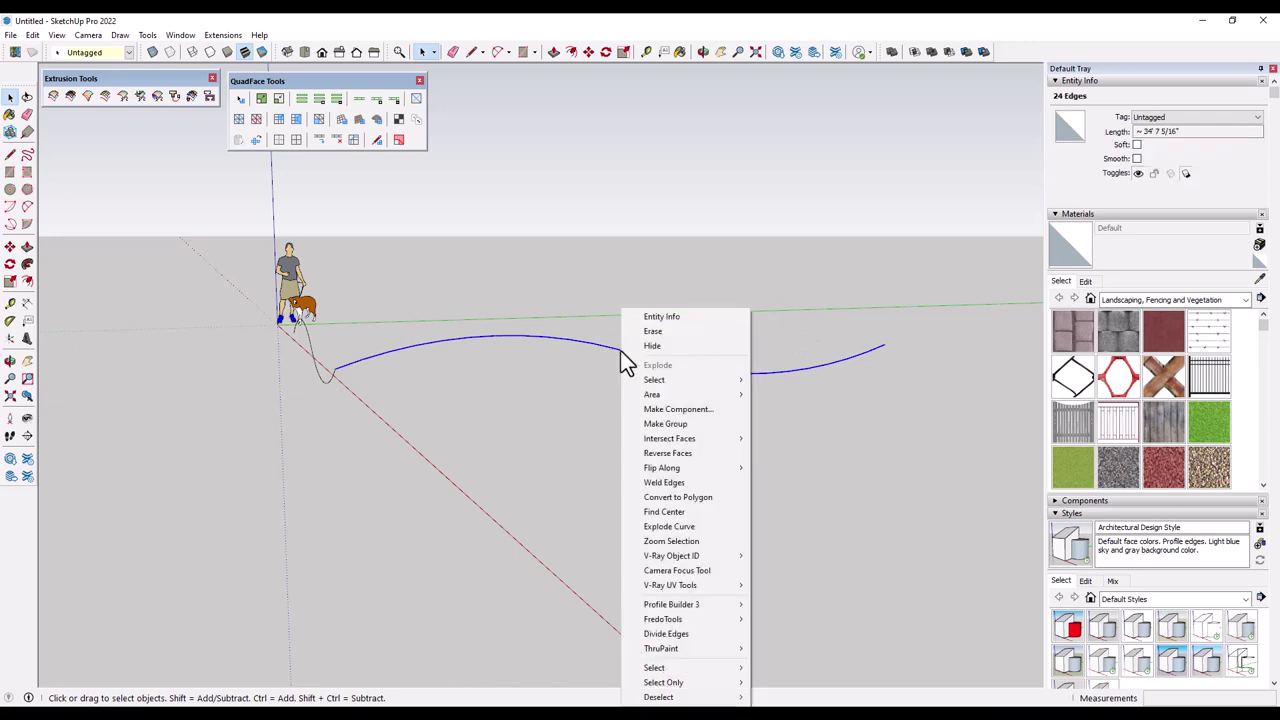
click(656, 483)
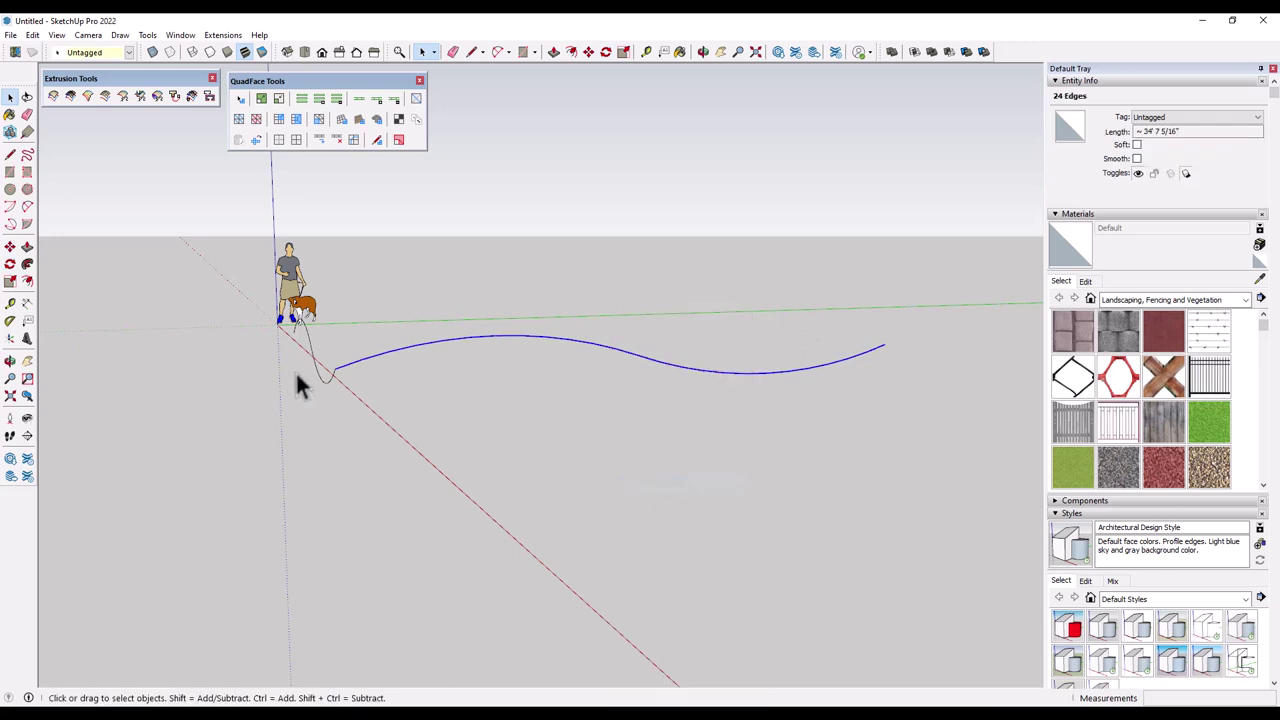
middle_drag(295, 371, 610, 405)
click(354, 408)
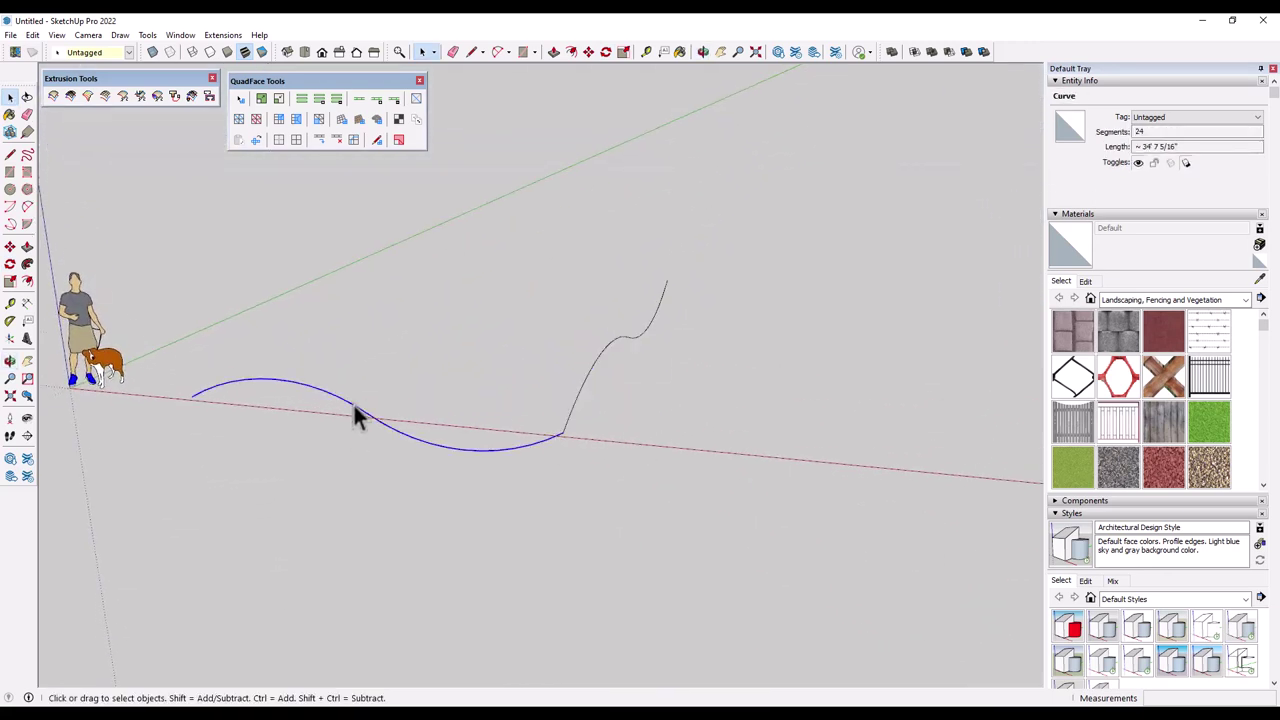
click(582, 381)
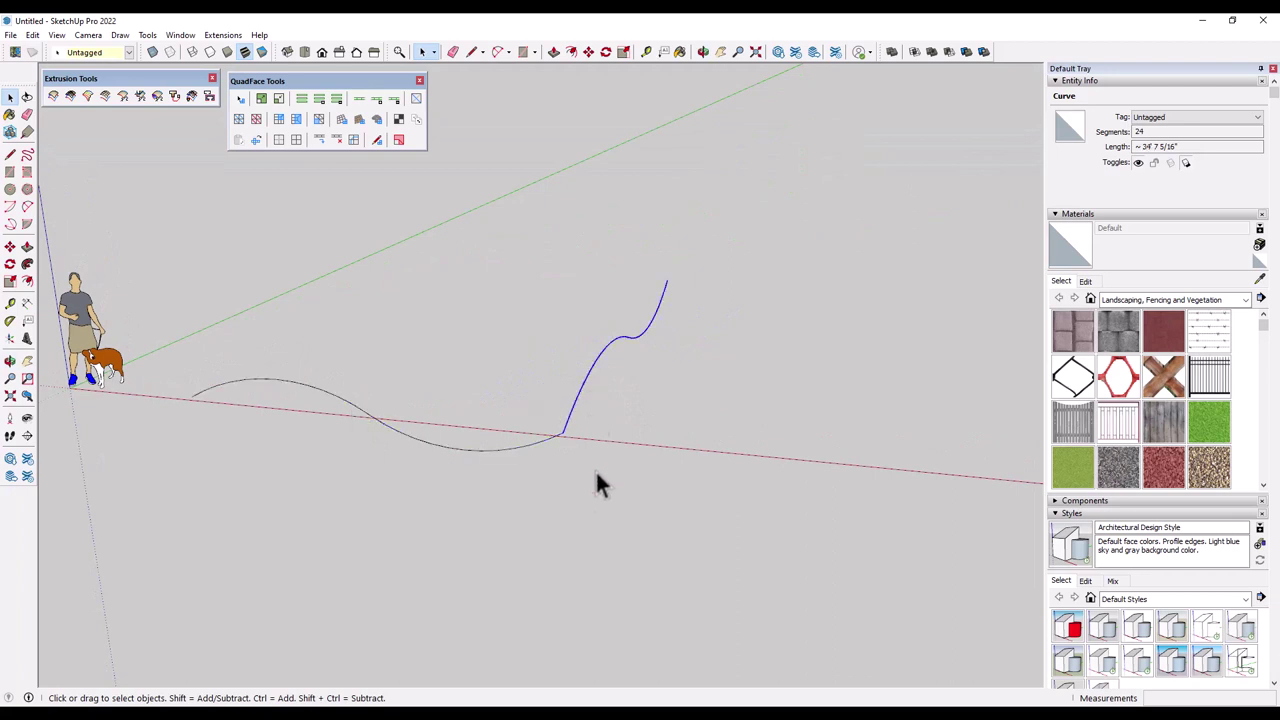
middle_drag(595, 469, 308, 323)
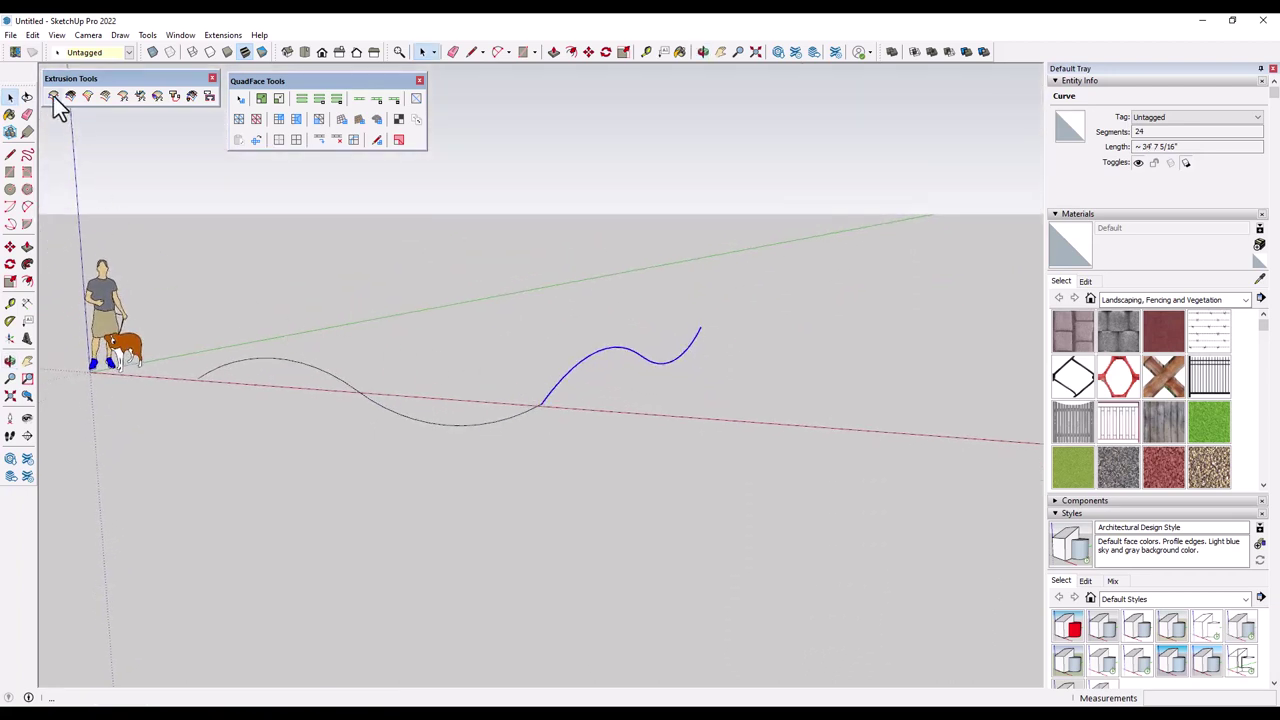
Extrude the wave profile along the other curve into a reversed, quad-faced surface, keeping the original curves
click(365, 313)
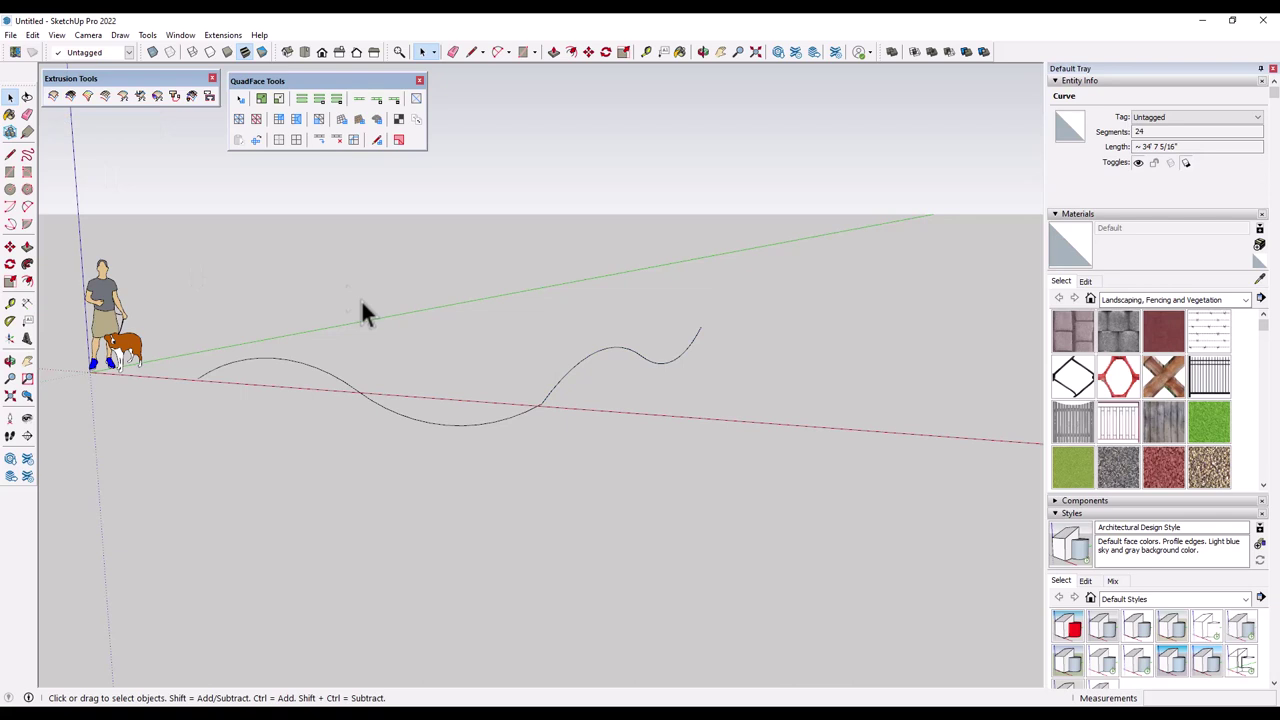
click(53, 96)
click(326, 376)
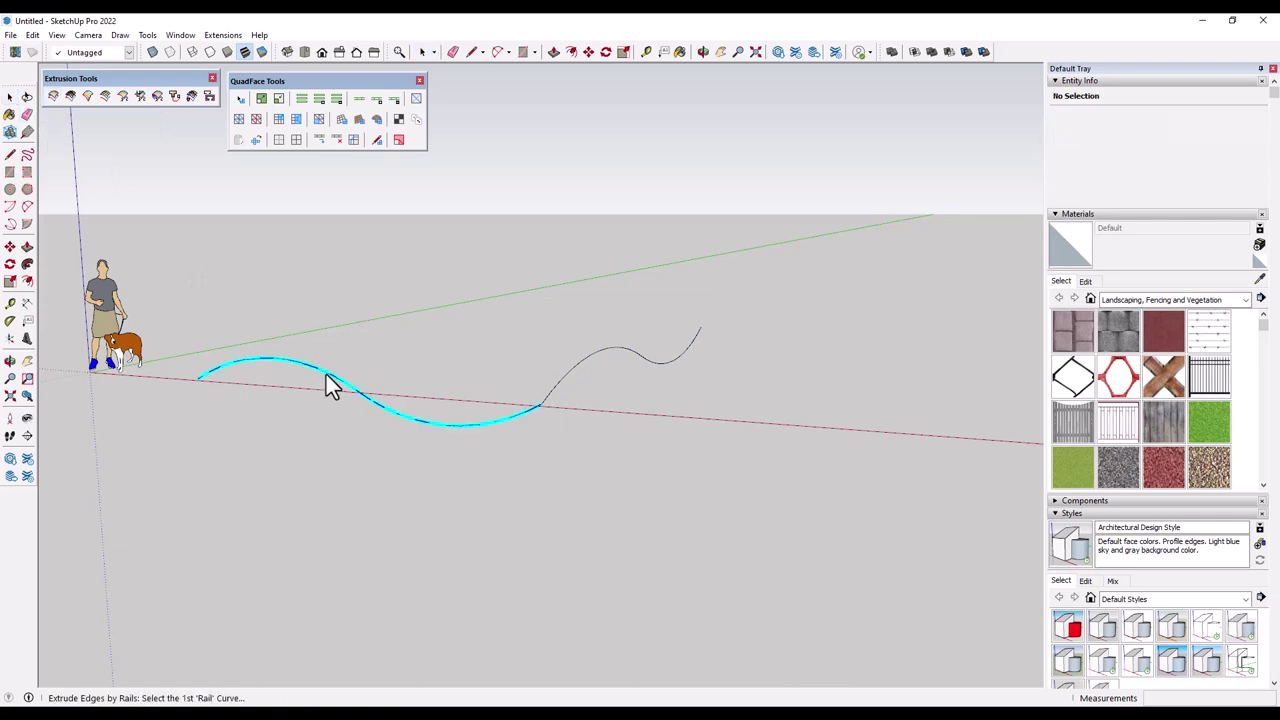
click(586, 358)
click(590, 357)
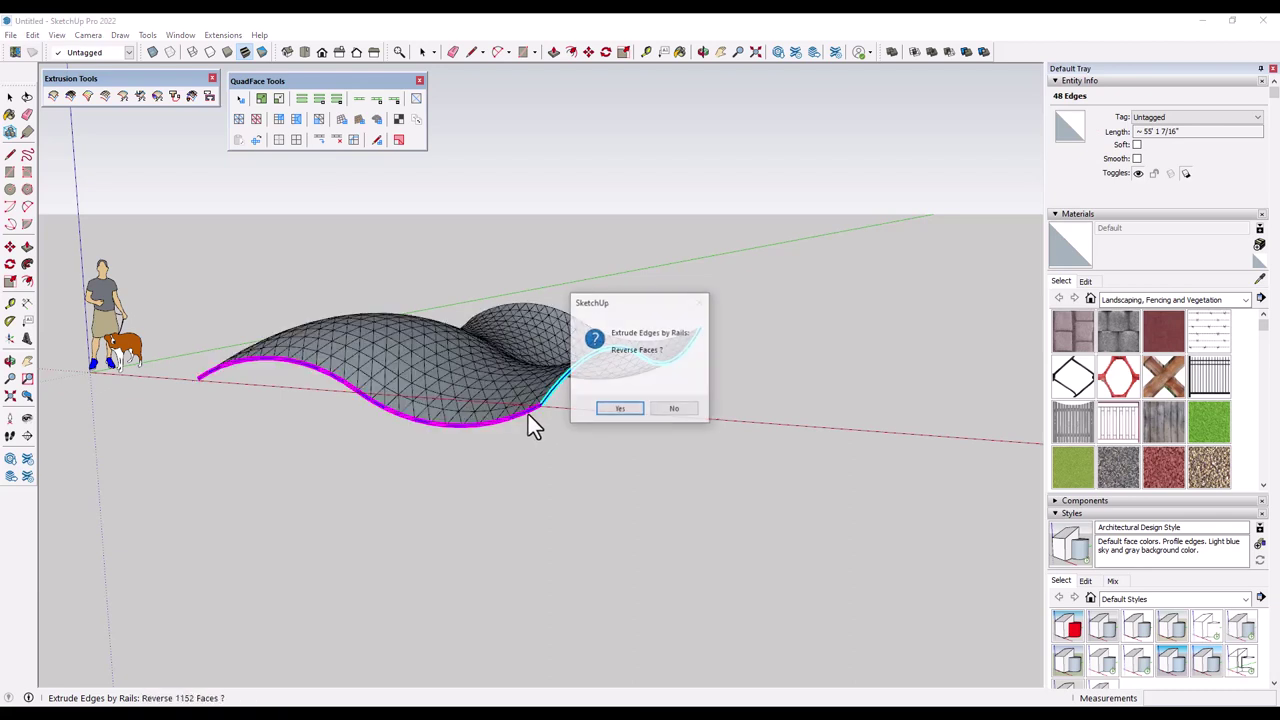
click(618, 409)
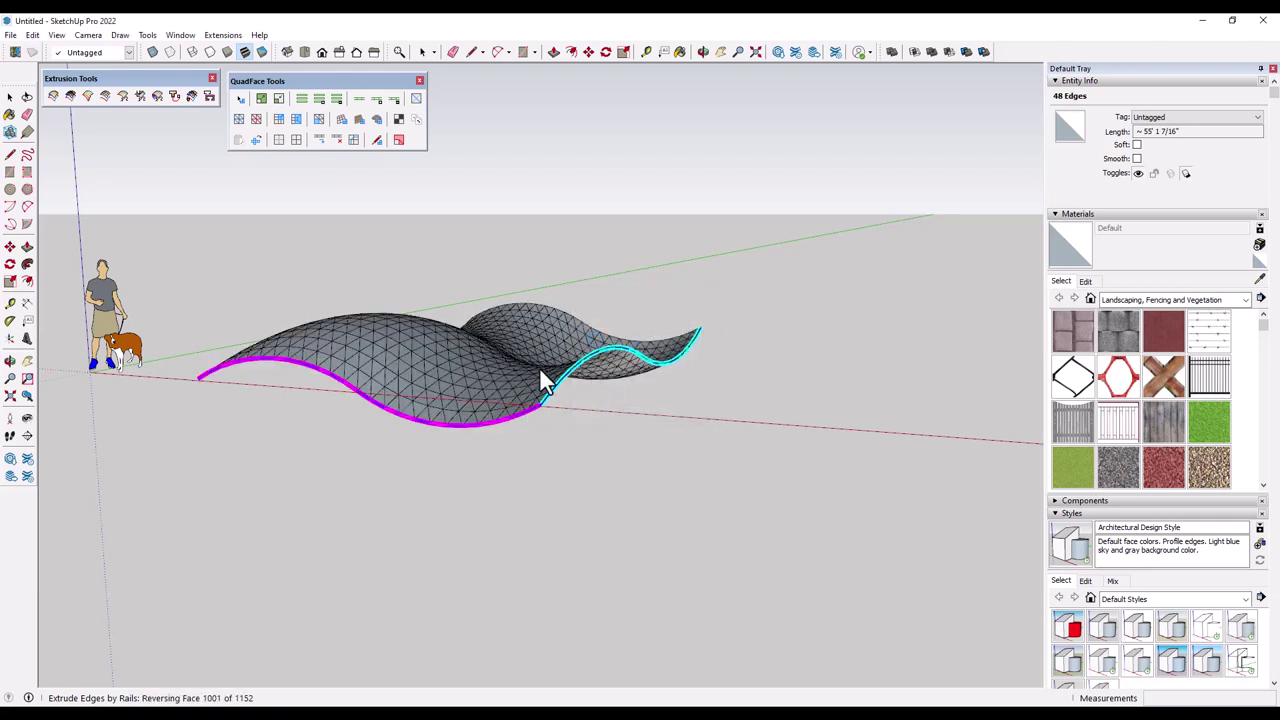
click(615, 408)
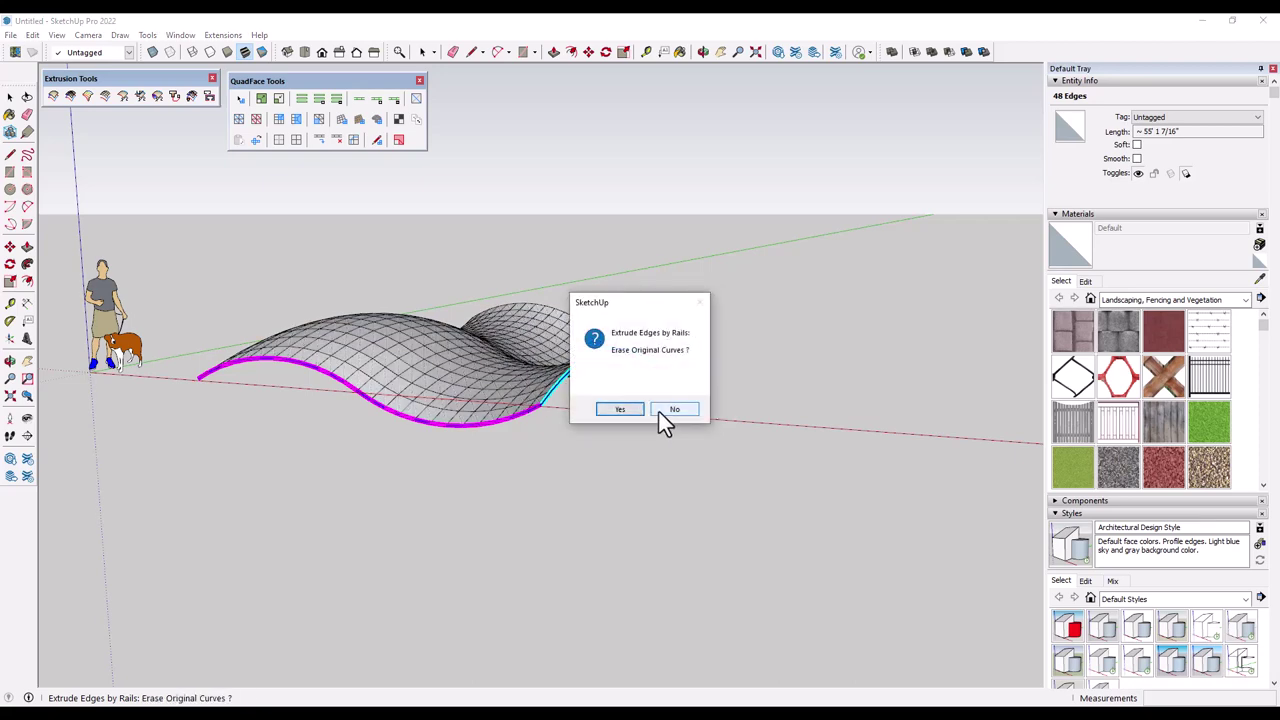
click(658, 410)
mouse_move(643, 410)
middle_down()
mouse_move(474, 503)
mouse_move(711, 546)
mouse_move(855, 415)
mouse_move(594, 334)
mouse_move(357, 494)
mouse_move(591, 591)
mouse_move(899, 433)
mouse_move(943, 346)
mouse_move(509, 457)
mouse_move(397, 357)
middle_up()
Hide the surface group and copy the right-hand curve beside the original
click(345, 334)
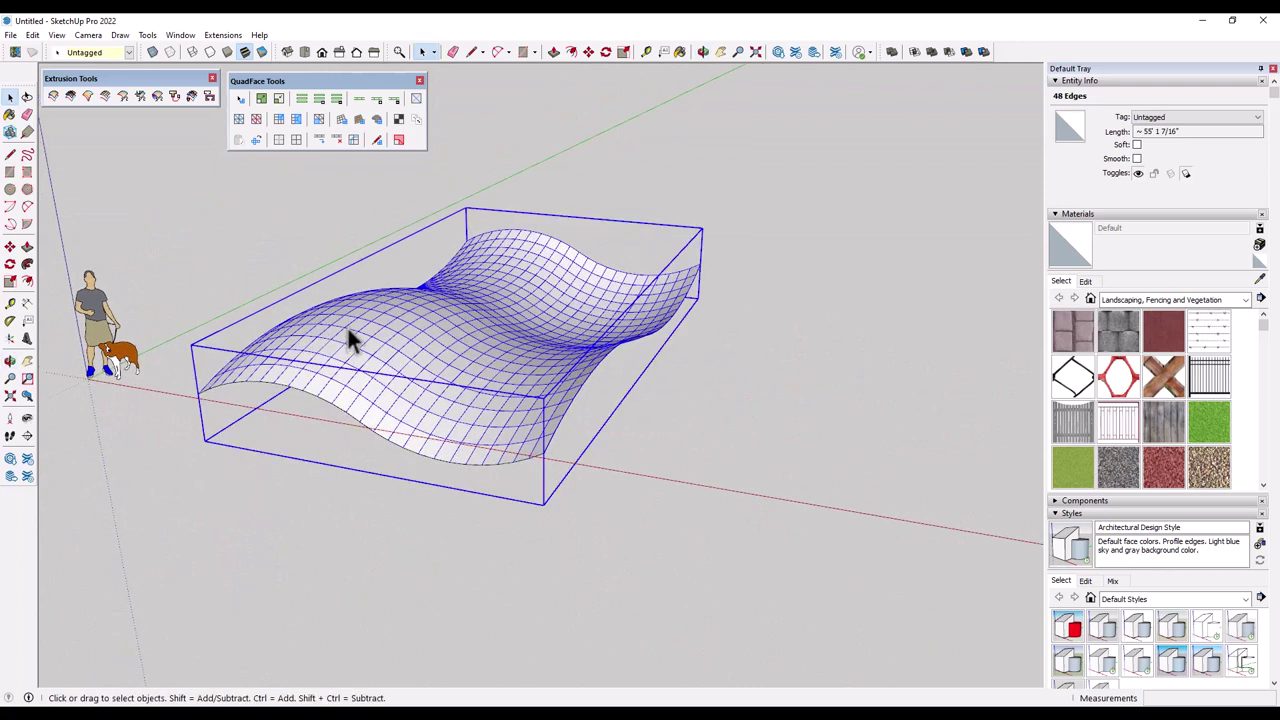
key(h)
click(593, 370)
scroll(598, 372, down, 4)
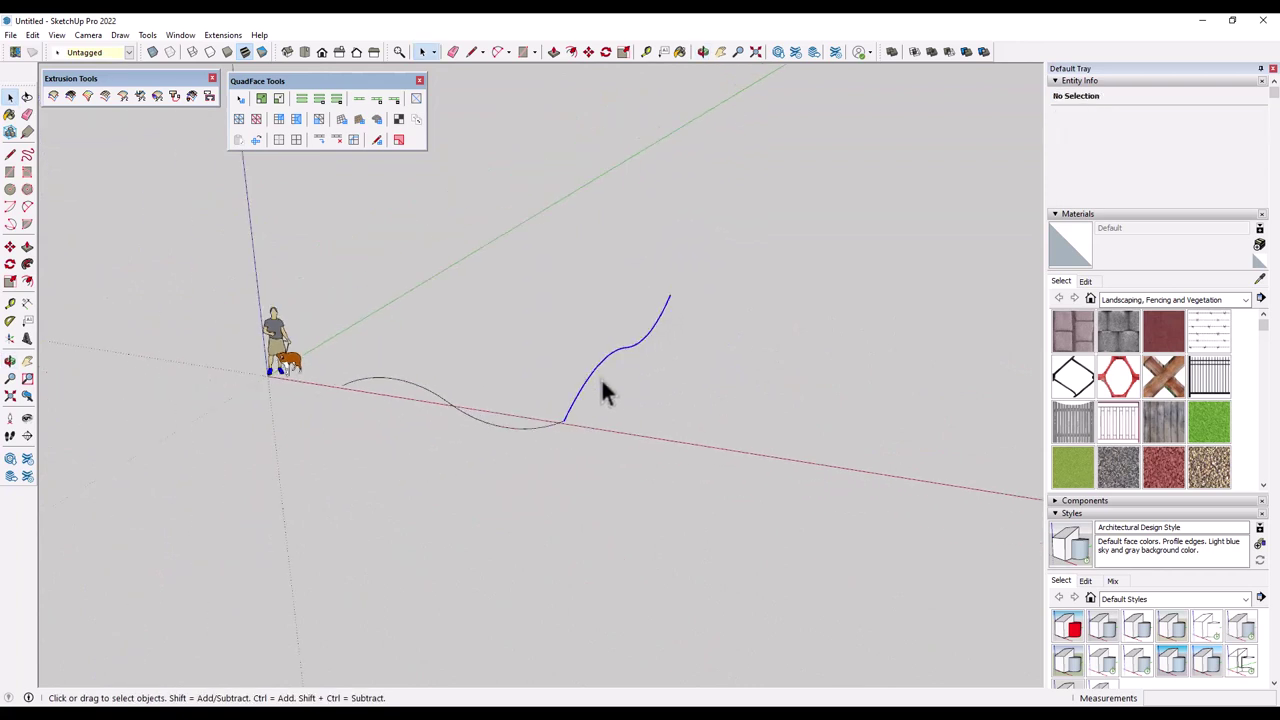
key(m)
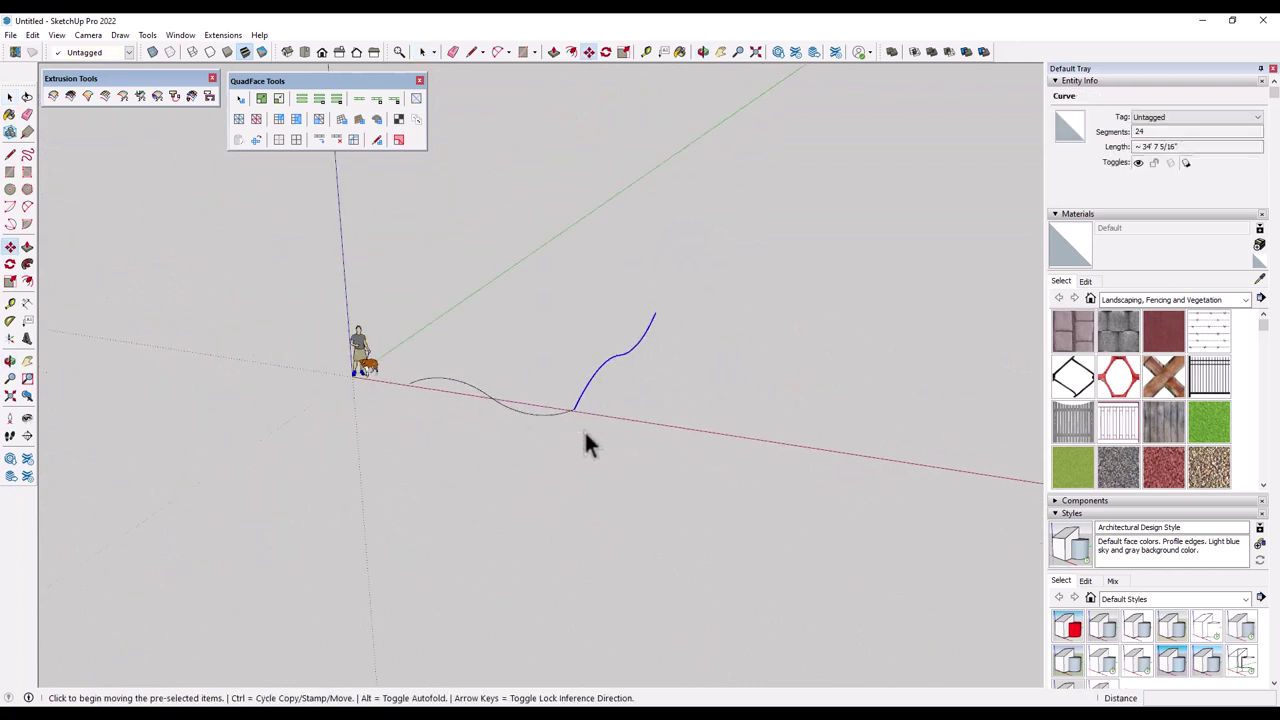
key(ctrl)
key(space)
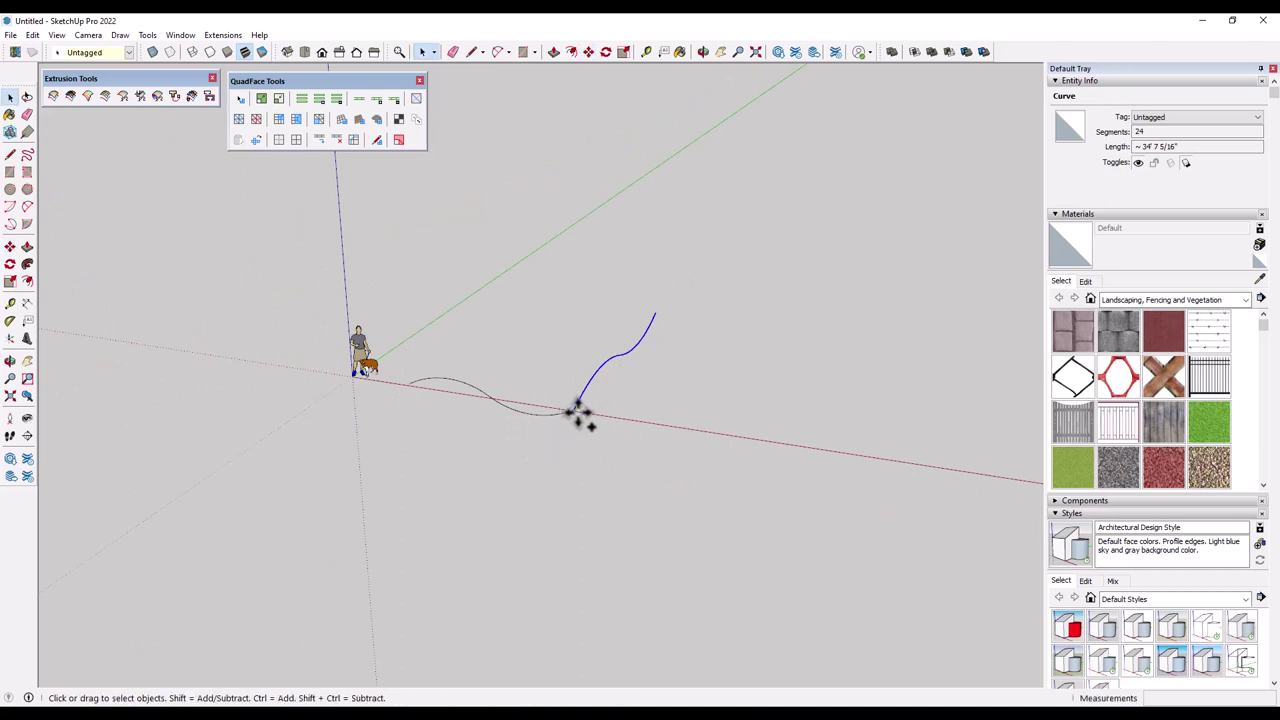
key(m)
key(ctrl)
click(577, 409)
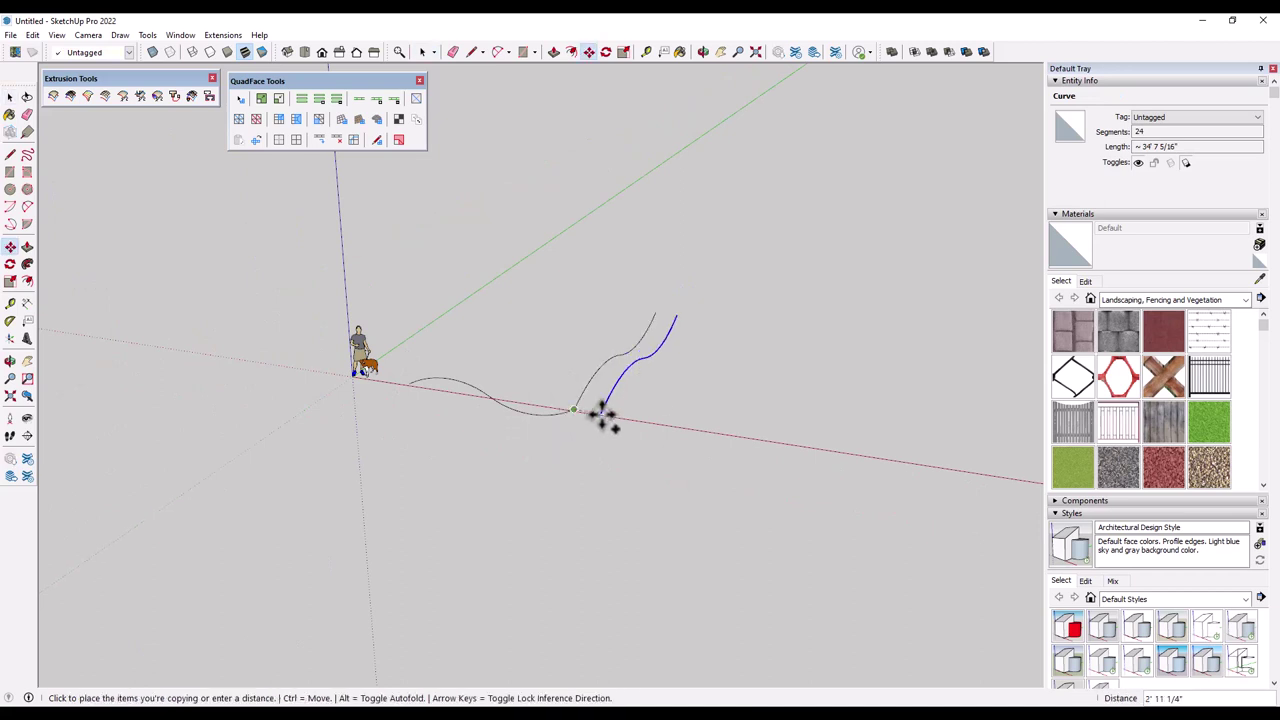
click(666, 420)
middle_drag(666, 420, 794, 354)
Mirror the curve copy by scaling and move it near the origin
key(s)
click(795, 363)
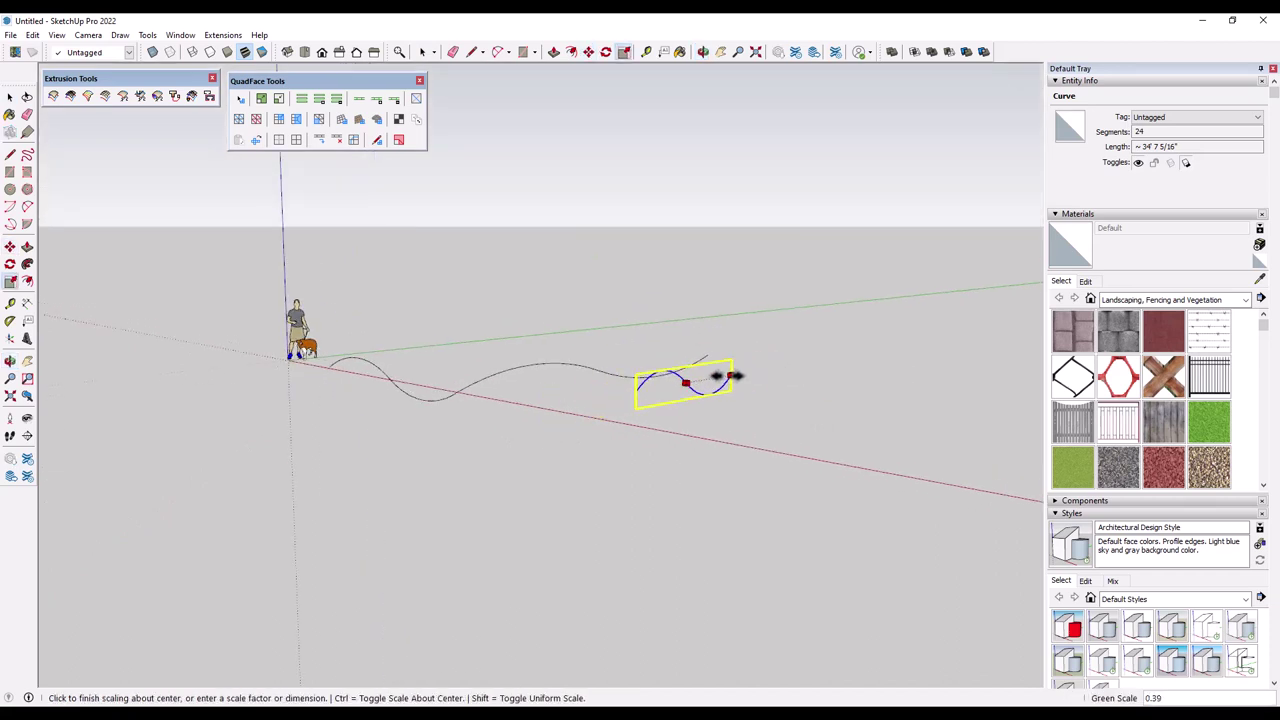
click(560, 401)
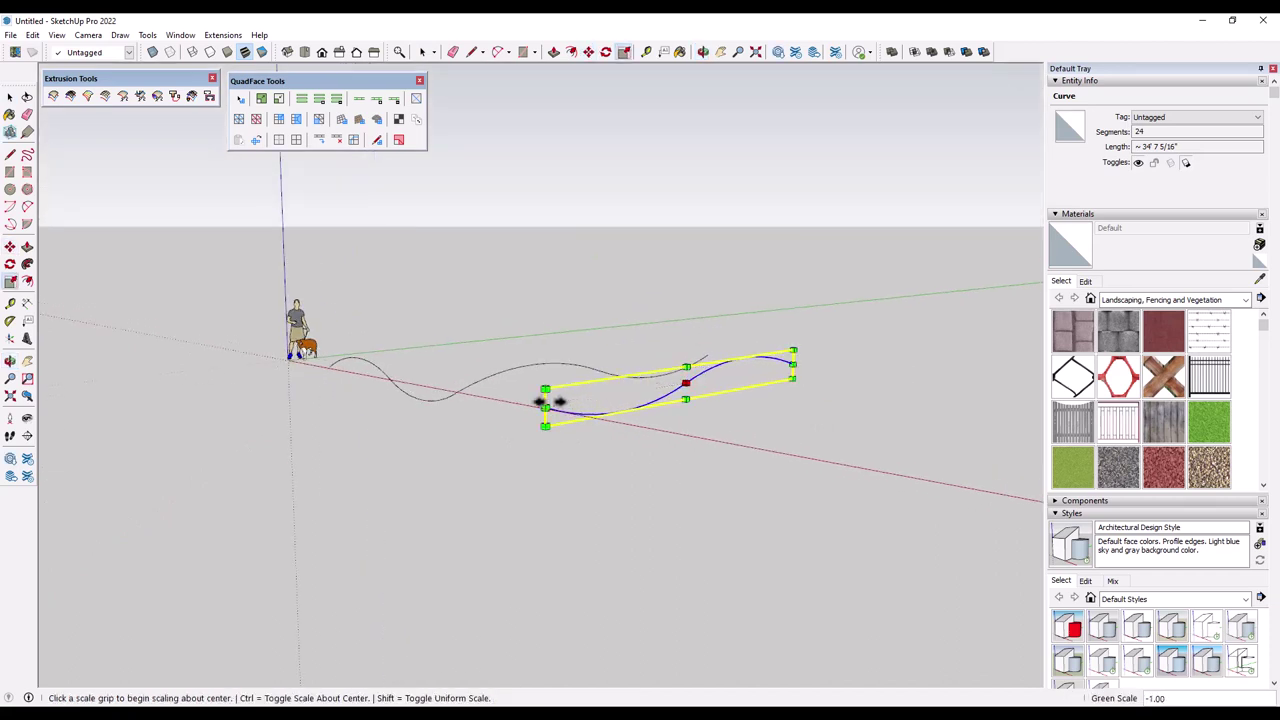
key(space)
middle_drag(511, 385, 535, 418)
key(m)
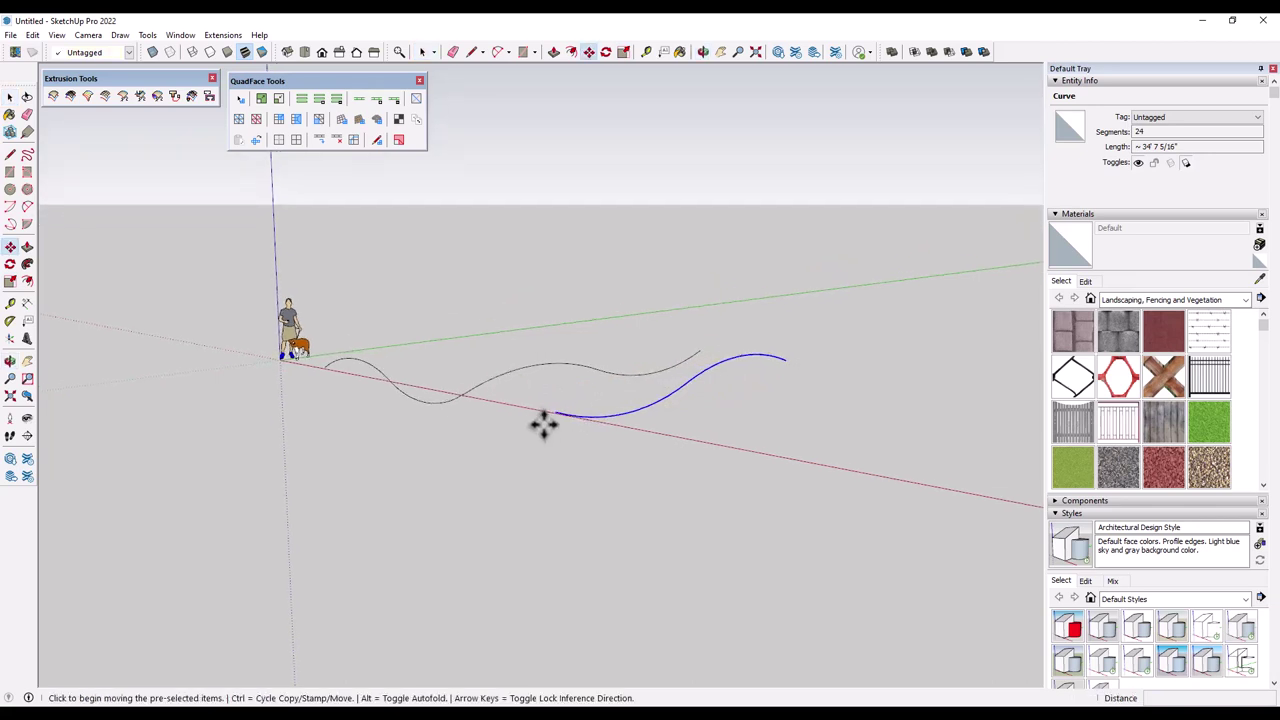
click(551, 417)
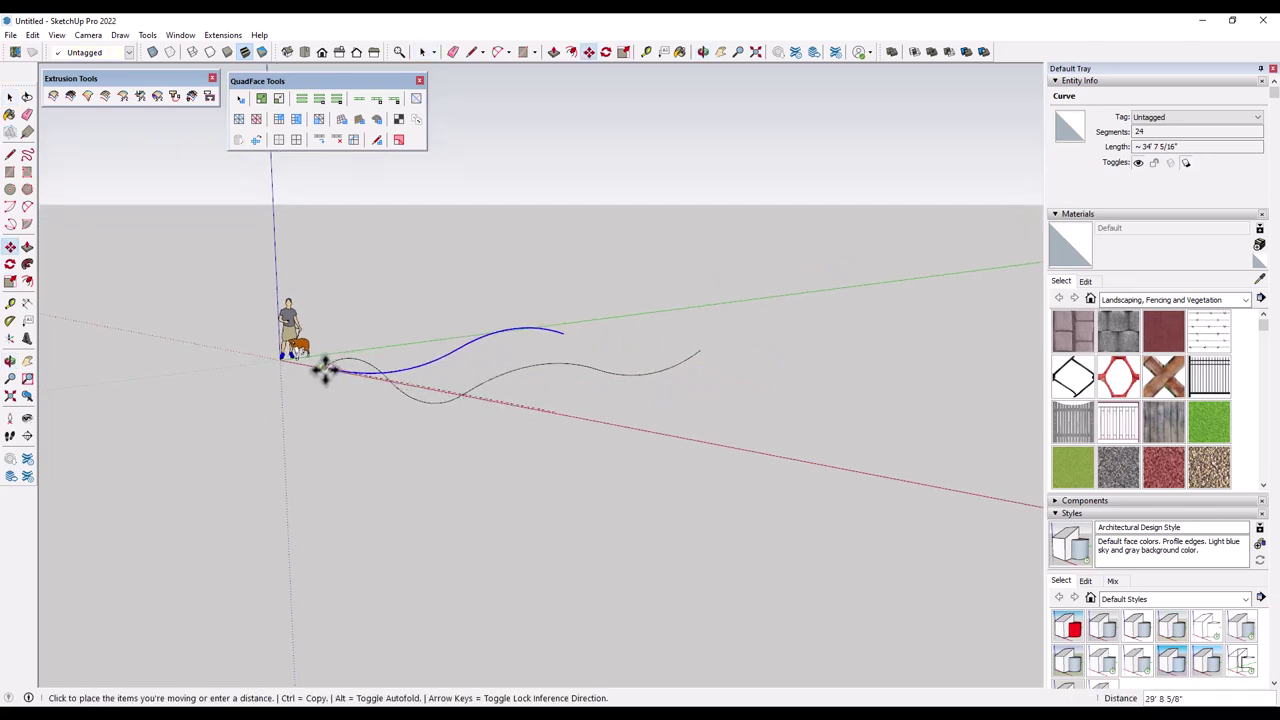
click(325, 369)
key(space)
middle_drag(614, 423, 597, 491)
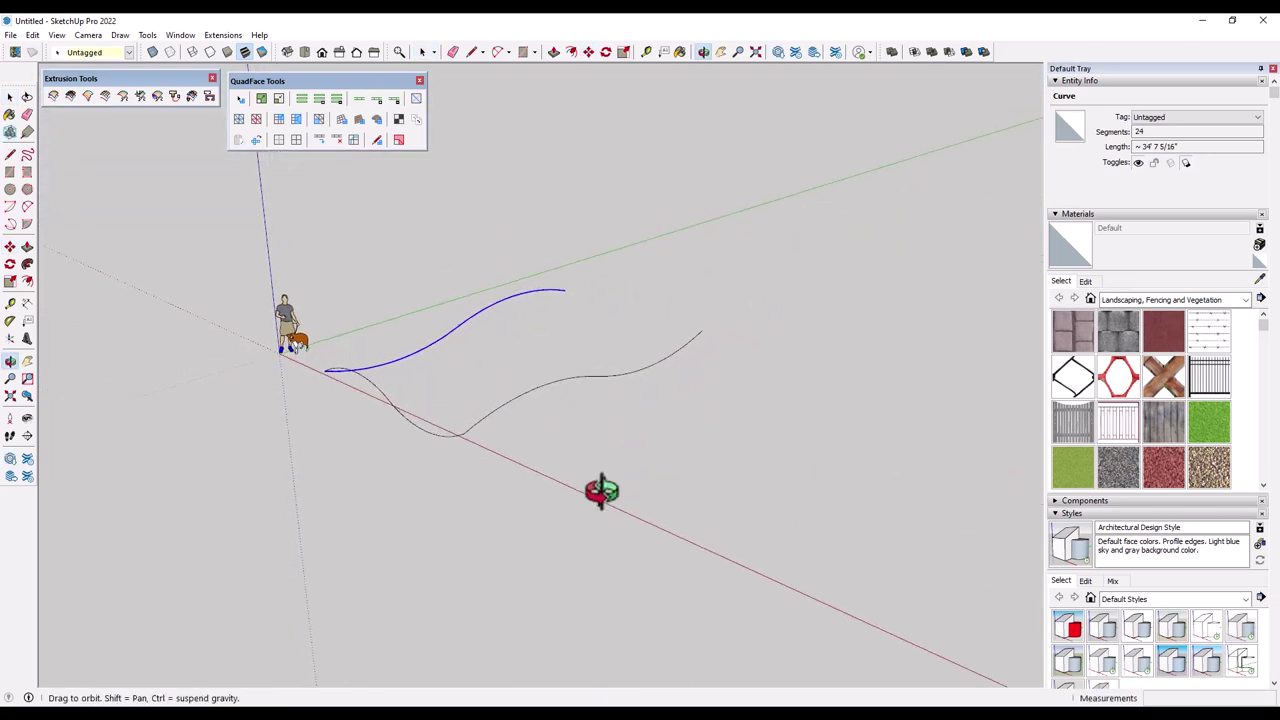
Copy the lower wave curve, mirror it along red, and snap it onto the other curve's top end
click(387, 399)
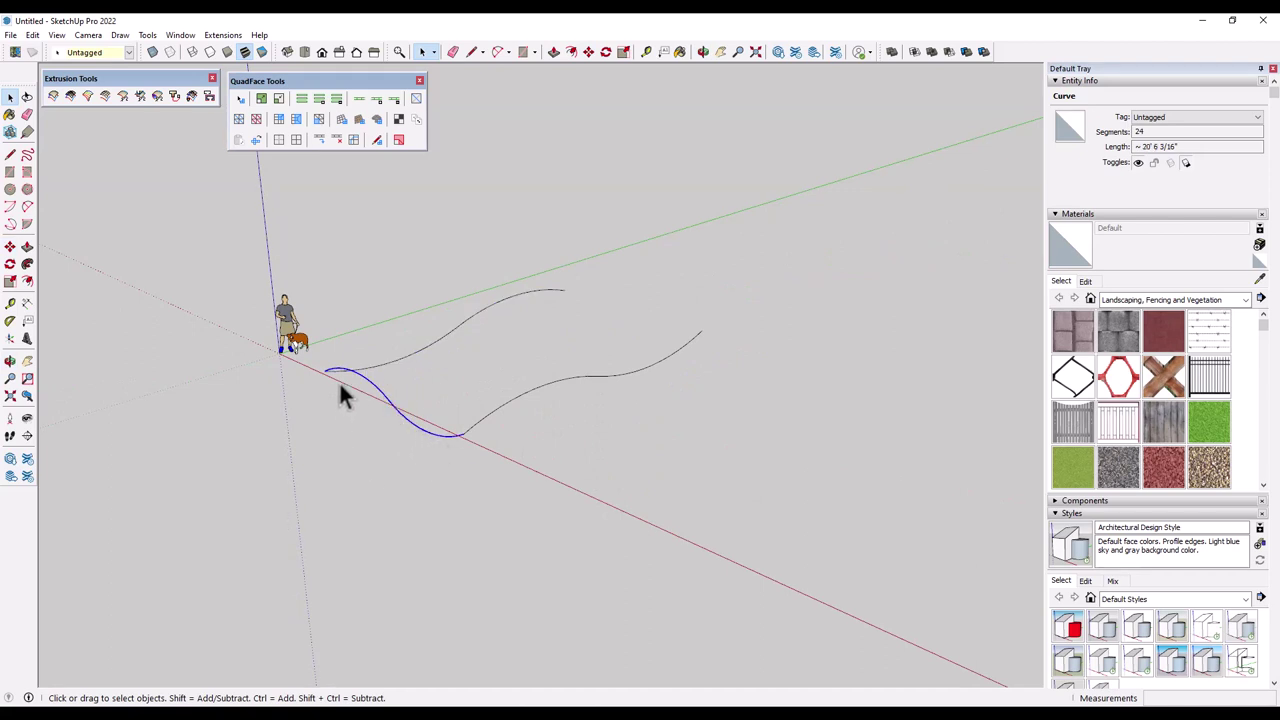
key(m)
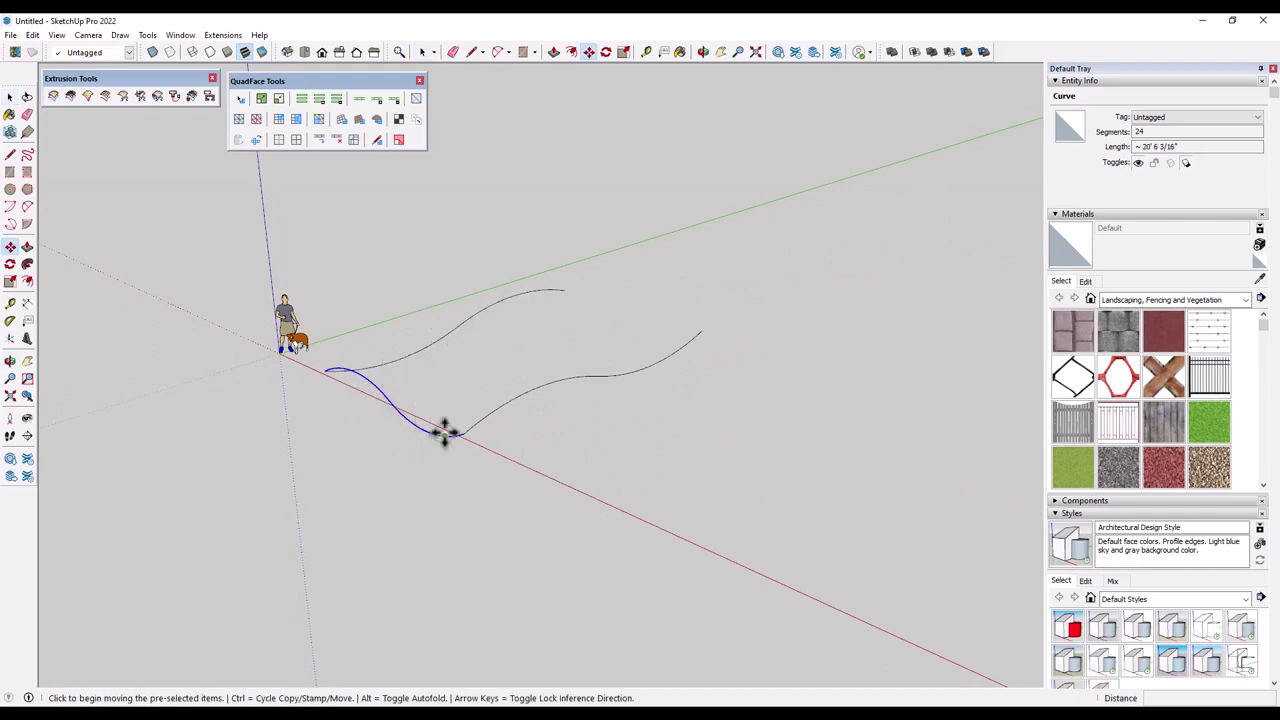
key(ctrl)
click(475, 435)
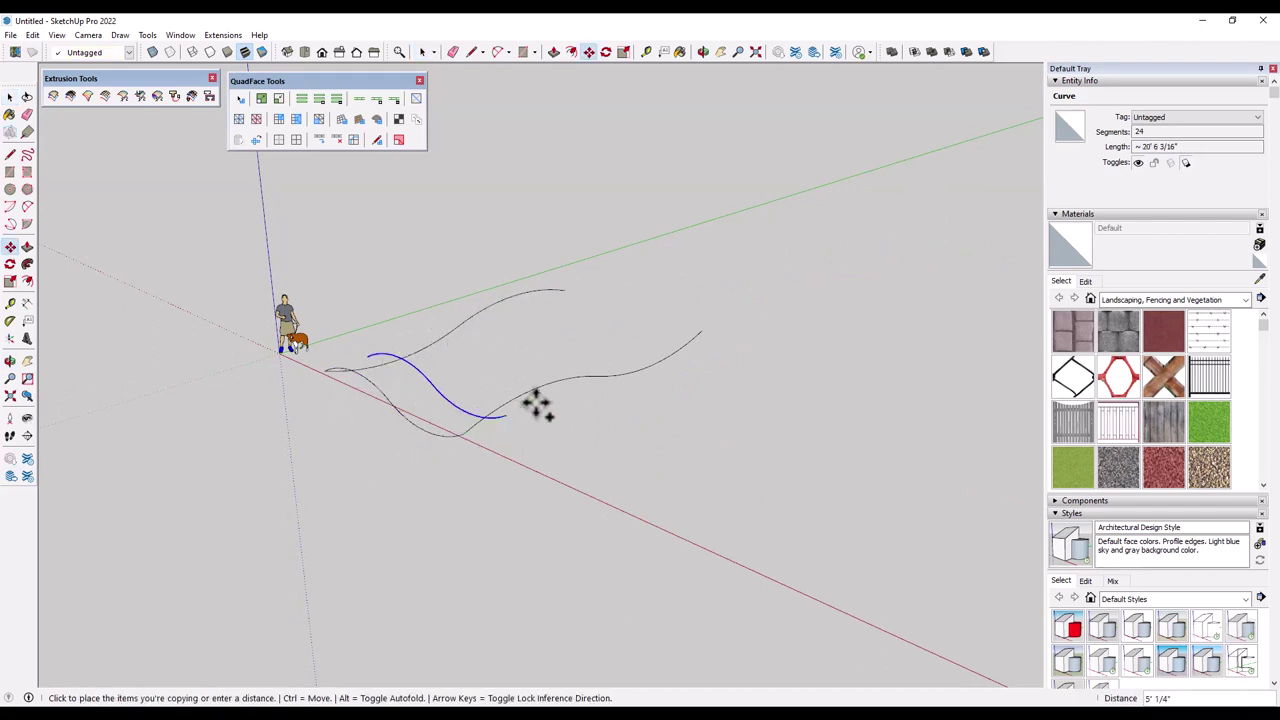
click(745, 306)
key(s)
click(742, 312)
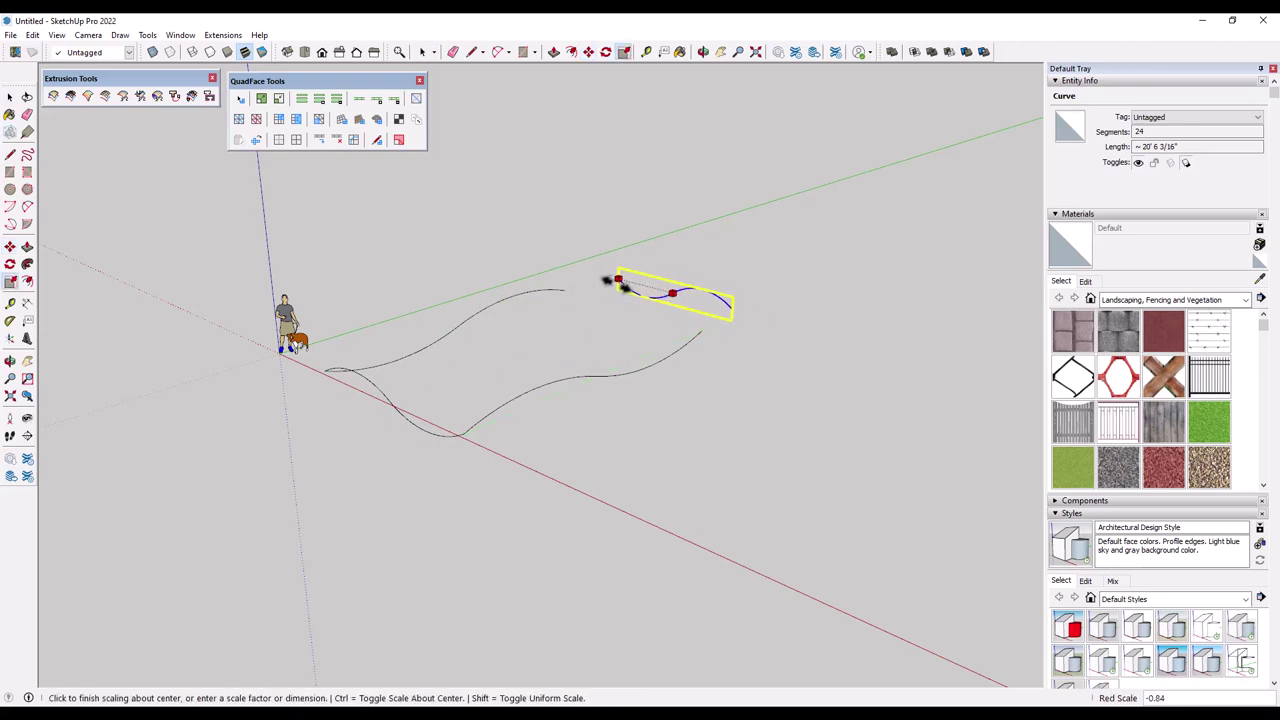
click(608, 277)
key(m)
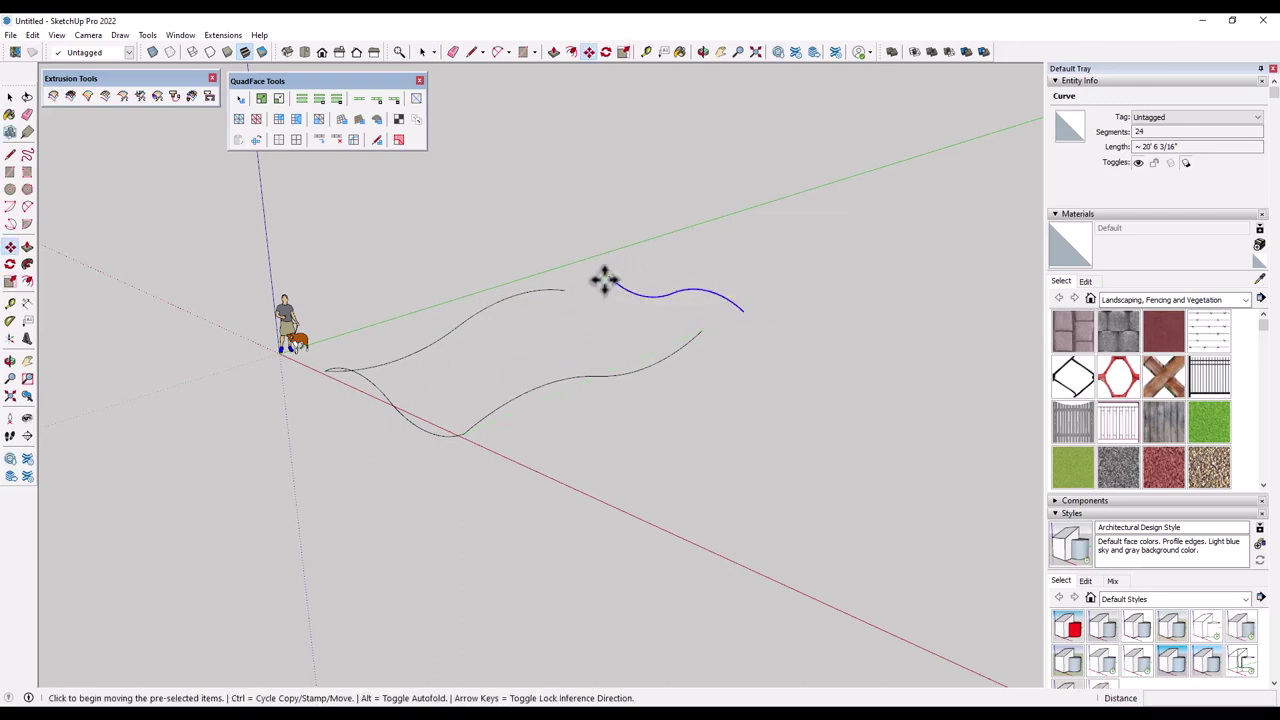
click(608, 277)
click(564, 289)
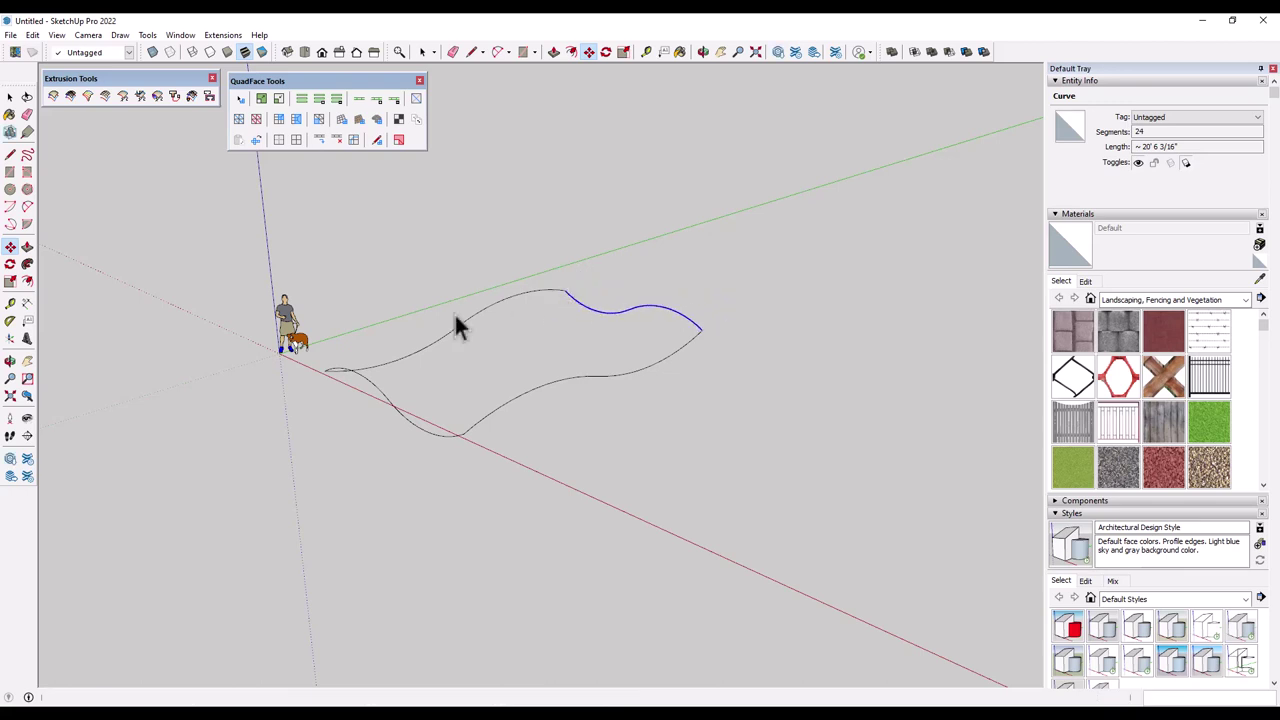
middle_drag(457, 326, 406, 437)
Copy all four outline curves about 41' 8 9/16" to the right along the red axis
scroll(410, 425, up, 2)
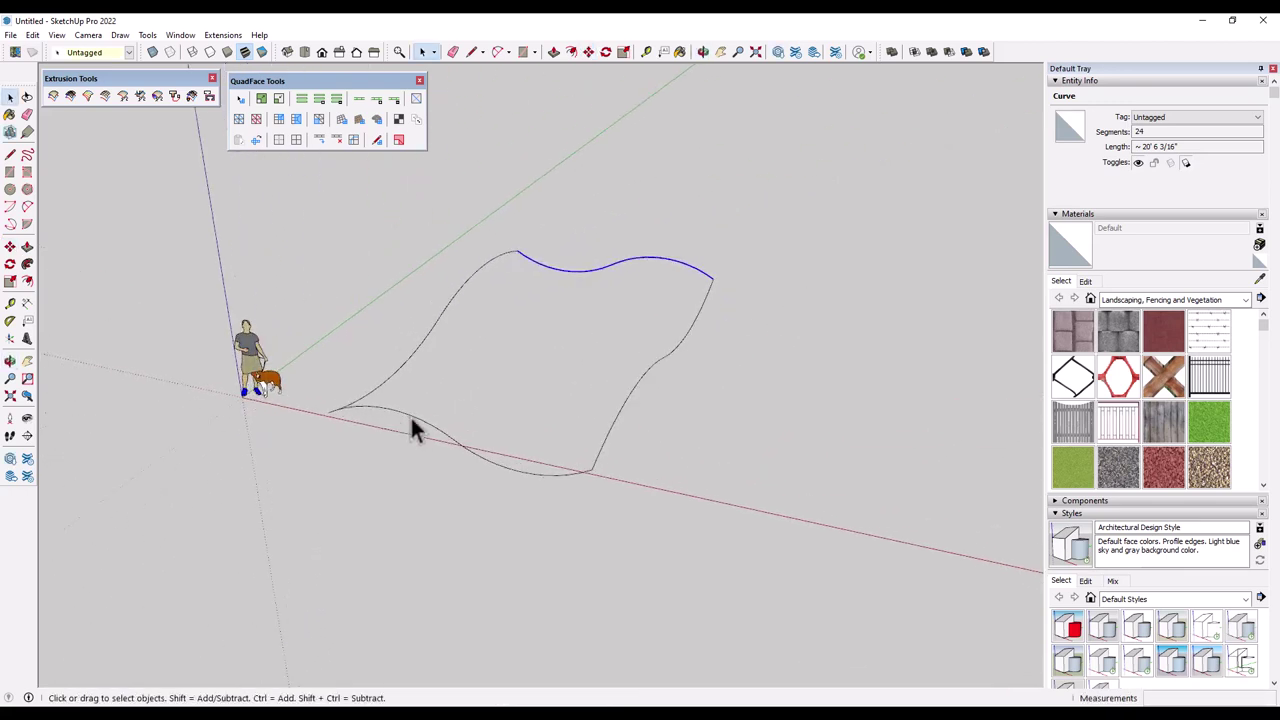
click(411, 418)
click(600, 270)
mouse_move(449, 316)
middle_down()
mouse_move(443, 374)
mouse_move(349, 242)
middle_up()
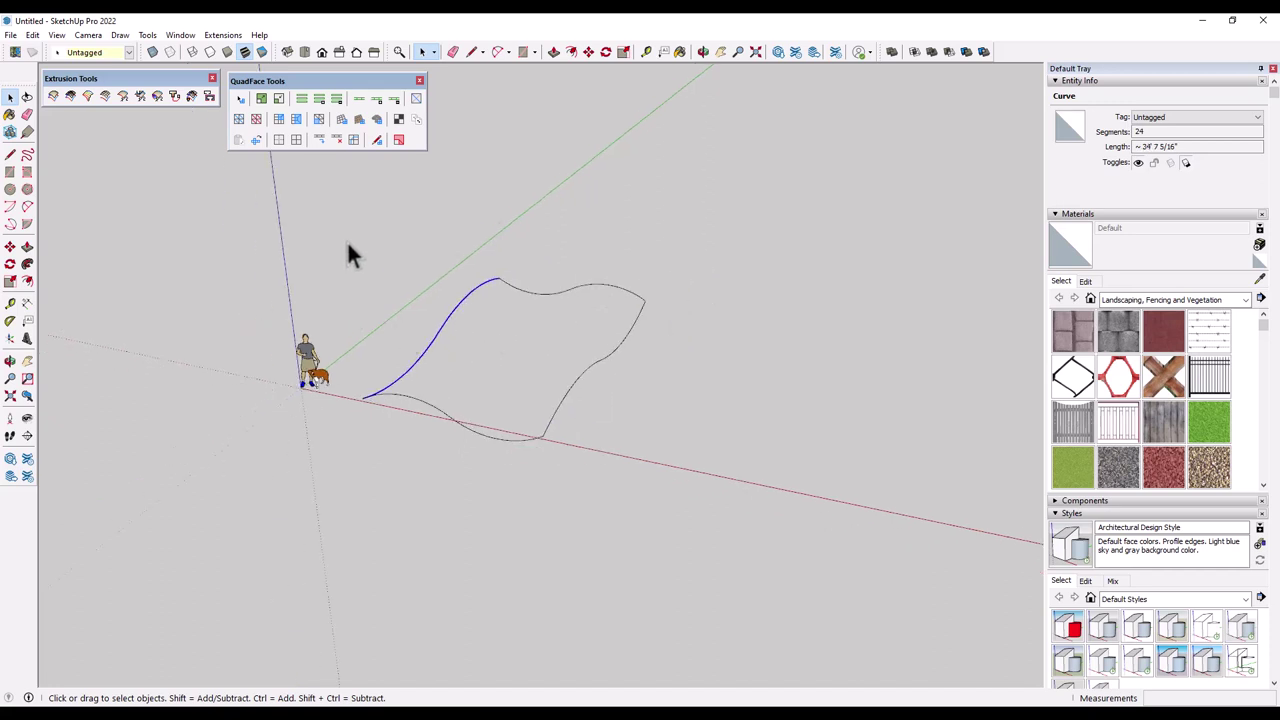
drag(349, 242, 728, 500)
middle_drag(645, 503, 571, 457)
key(m)
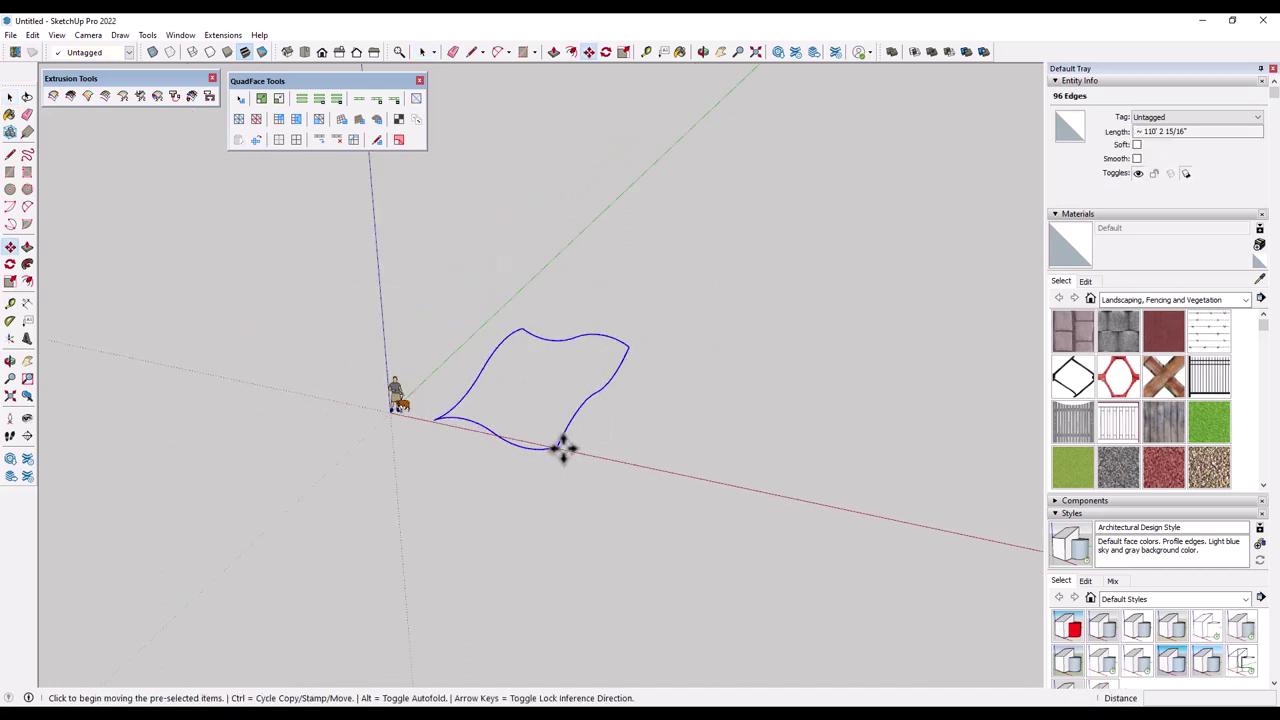
key(ctrl)
click(558, 445)
click(866, 508)
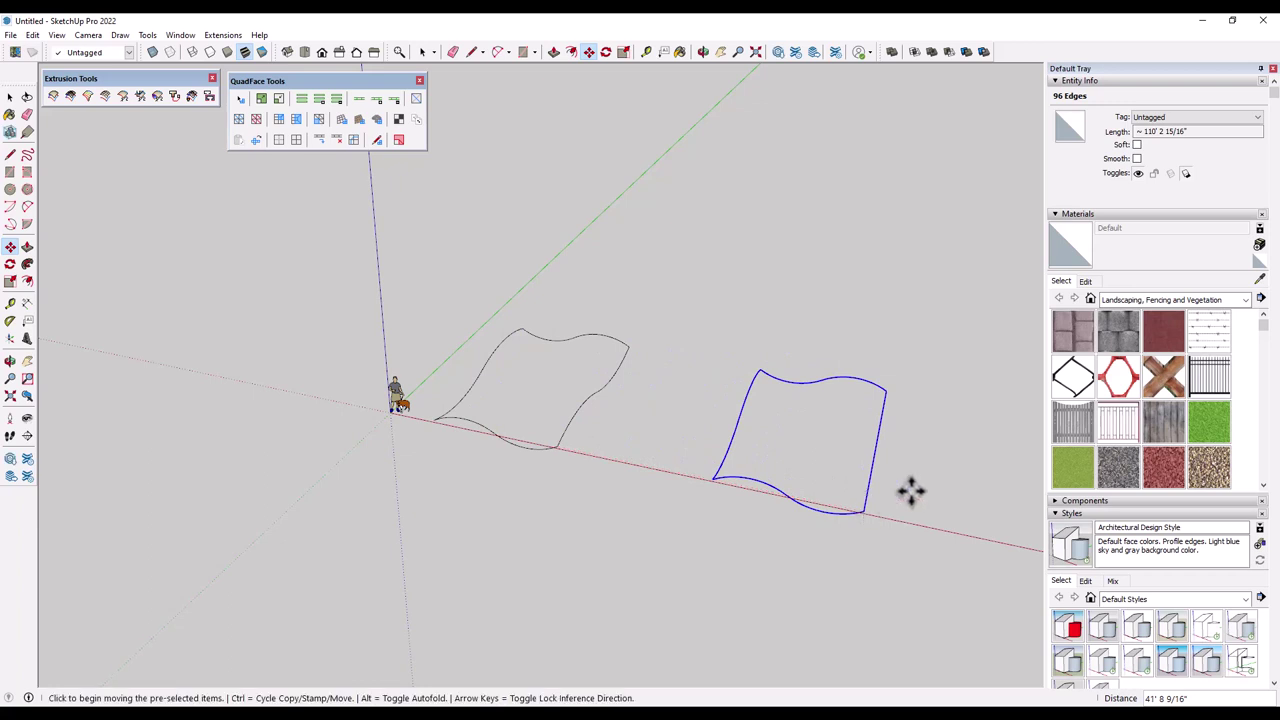
scroll(880, 480, up, 2)
key(space)
middle_drag(567, 425, 414, 409)
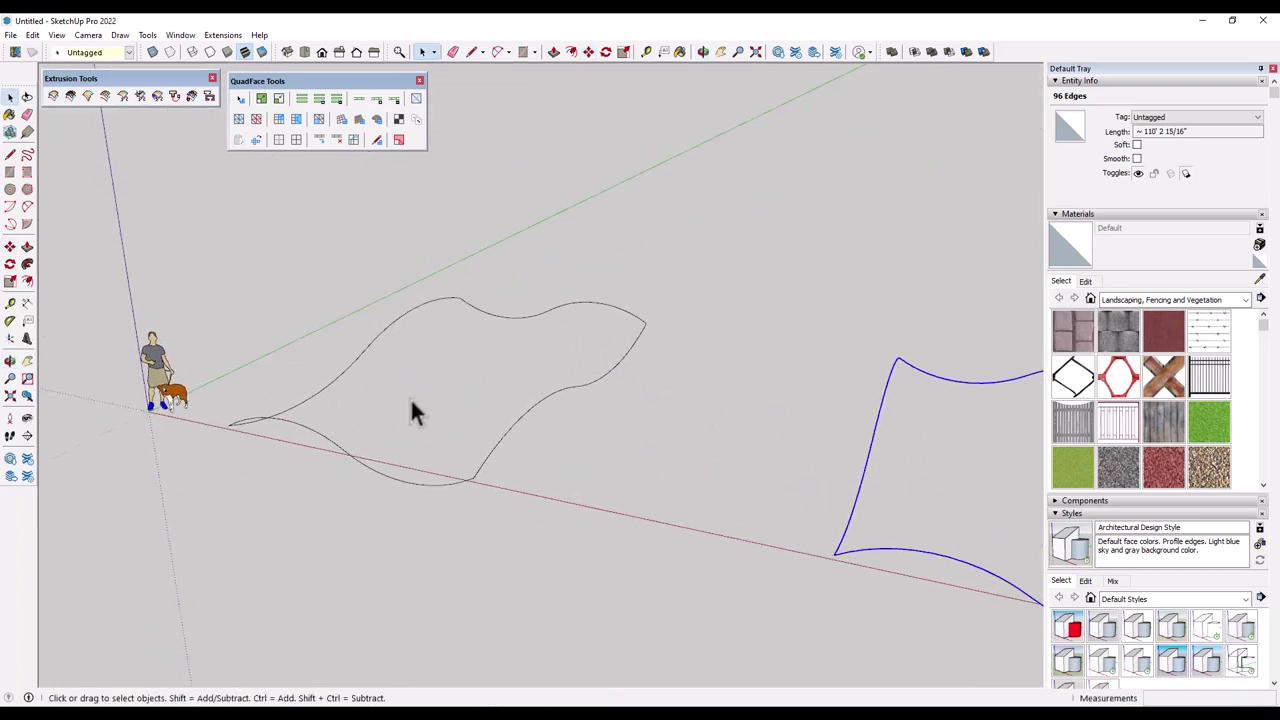
click(332, 256)
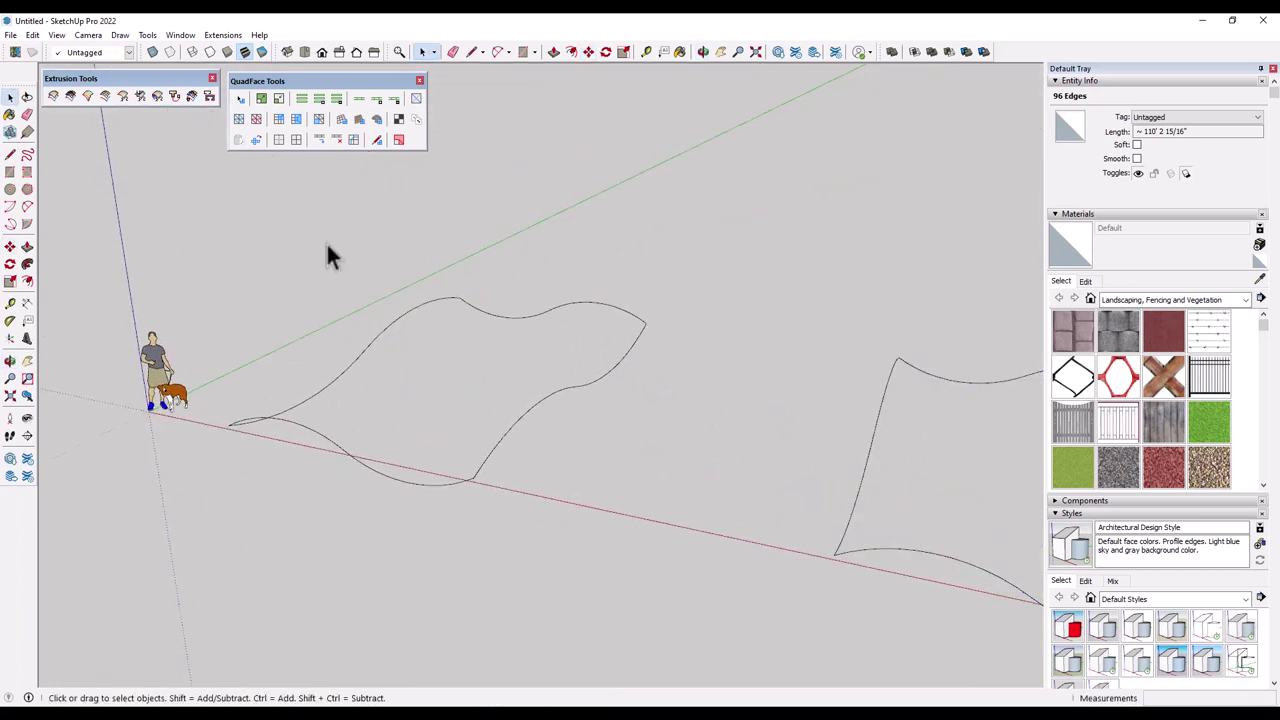
Extrude the bottom curve along the left and right rails to the top melding curve as reversed quads, keeping curves
click(55, 97)
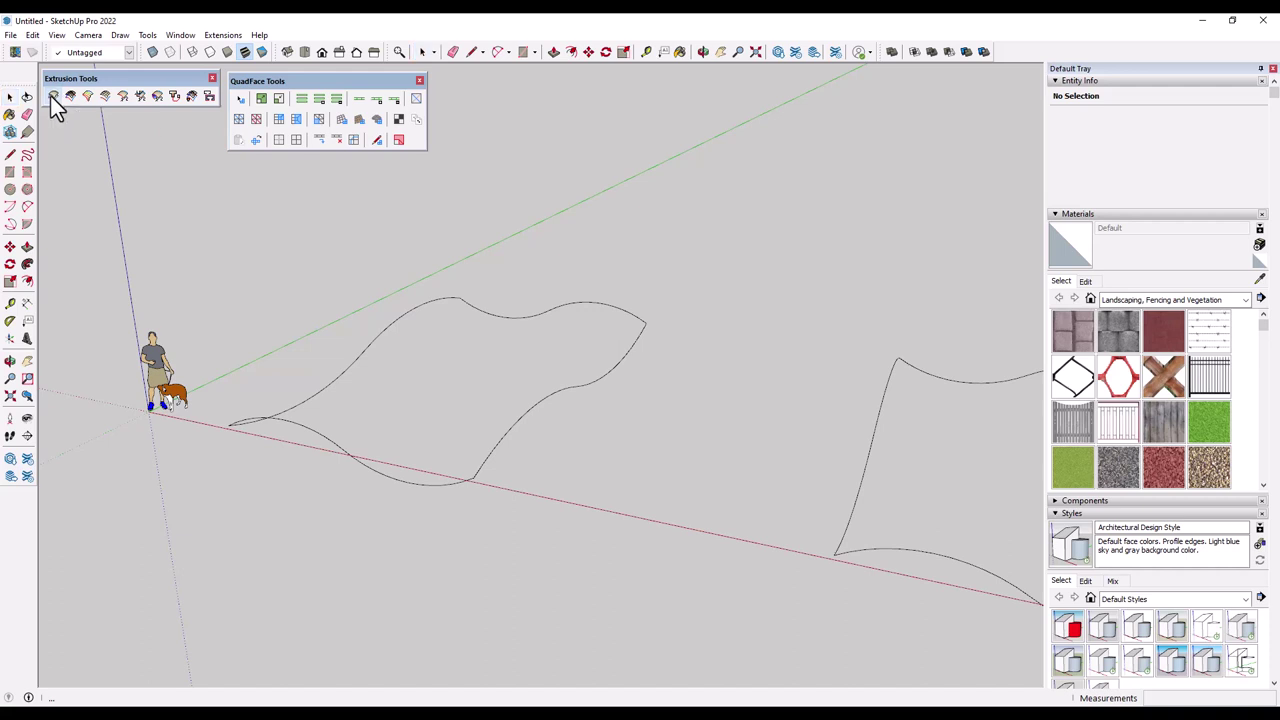
click(338, 452)
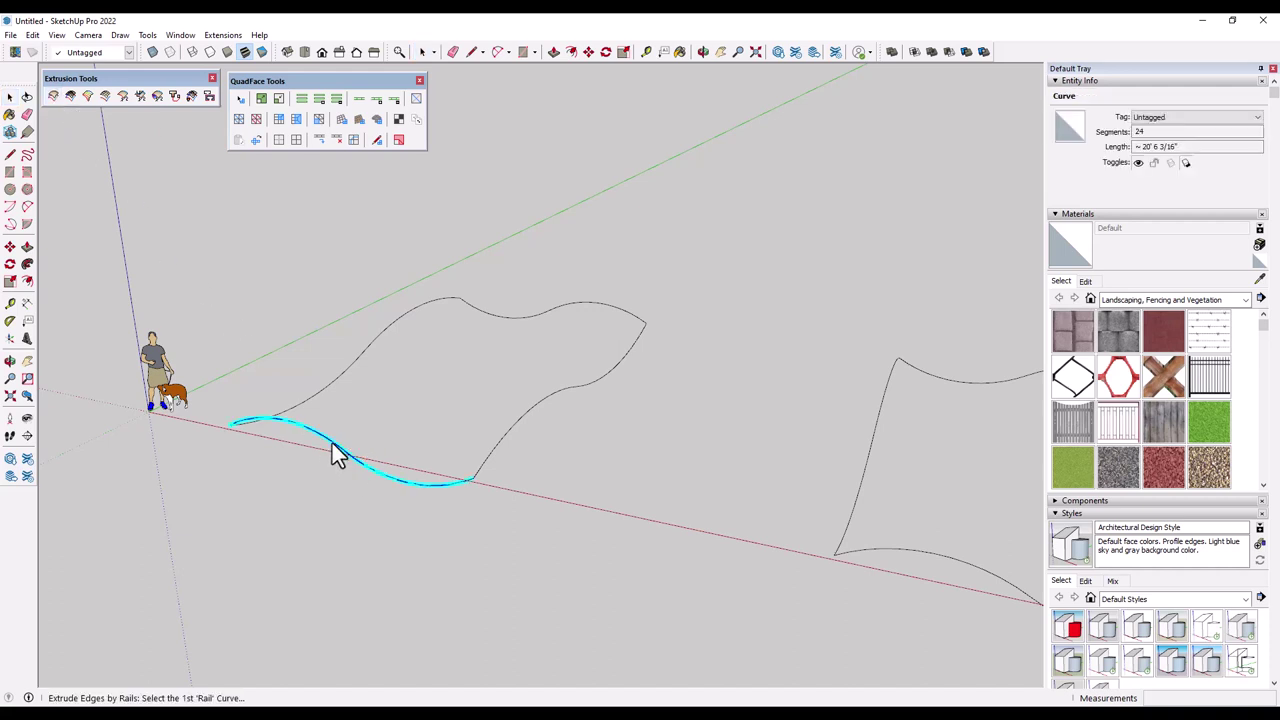
click(336, 386)
click(512, 432)
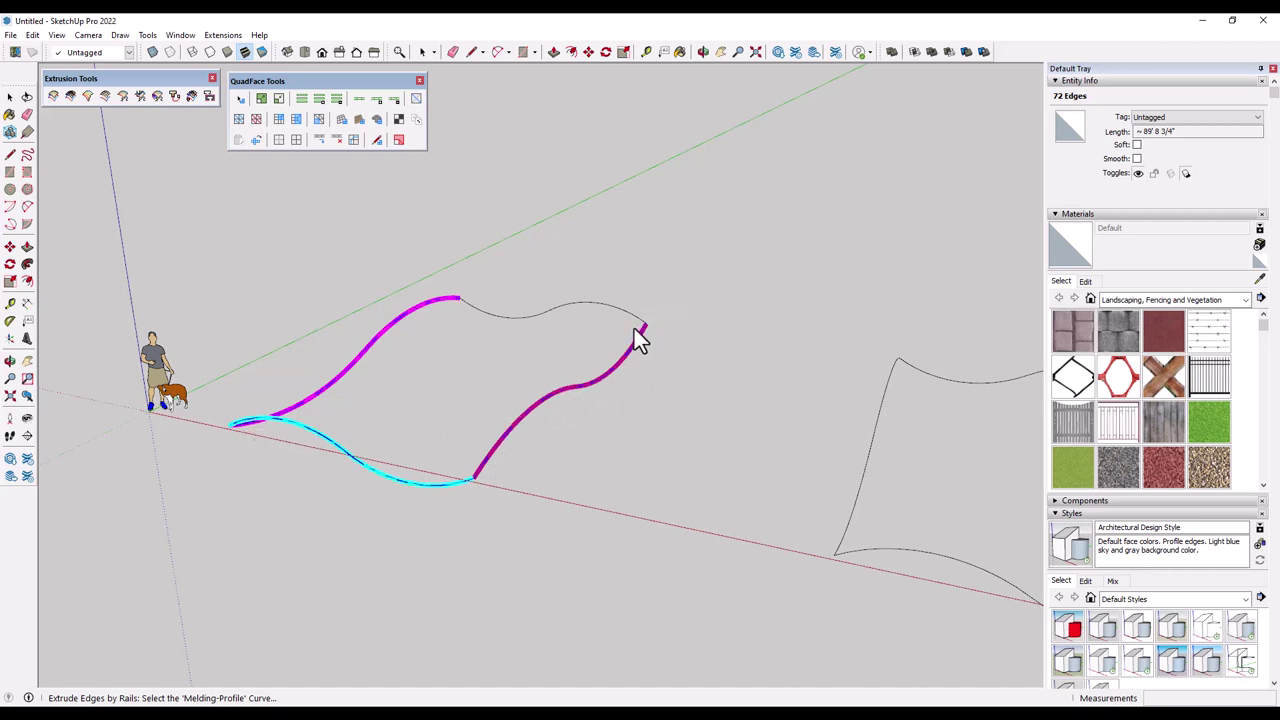
click(576, 305)
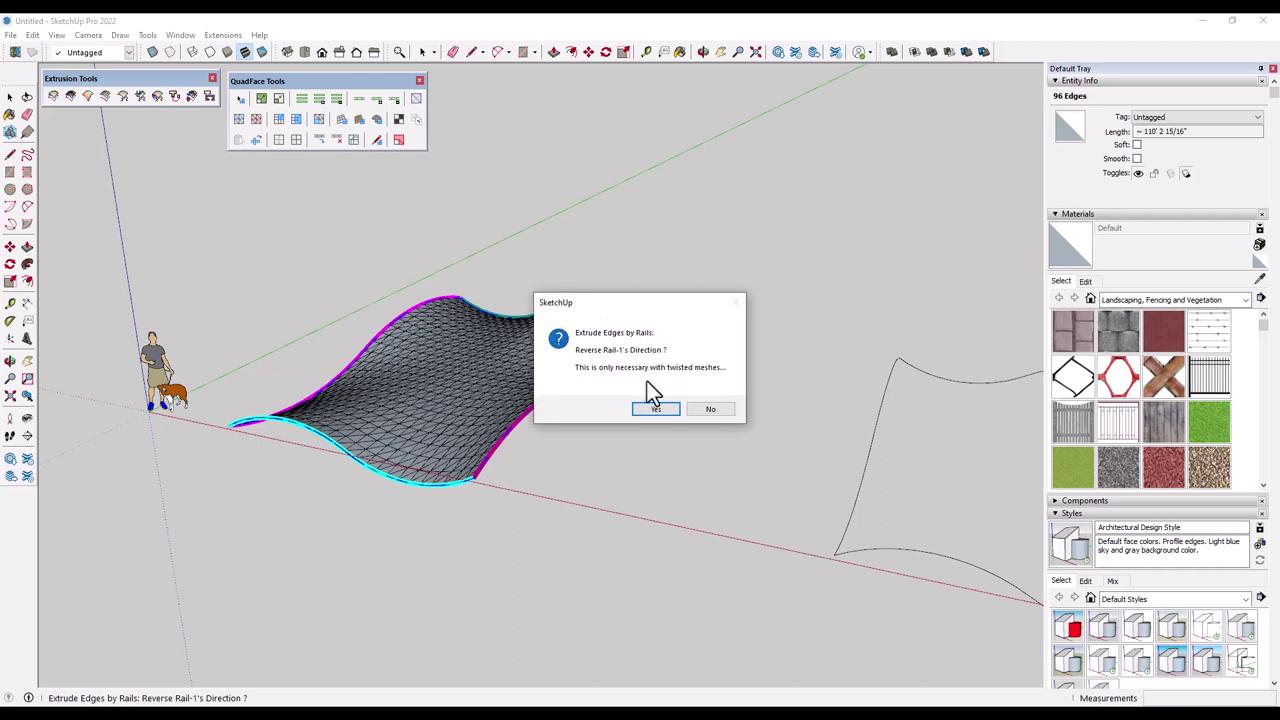
click(708, 412)
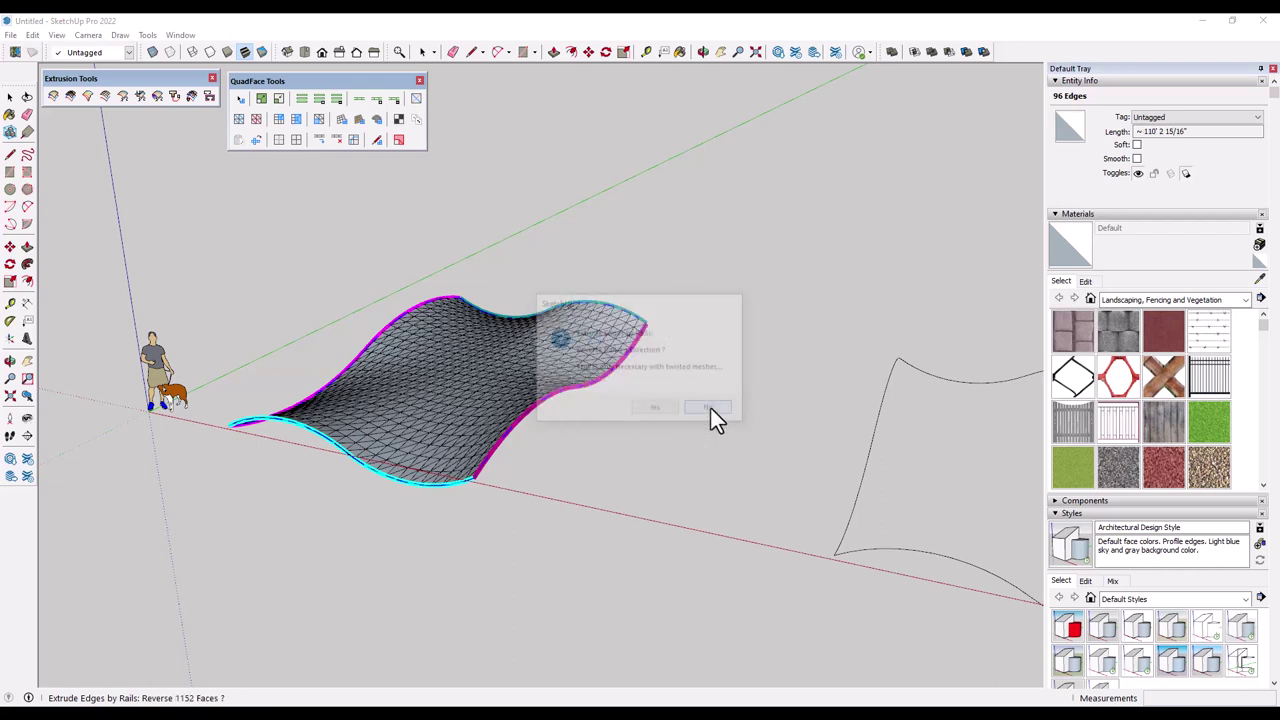
click(630, 410)
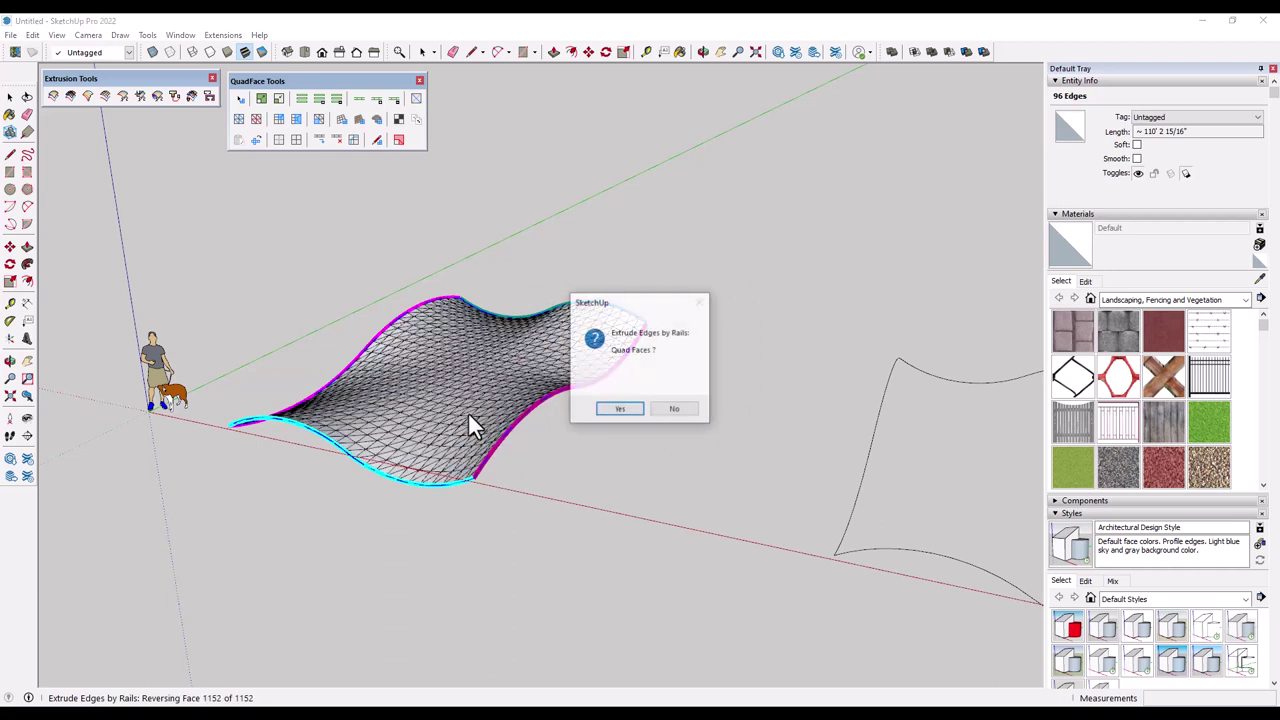
click(622, 410)
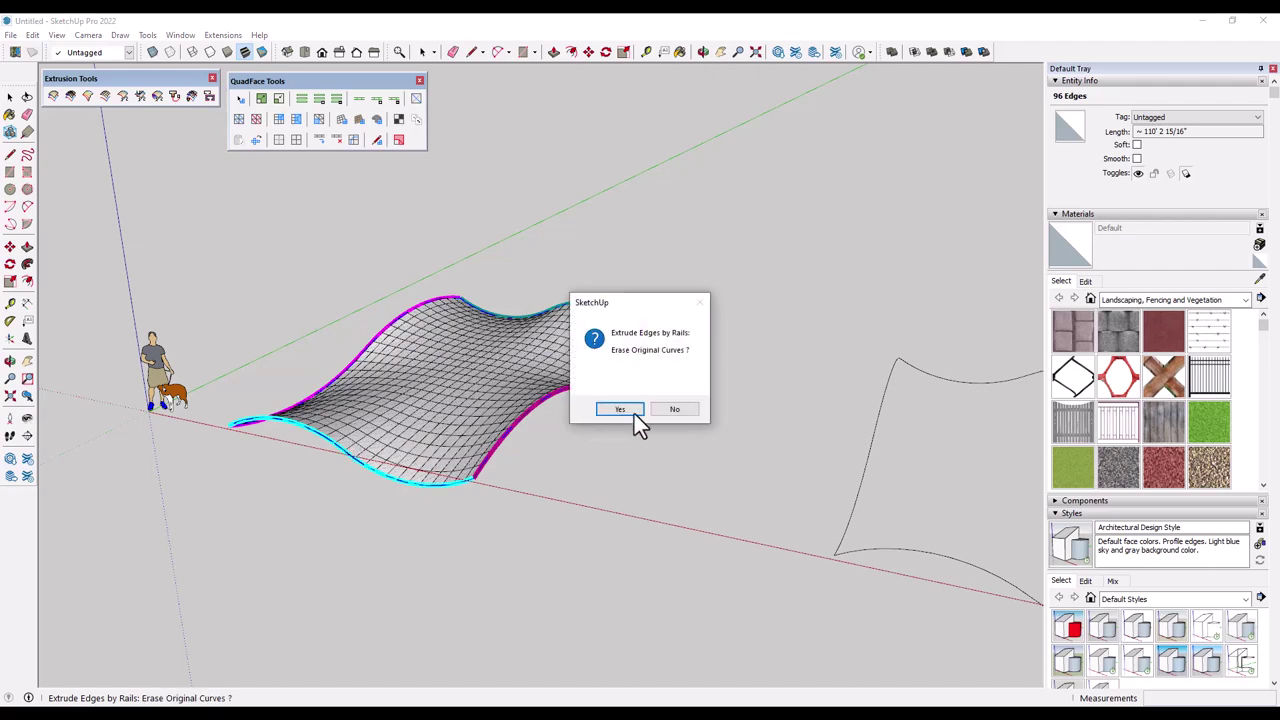
click(665, 412)
mouse_move(471, 420)
middle_down()
mouse_move(457, 431)
mouse_move(740, 303)
mouse_move(544, 232)
mouse_move(320, 391)
middle_up()
Inspect the quad-mesh surface, then select it and group it with Ctrl+G
scroll(469, 363, up, 3)
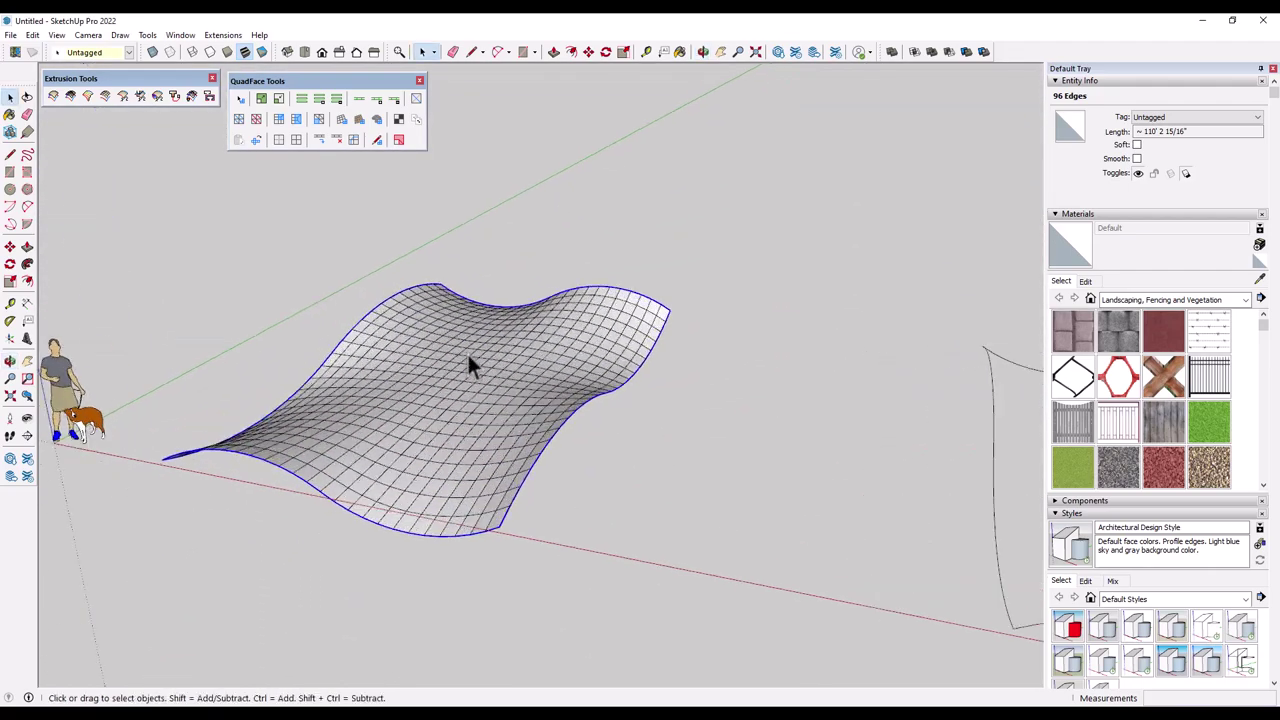
scroll(714, 471, up, 3)
middle_drag(714, 471, 408, 490)
scroll(620, 455, down, 4)
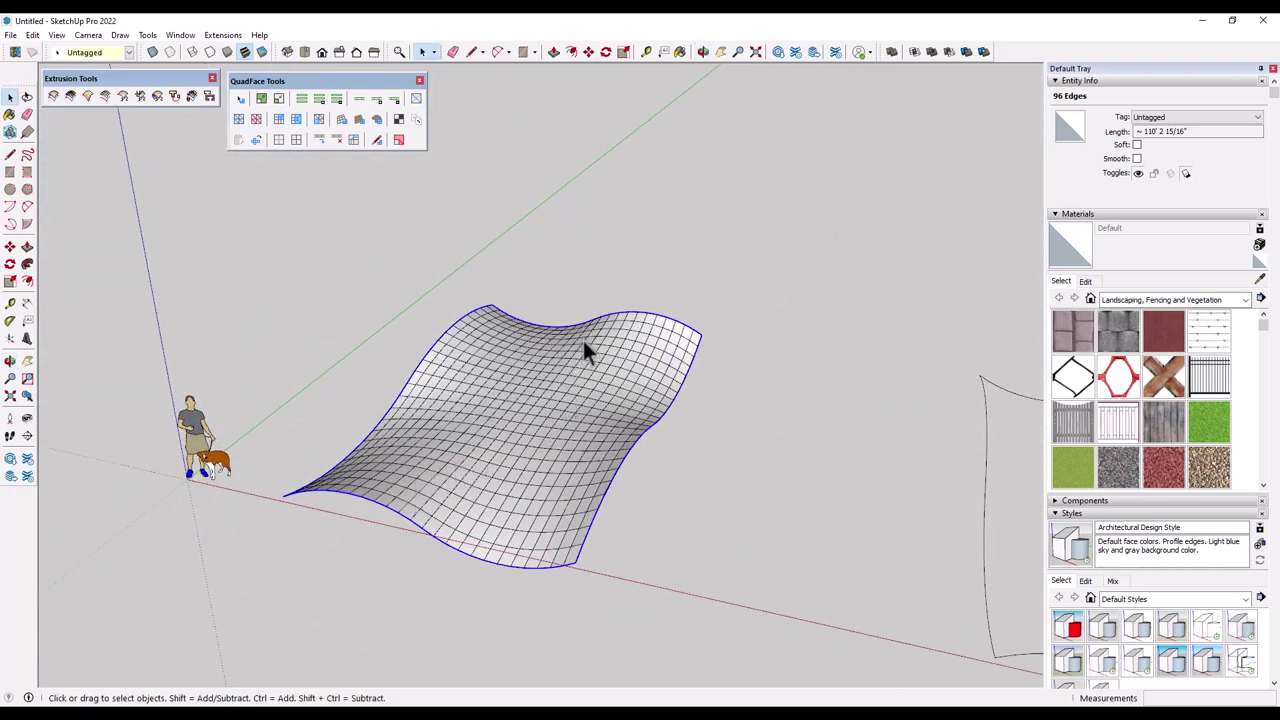
click(596, 426)
key(ctrl+g)
Open the mesh group and erase its top curve, leaving the bottom curve and side rails
key(h)
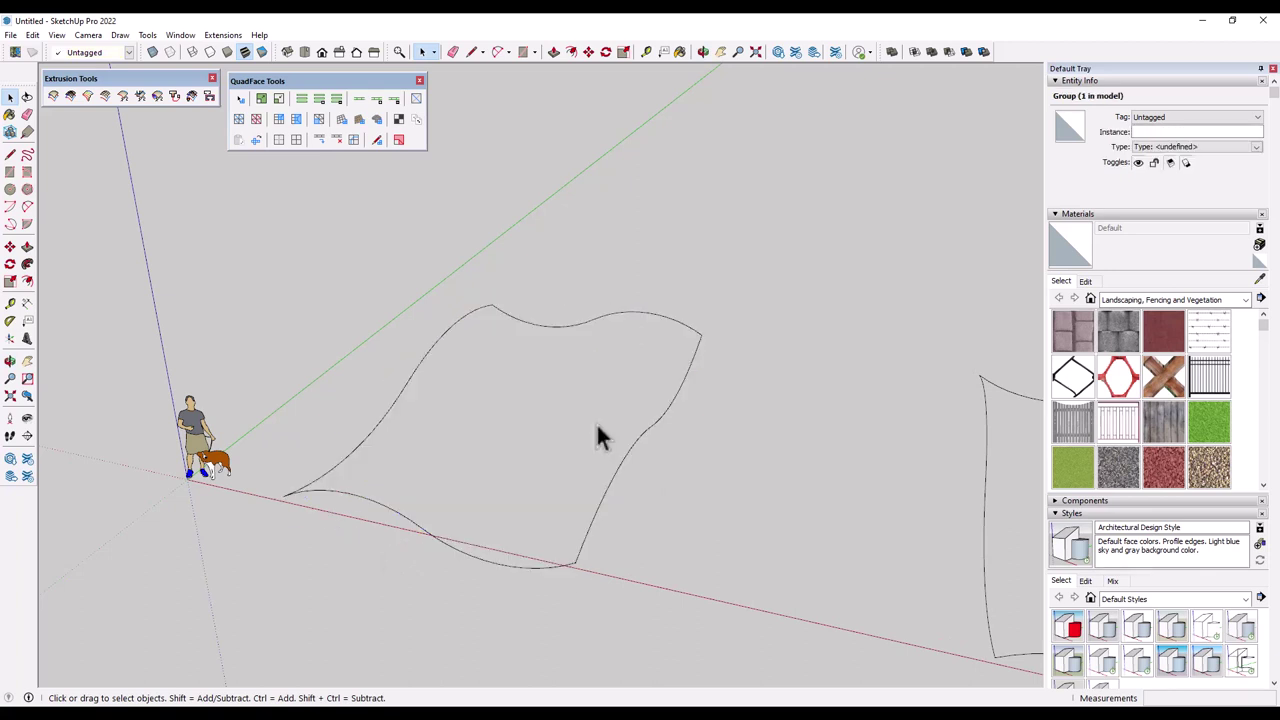
double_click(614, 316)
key(e)
click(600, 316)
key(space)
middle_drag(571, 386, 566, 335)
Extrude Edges by Rails from the lower curve along both side rails, answering No, Yes, Yes
click(57, 96)
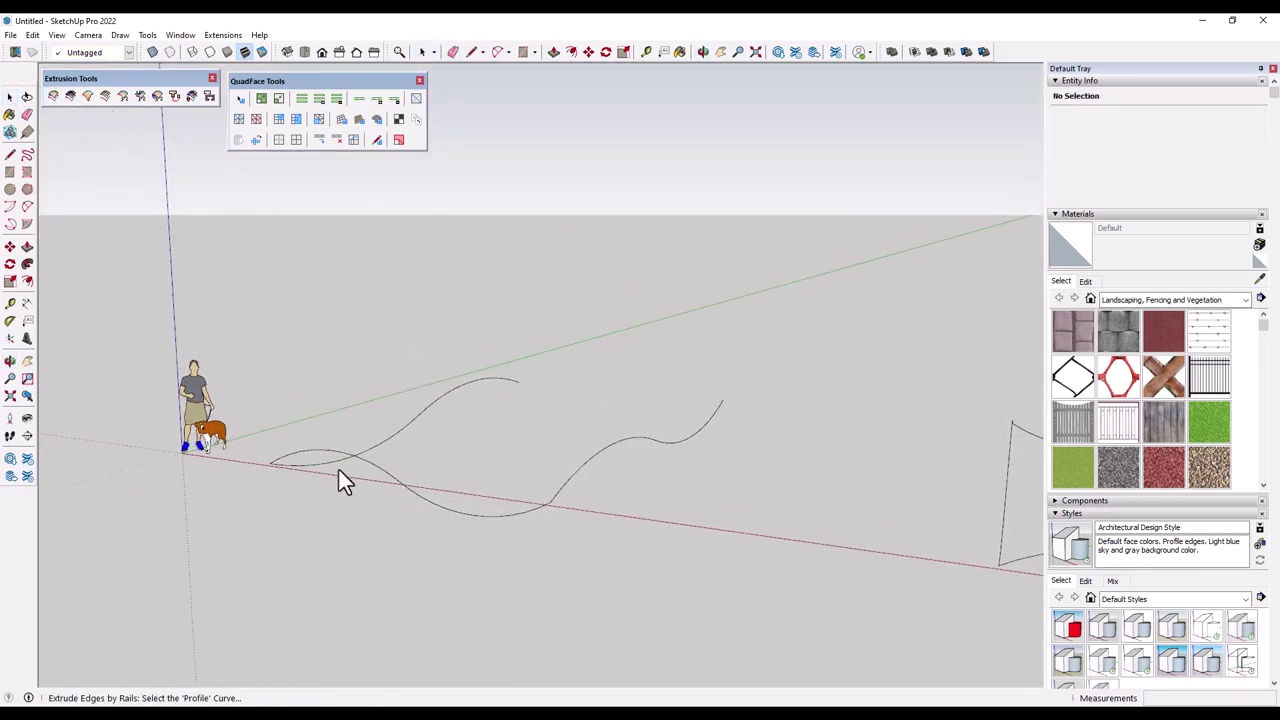
click(363, 460)
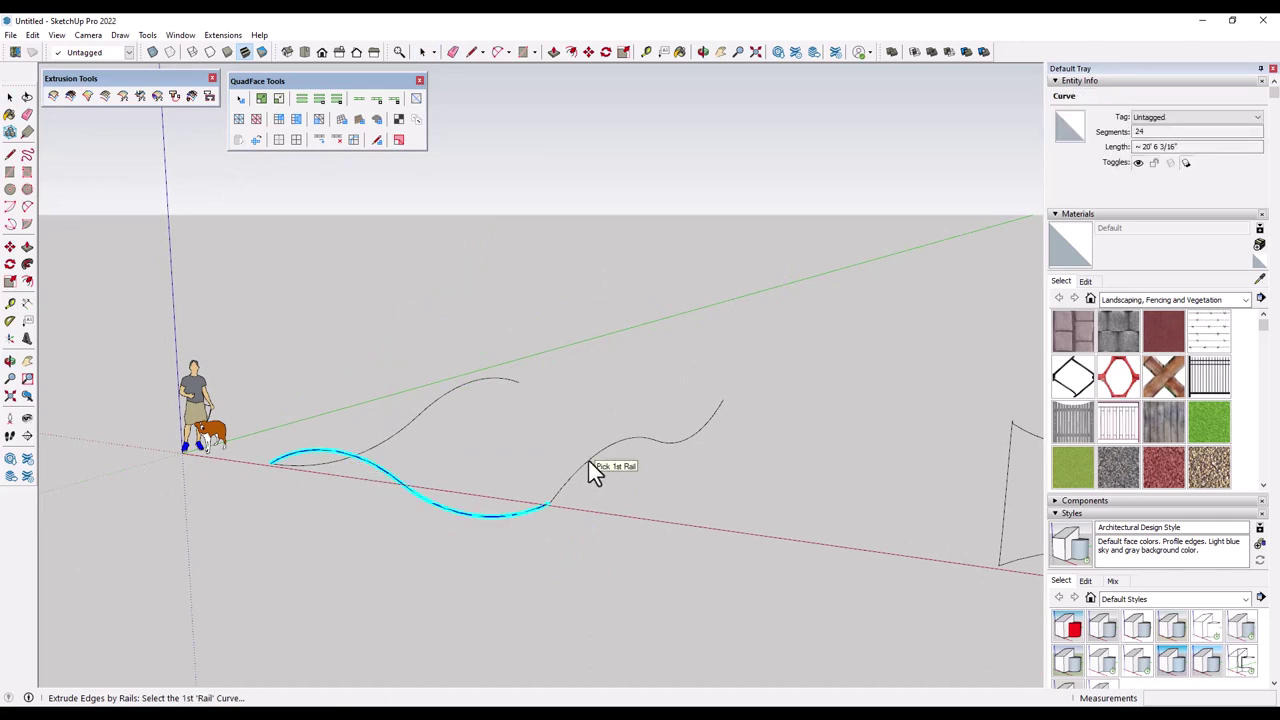
click(590, 461)
click(433, 416)
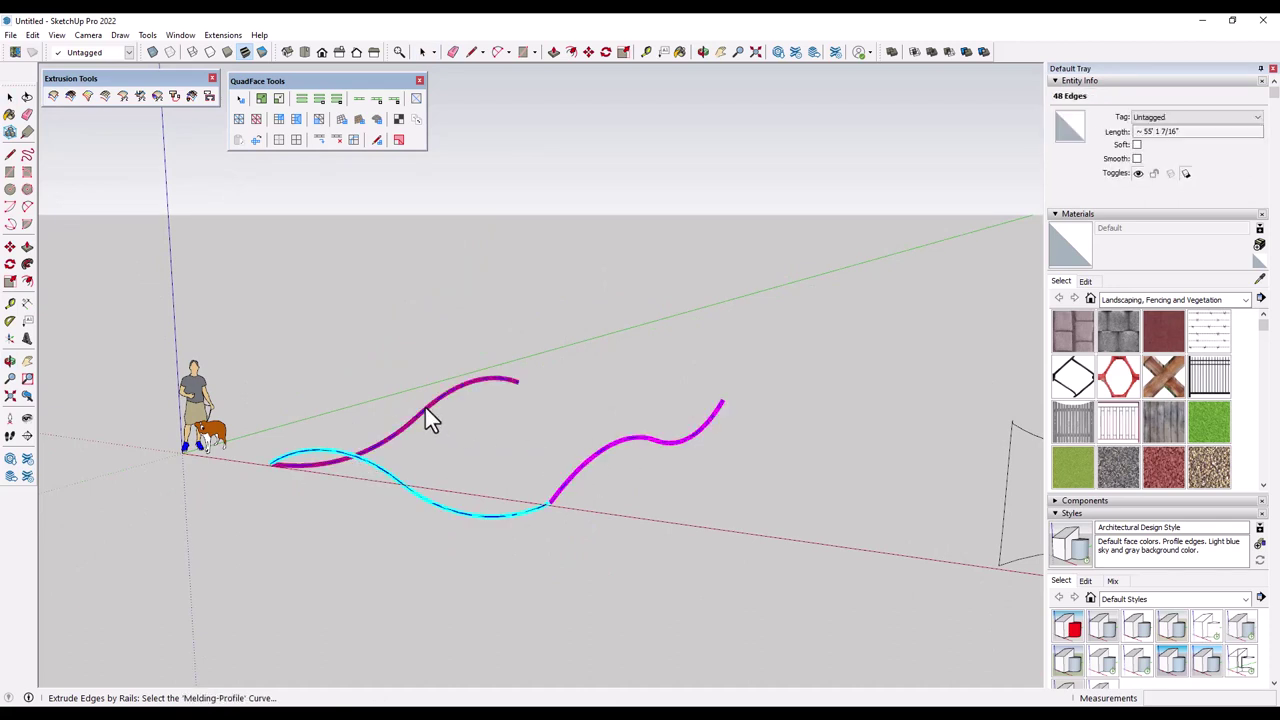
click(379, 470)
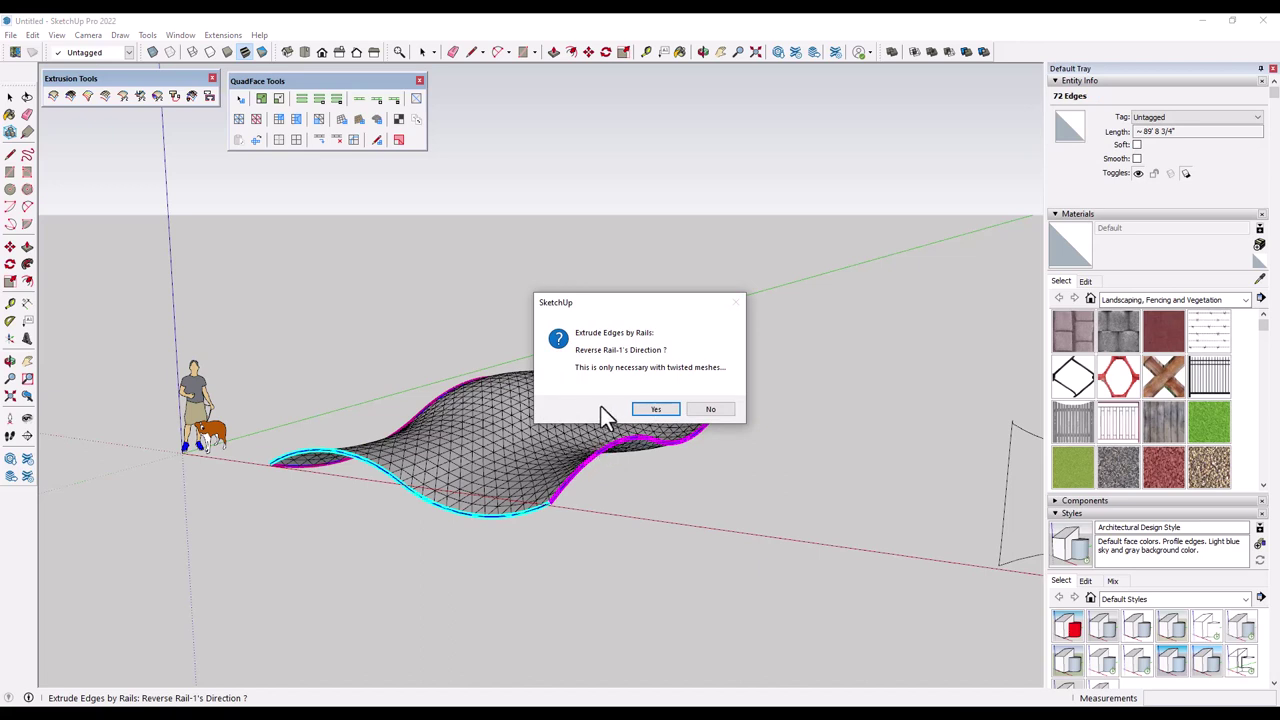
click(709, 410)
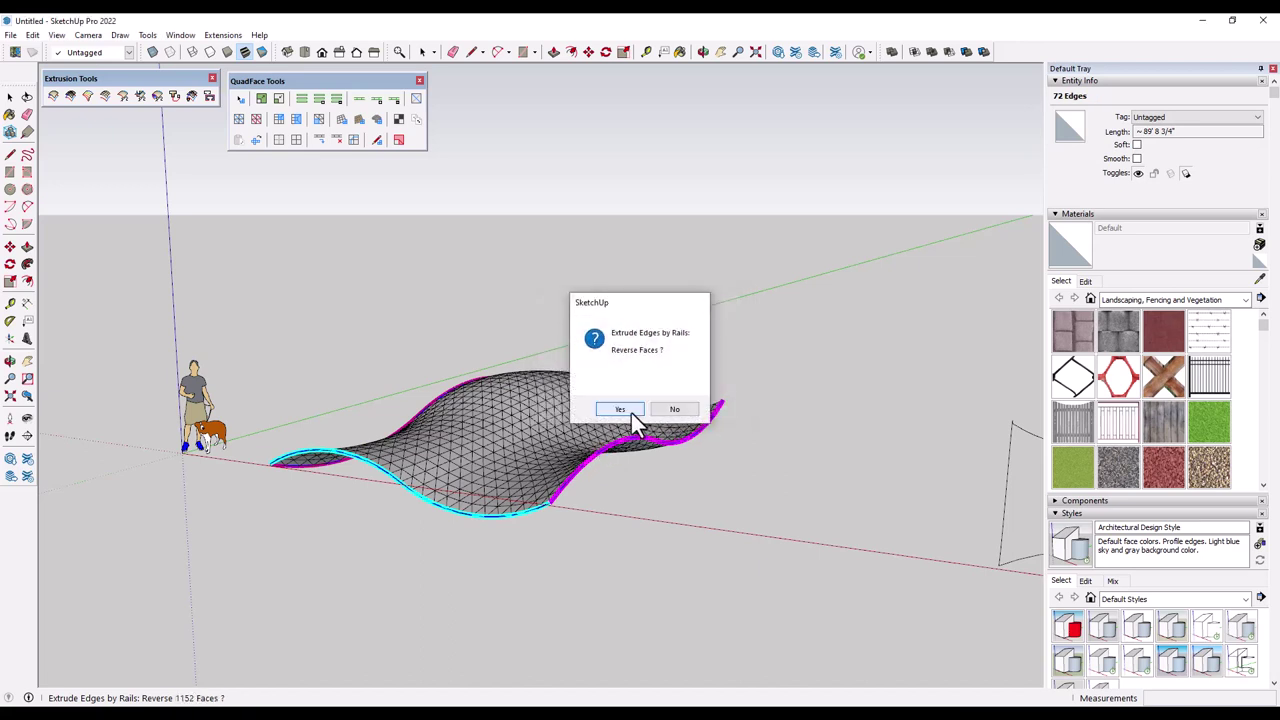
click(630, 410)
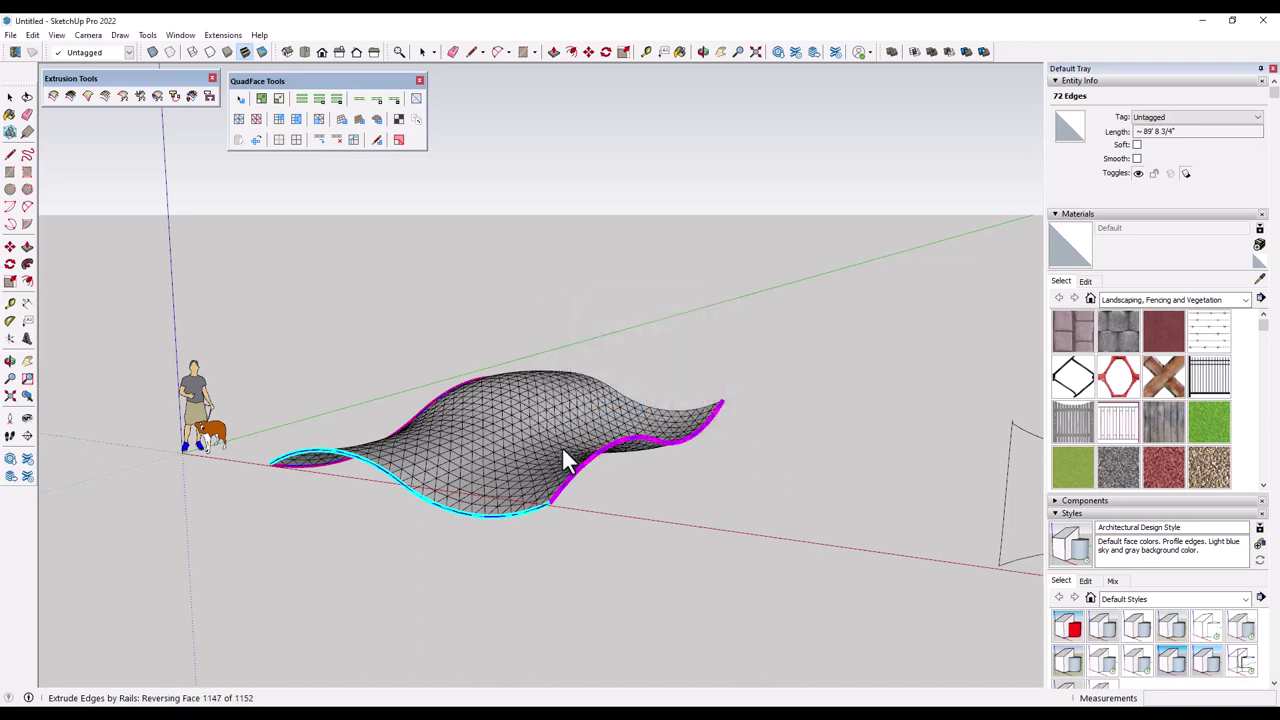
click(615, 410)
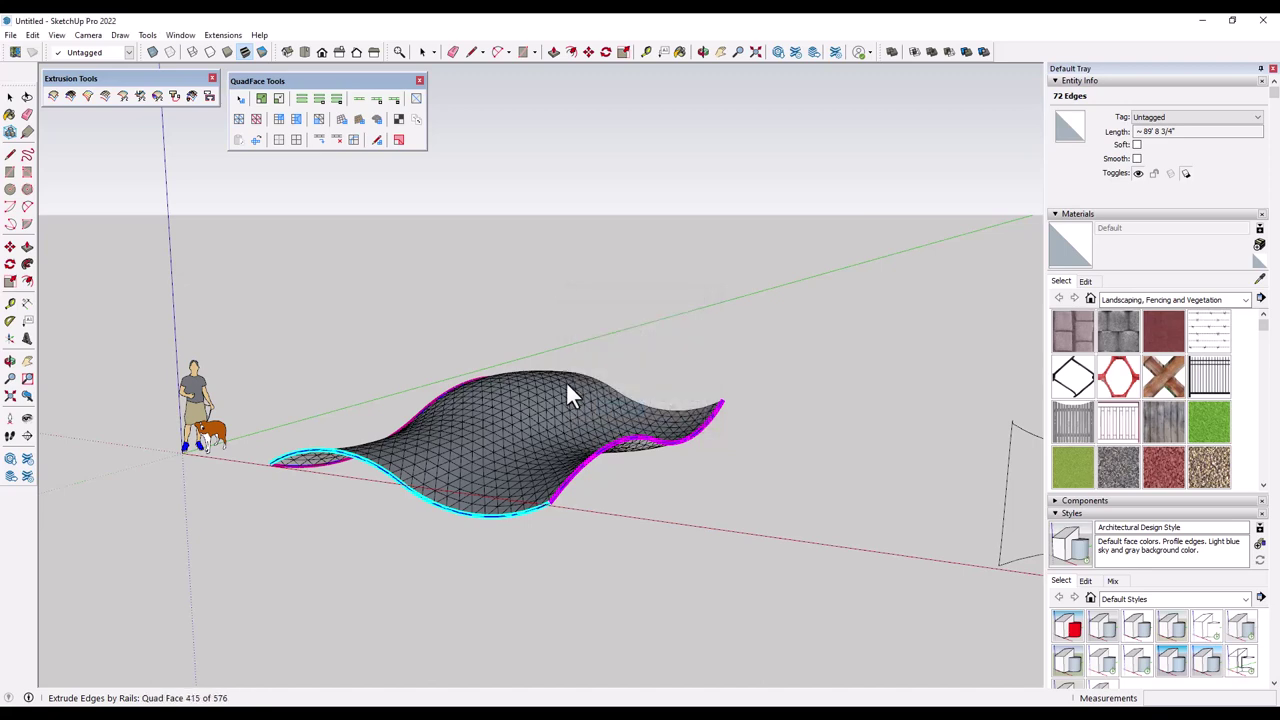
Erase the original curves, reverse the faces of the whole wavy mesh, and exit the group
click(663, 409)
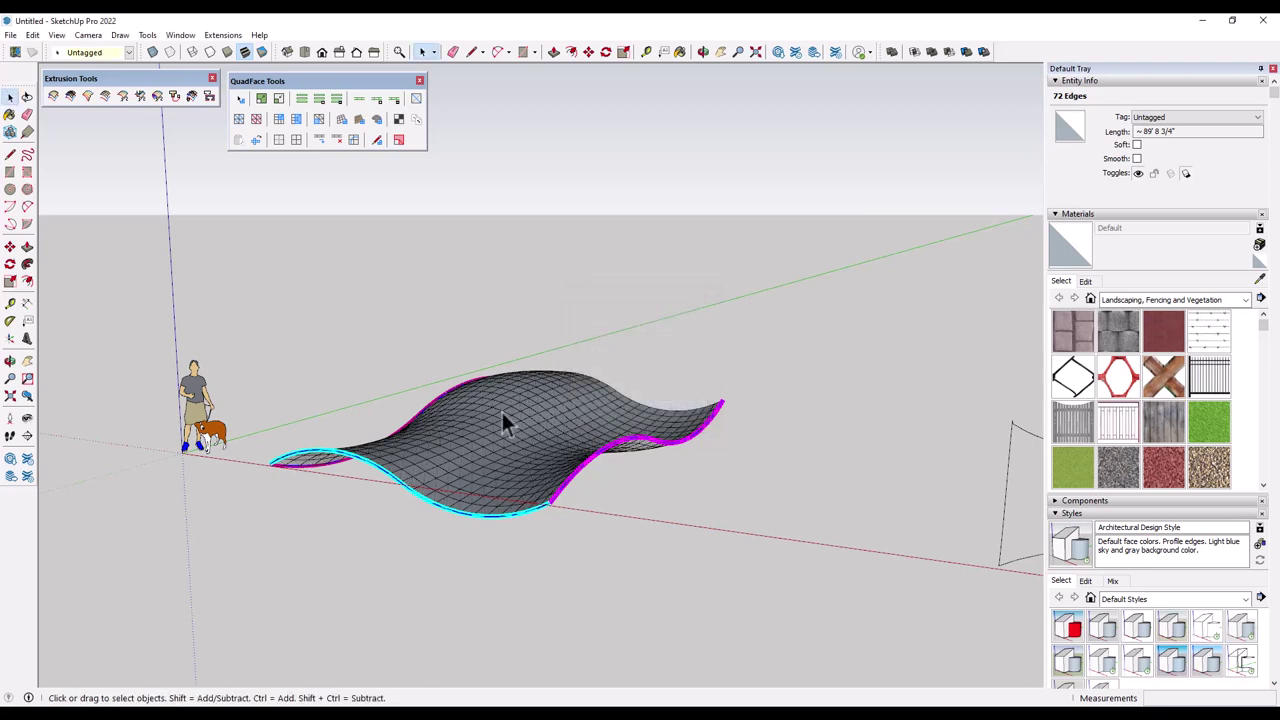
double_click(504, 447)
triple_click(504, 447)
right_click(506, 441)
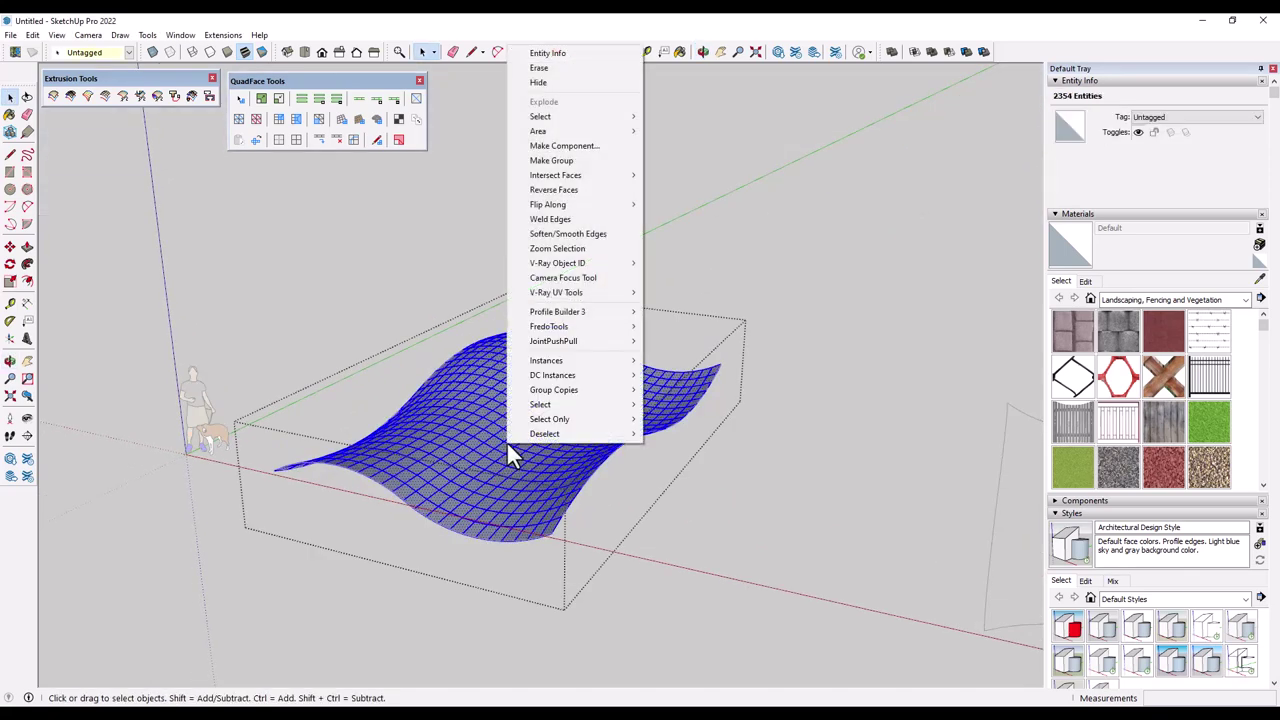
click(592, 190)
click(775, 272)
mouse_move(775, 272)
middle_down()
mouse_move(571, 420)
mouse_move(837, 254)
mouse_move(570, 299)
mouse_move(551, 511)
mouse_move(786, 331)
mouse_move(649, 260)
mouse_move(461, 476)
mouse_move(462, 448)
mouse_move(537, 409)
mouse_move(574, 303)
mouse_move(531, 409)
mouse_move(551, 492)
middle_up()
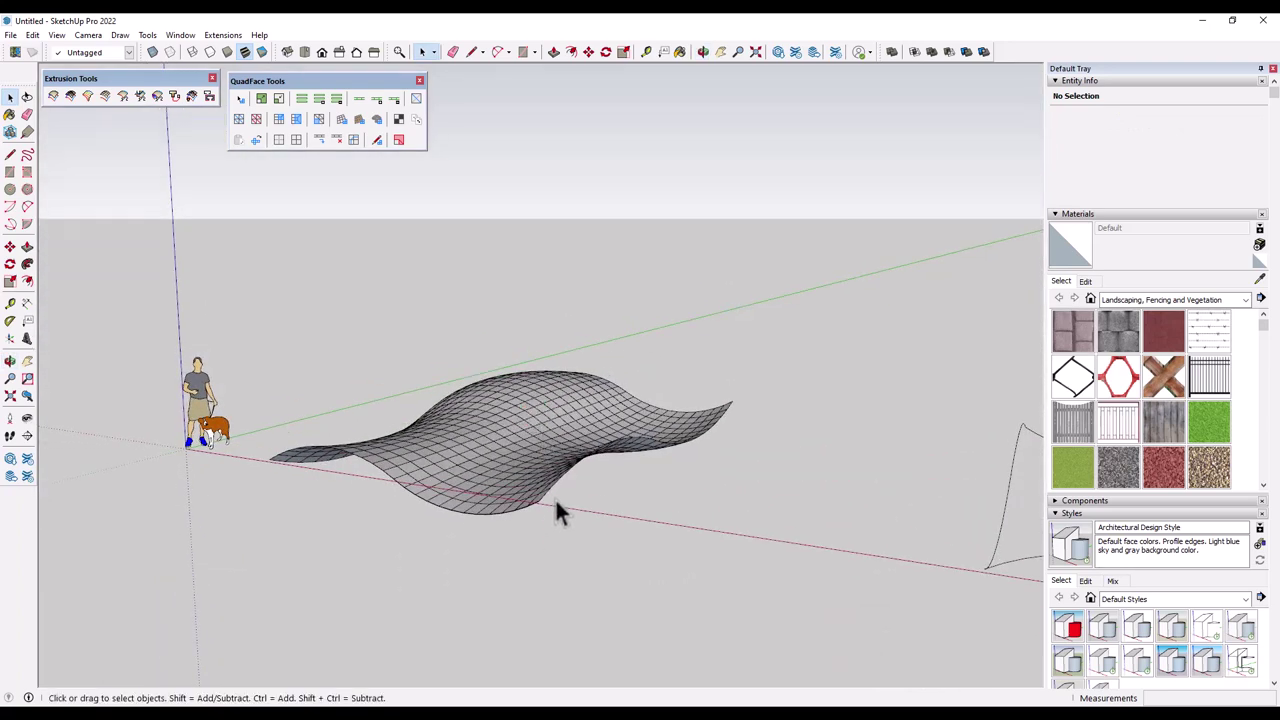
Pan, zoom and orbit to frame the three loose curves beside the surface, briefly inspecting the upper curve
scroll(300, 450, down, 3)
middle_drag(349, 404, 887, 490)
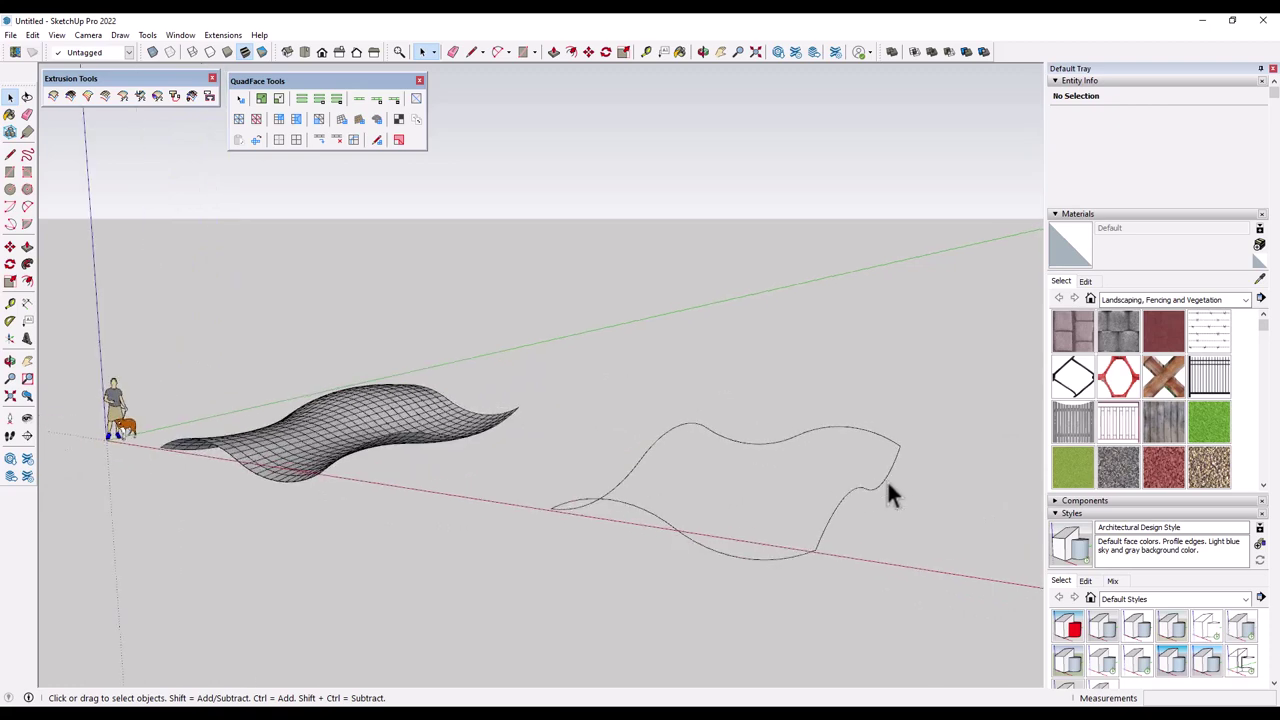
click(821, 430)
click(998, 511)
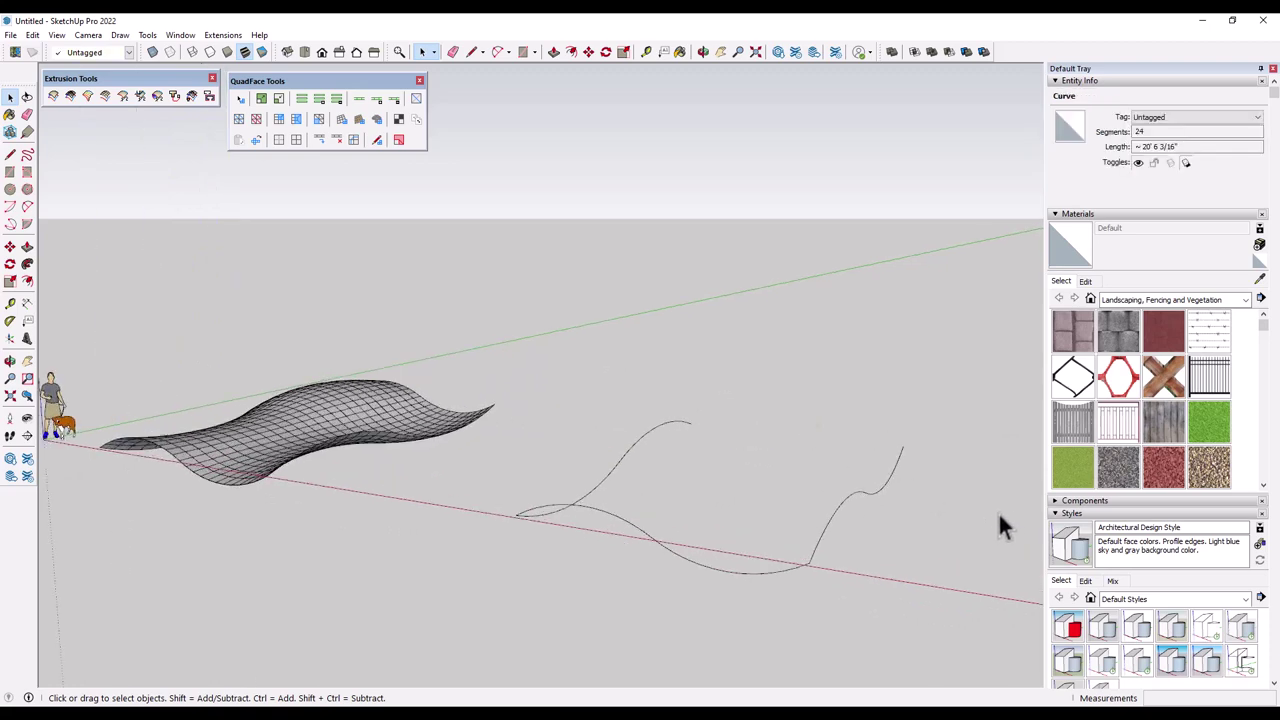
scroll(998, 511, up, 2)
mouse_move(709, 529)
middle_down()
mouse_move(694, 634)
mouse_move(705, 535)
mouse_move(722, 545)
middle_up()
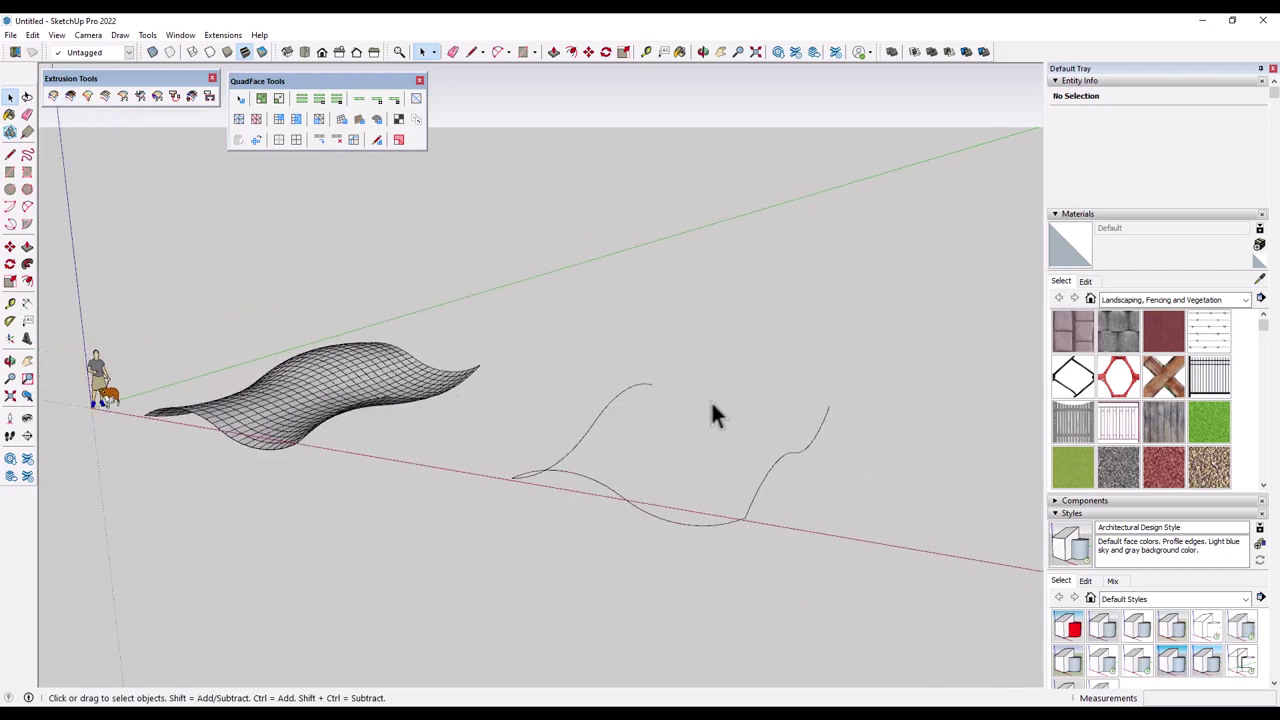
scroll(256, 424, up, 2)
scroll(311, 406, up, 2)
middle_drag(311, 406, 358, 497)
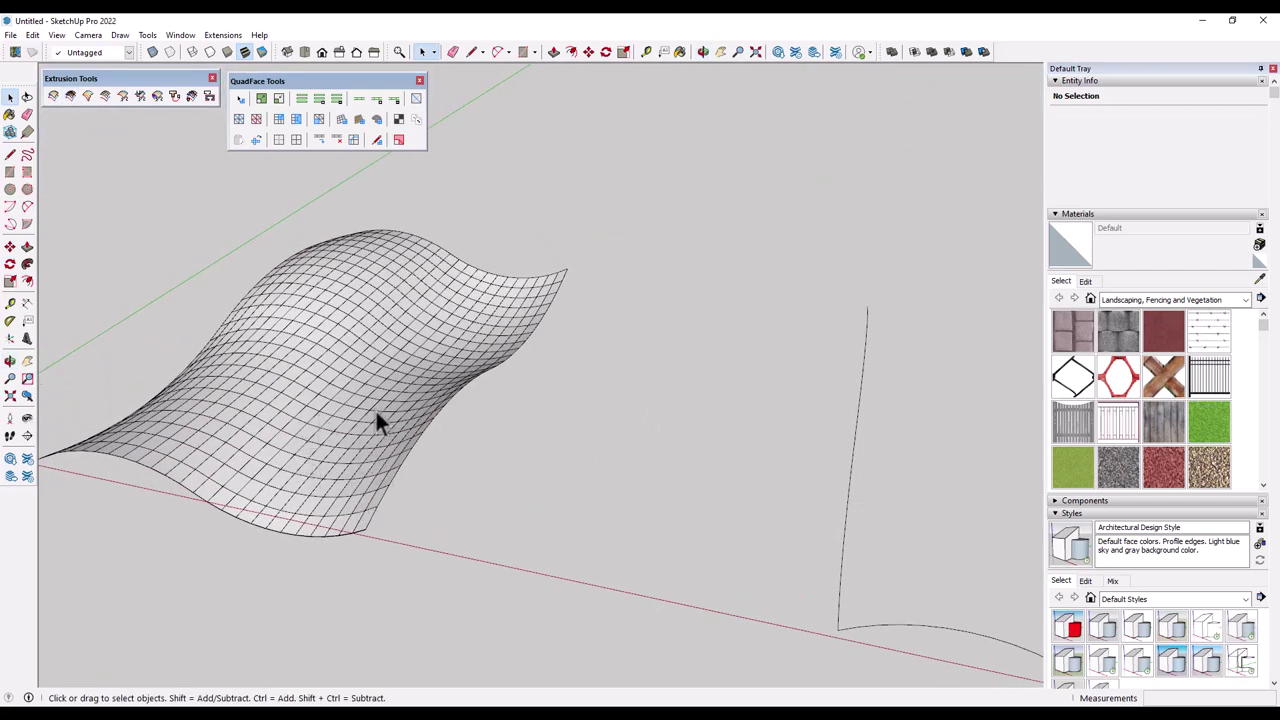
scroll(505, 360, down, 3)
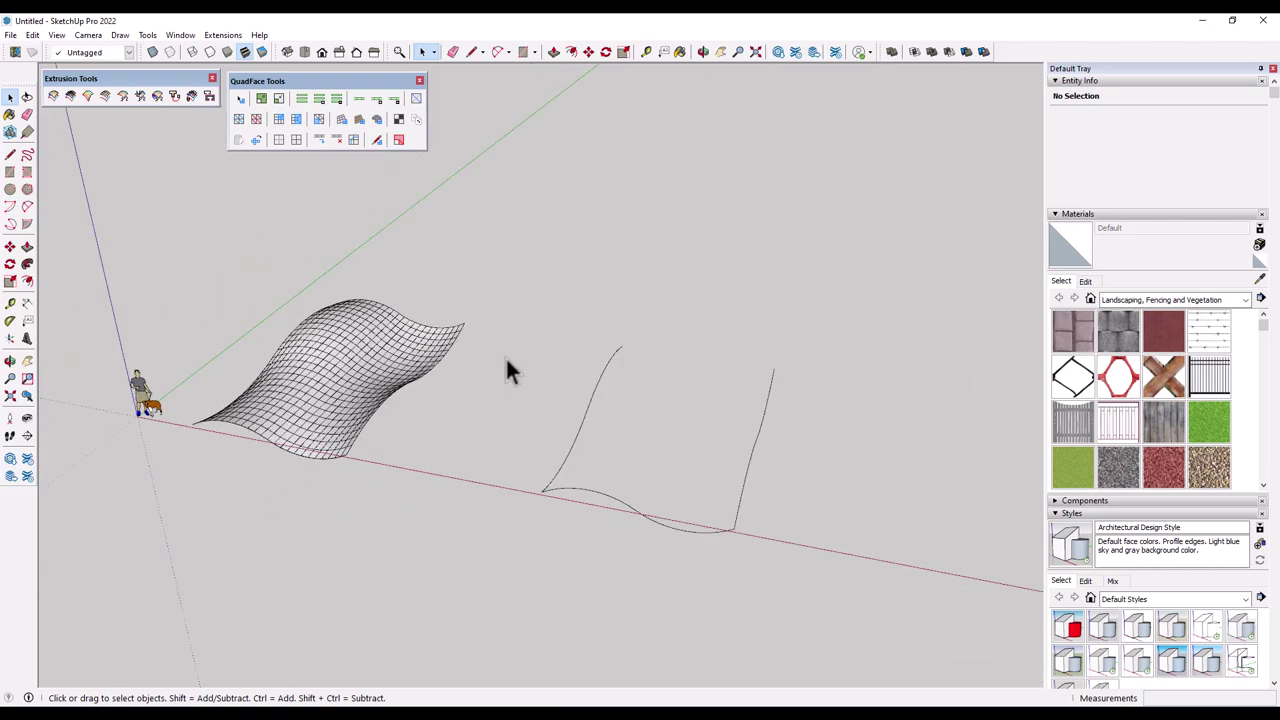
middle_drag(509, 366, 760, 466)
scroll(705, 520, up, 3)
scroll(712, 480, up, 1)
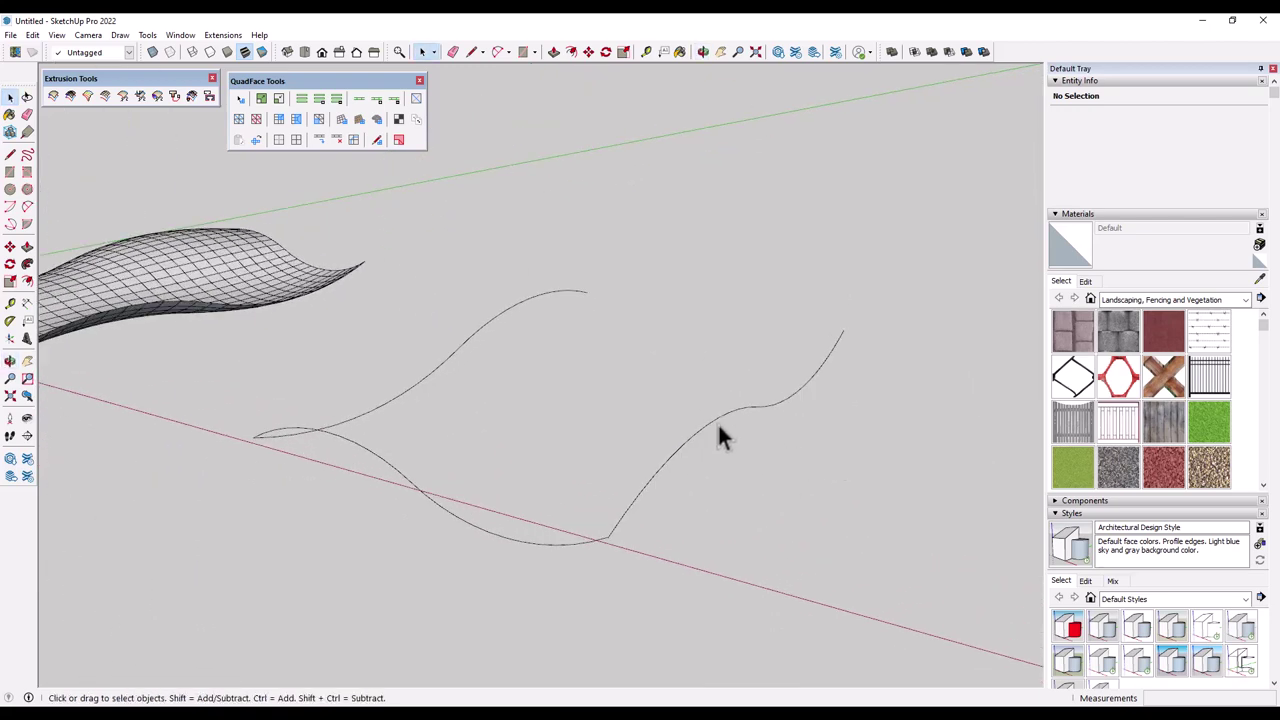
Run Extrude Edges by Rails to Lattice on the lower, right and upper curves
click(70, 97)
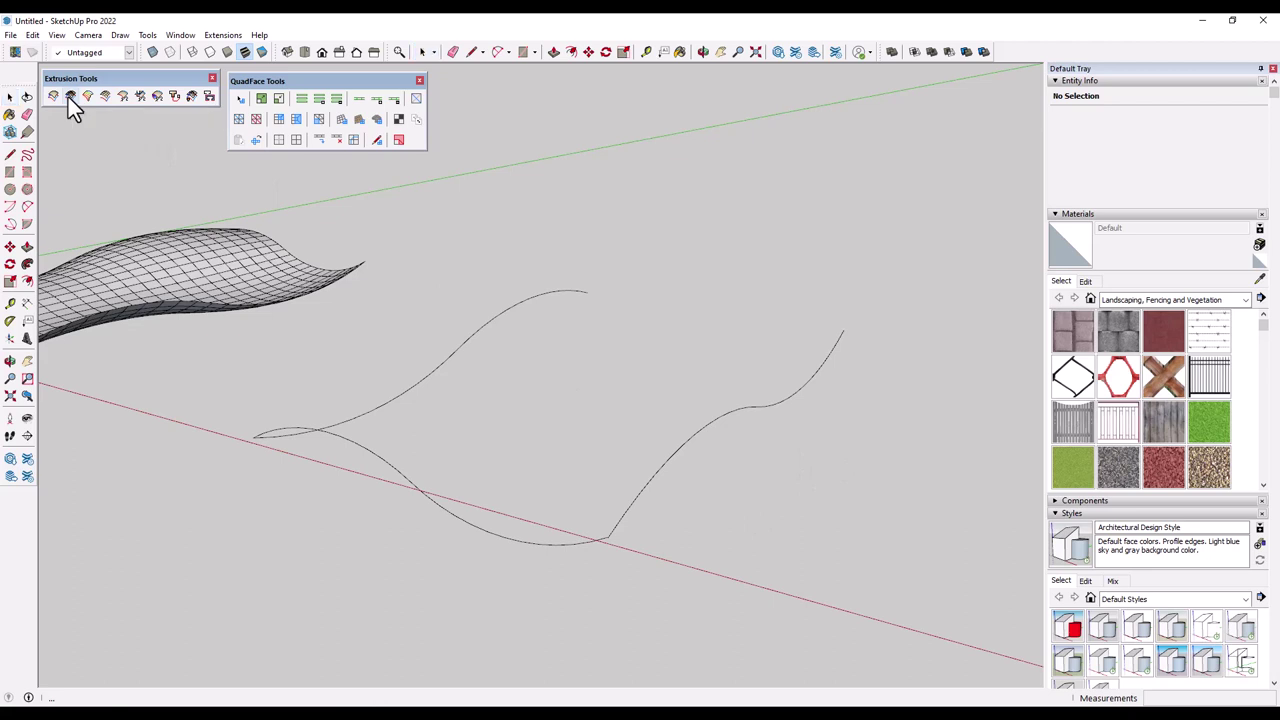
click(381, 458)
click(674, 457)
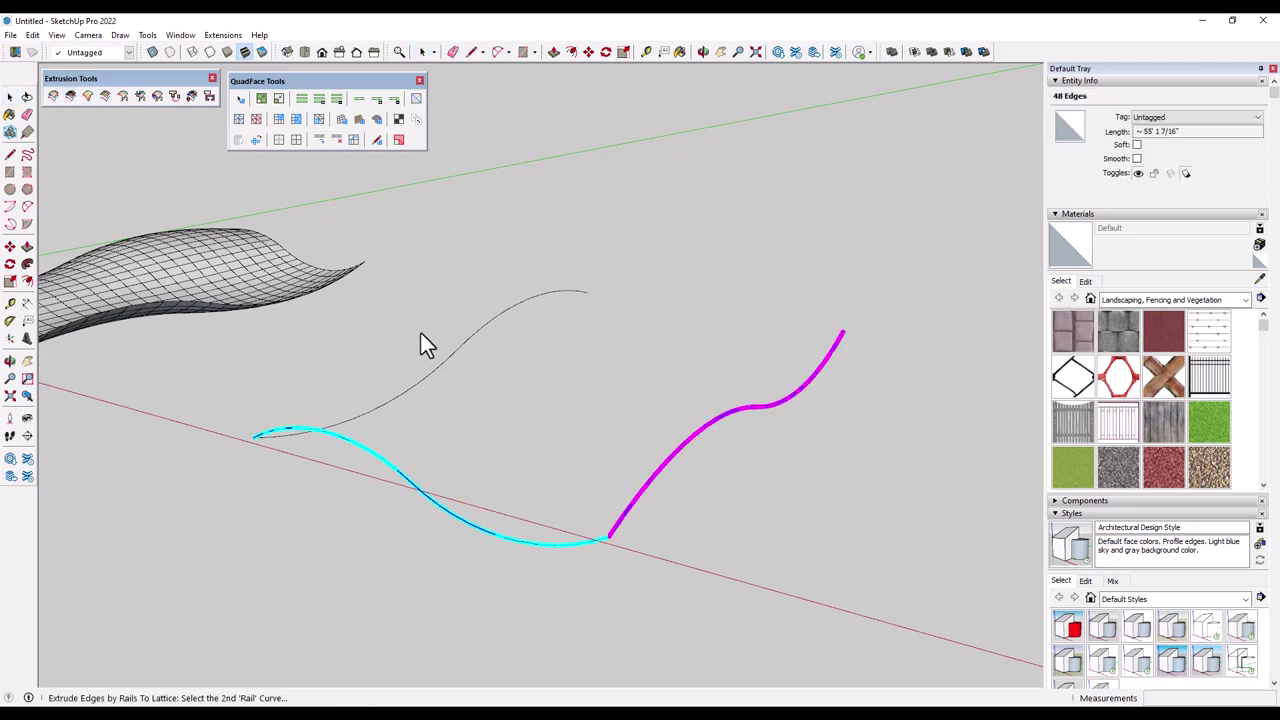
click(476, 334)
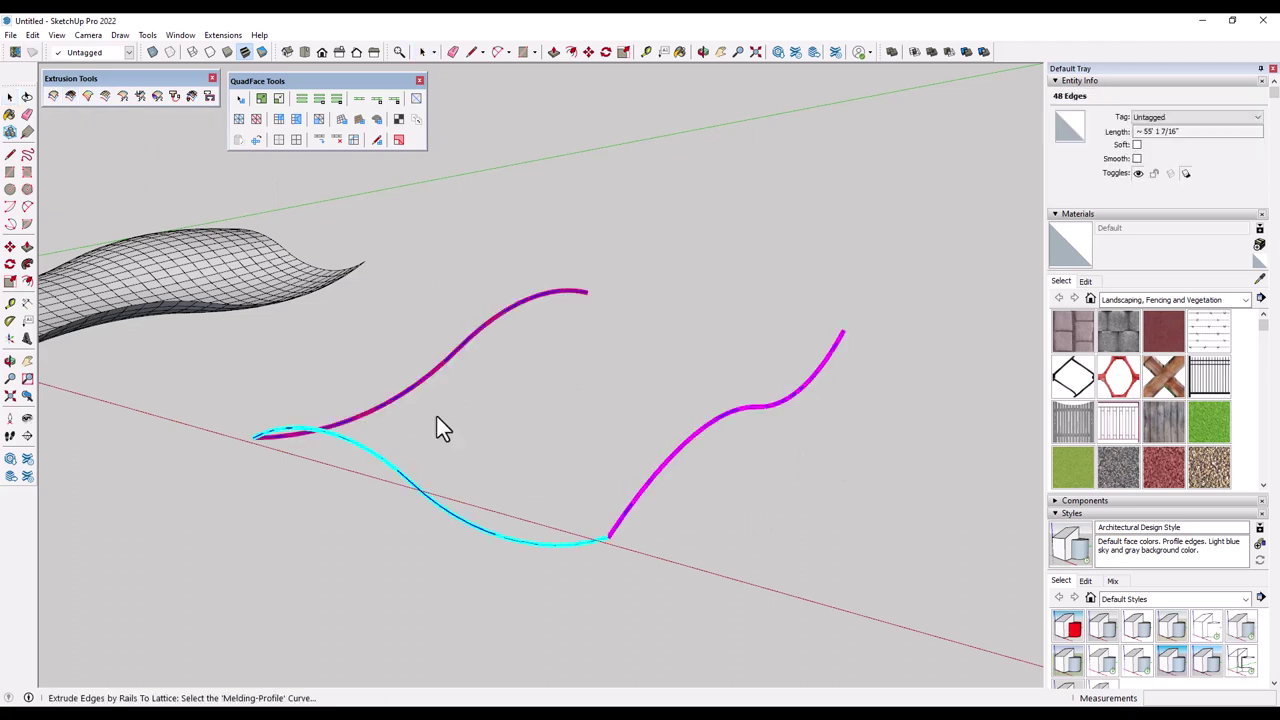
click(394, 468)
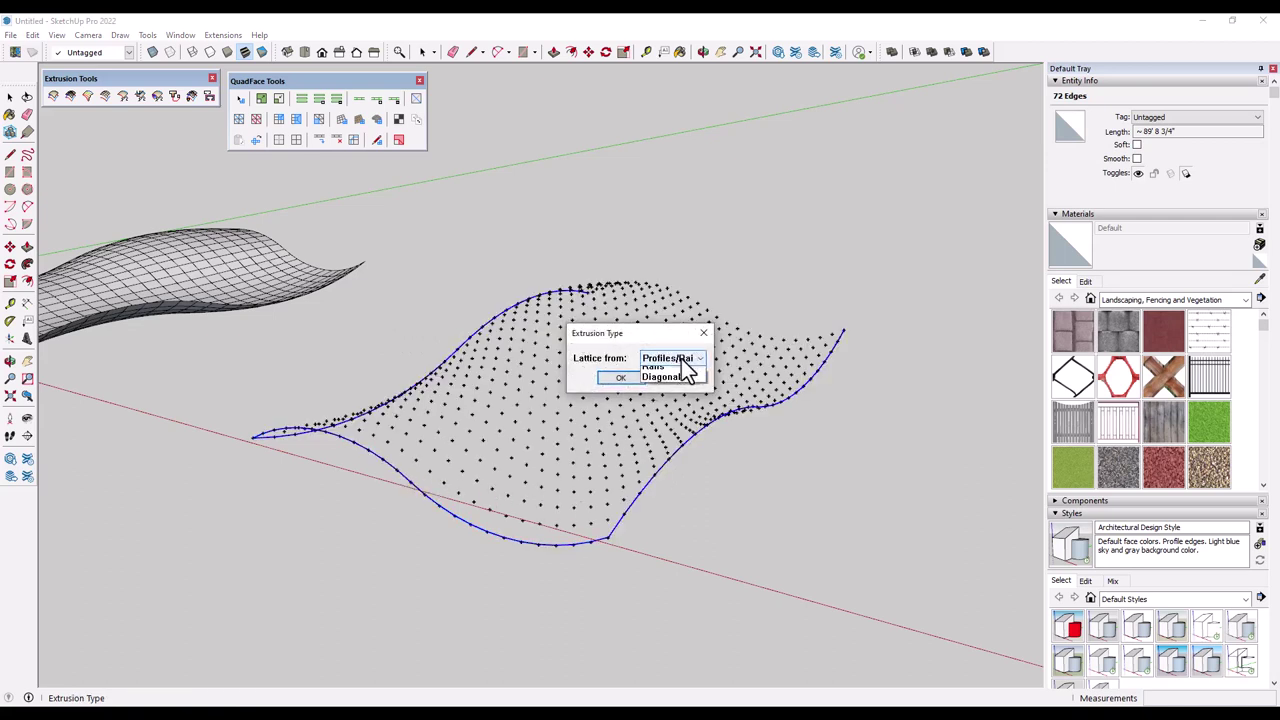
Choose Profiles/Rails as the lattice source and 3D as the lattice type
click(686, 362)
click(661, 380)
click(621, 378)
click(673, 359)
click(664, 381)
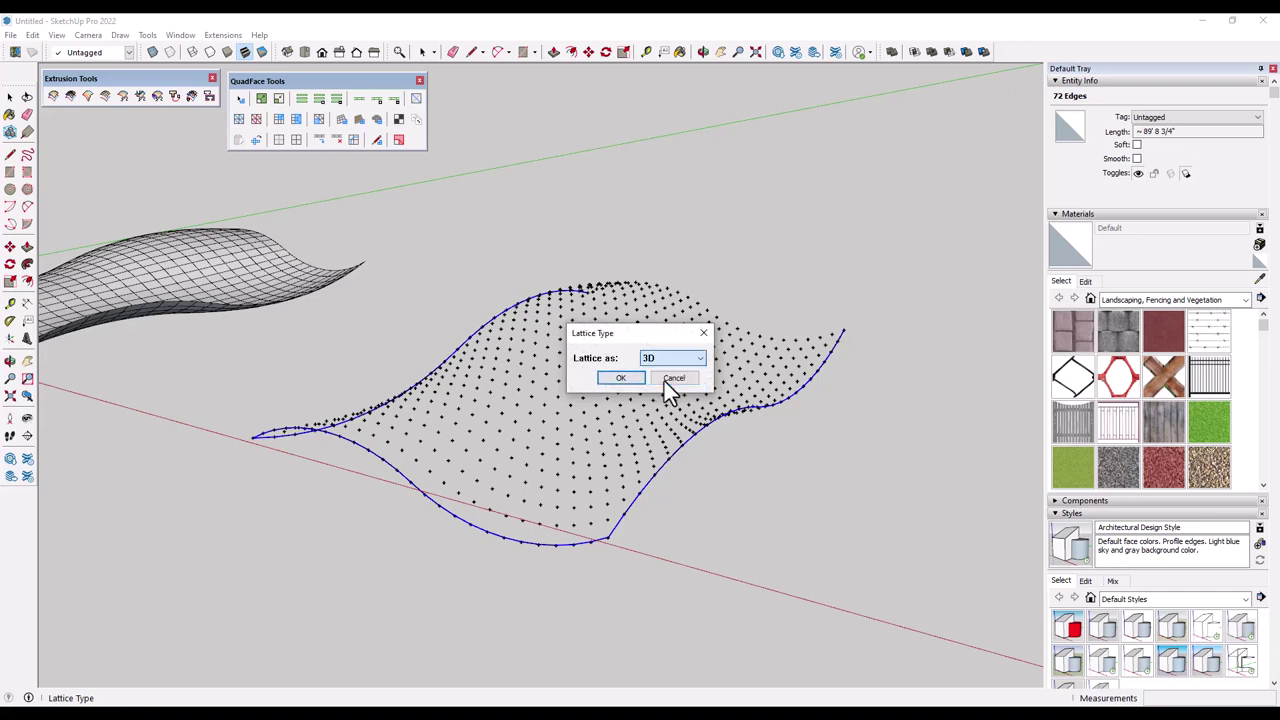
click(609, 378)
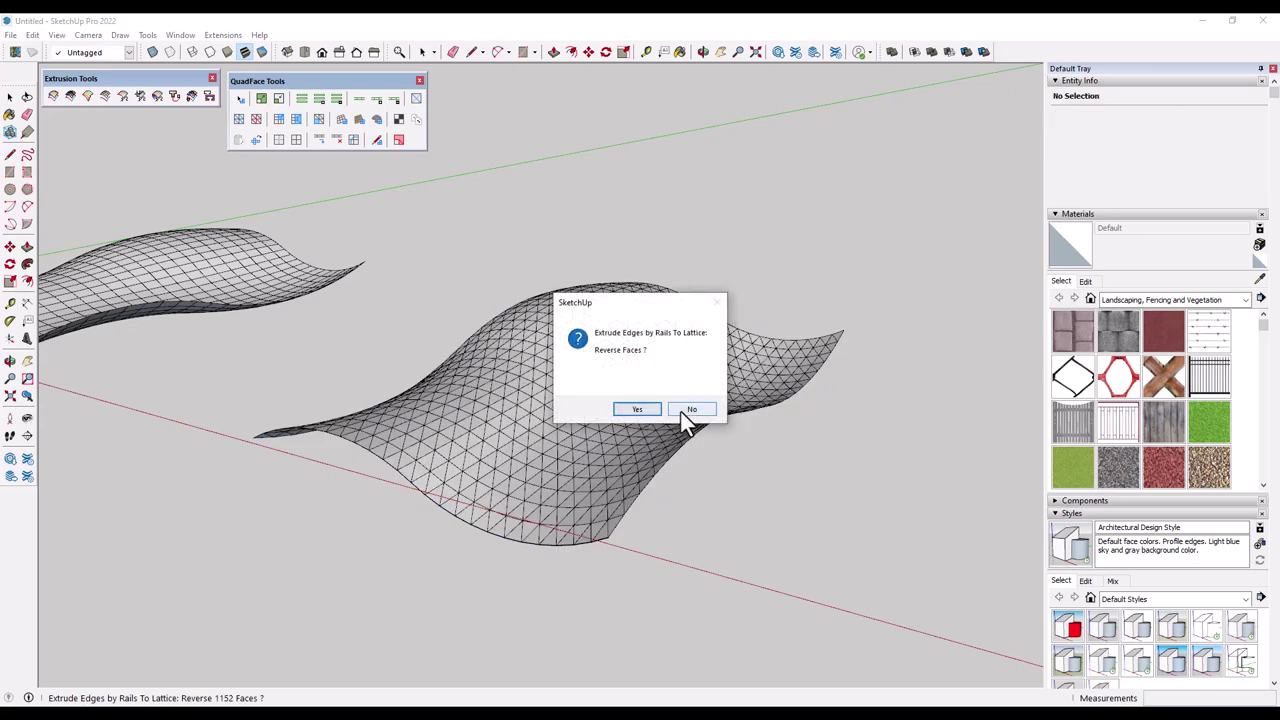
Decline reversing faces and give the lattice Glass panes, <Default> material and width 1
click(691, 410)
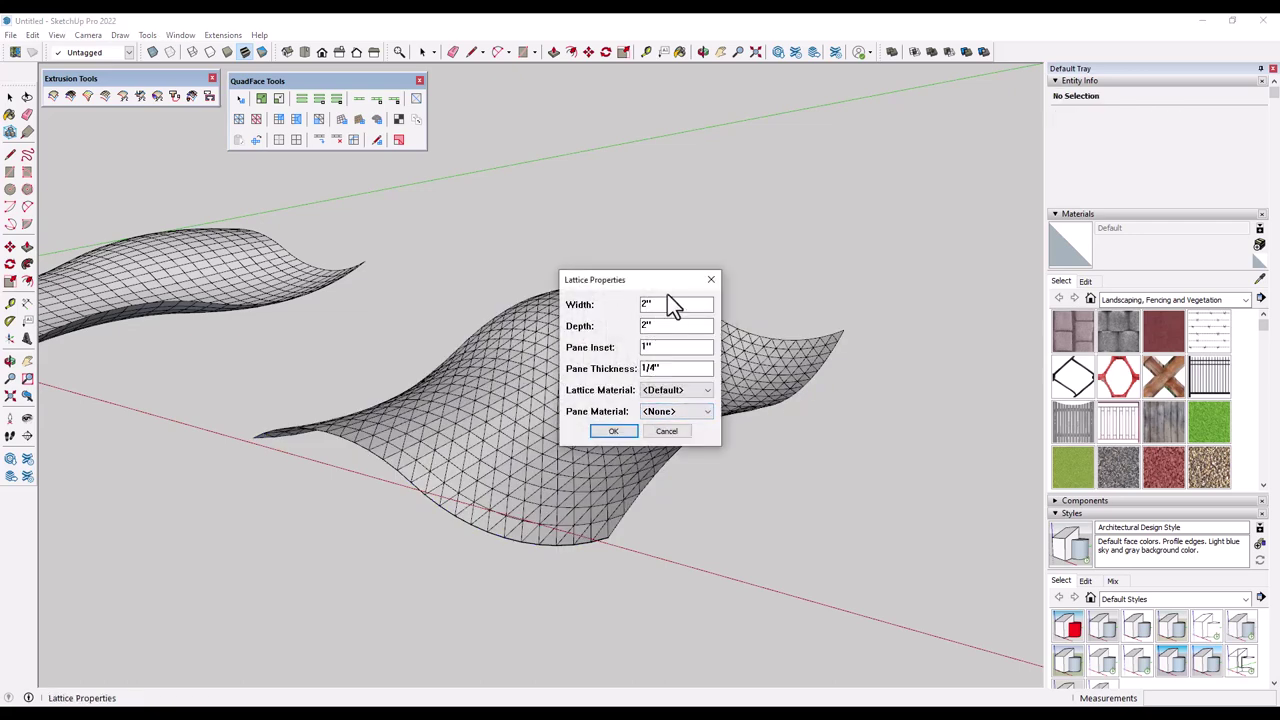
click(664, 391)
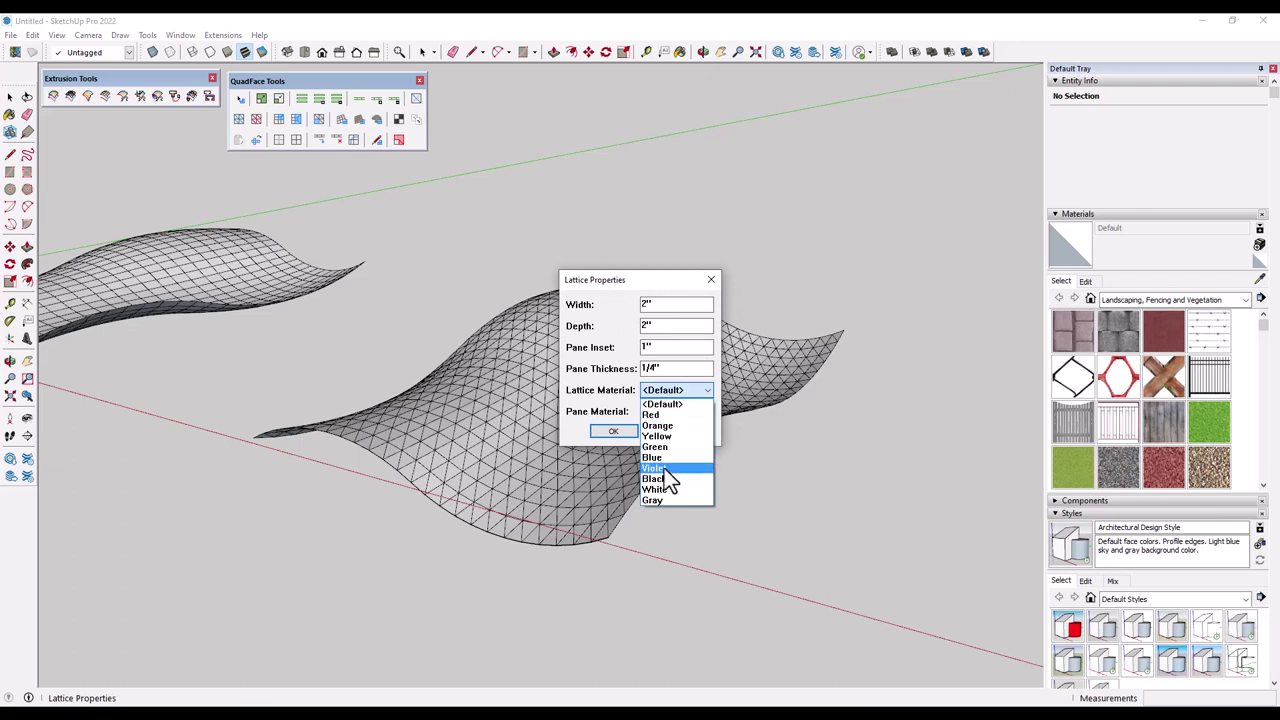
click(662, 391)
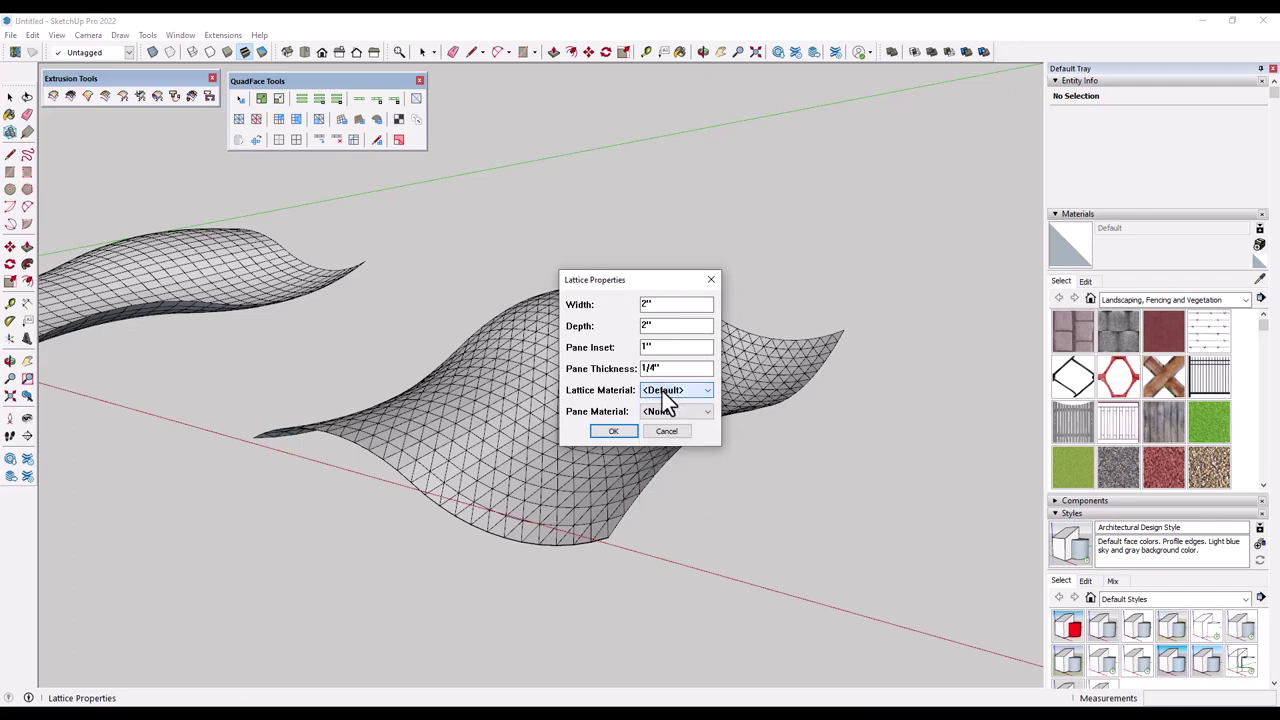
click(658, 414)
click(653, 447)
drag(651, 304, 614, 304)
text(1)
click(613, 430)
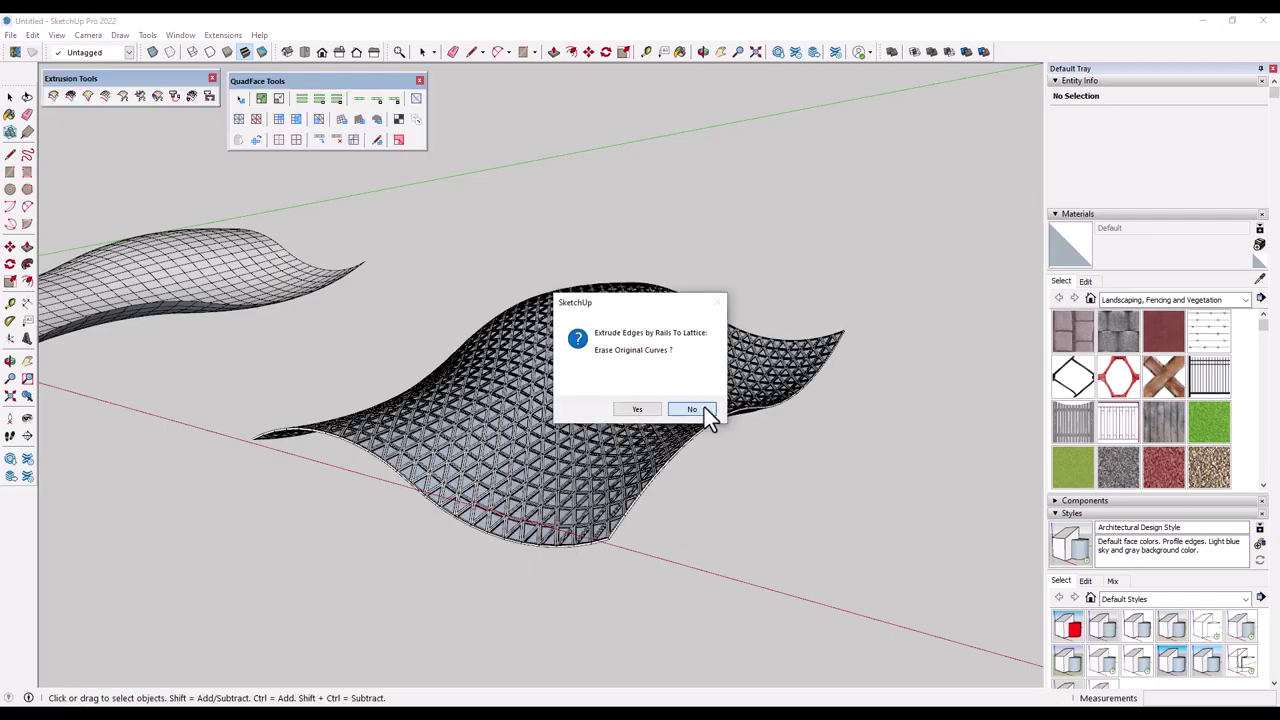
Keep the original curves and orbit to inspect the thickened lattice from below and the side
click(692, 407)
middle_drag(666, 400, 646, 371)
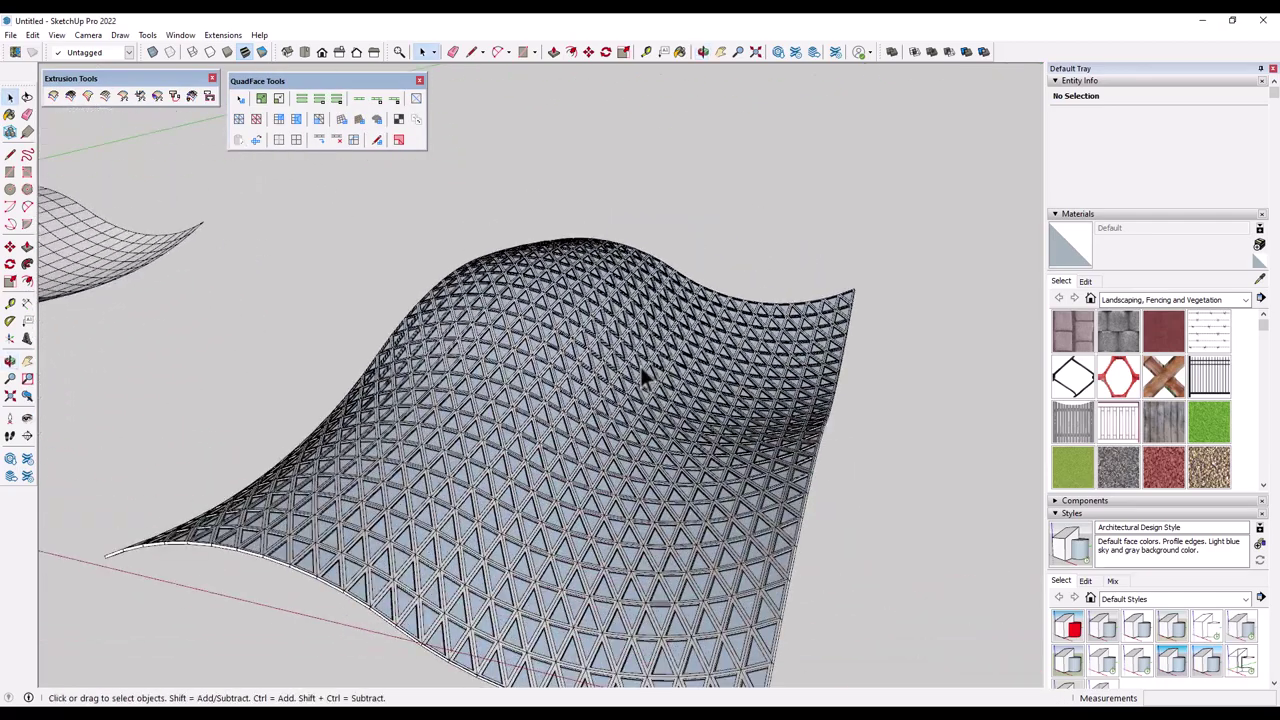
scroll(646, 371, up, 8)
mouse_move(558, 543)
middle_down()
mouse_move(565, 348)
mouse_move(591, 300)
mouse_move(600, 455)
mouse_move(566, 531)
middle_up()
scroll(574, 343, down, 8)
scroll(468, 426, up, 3)
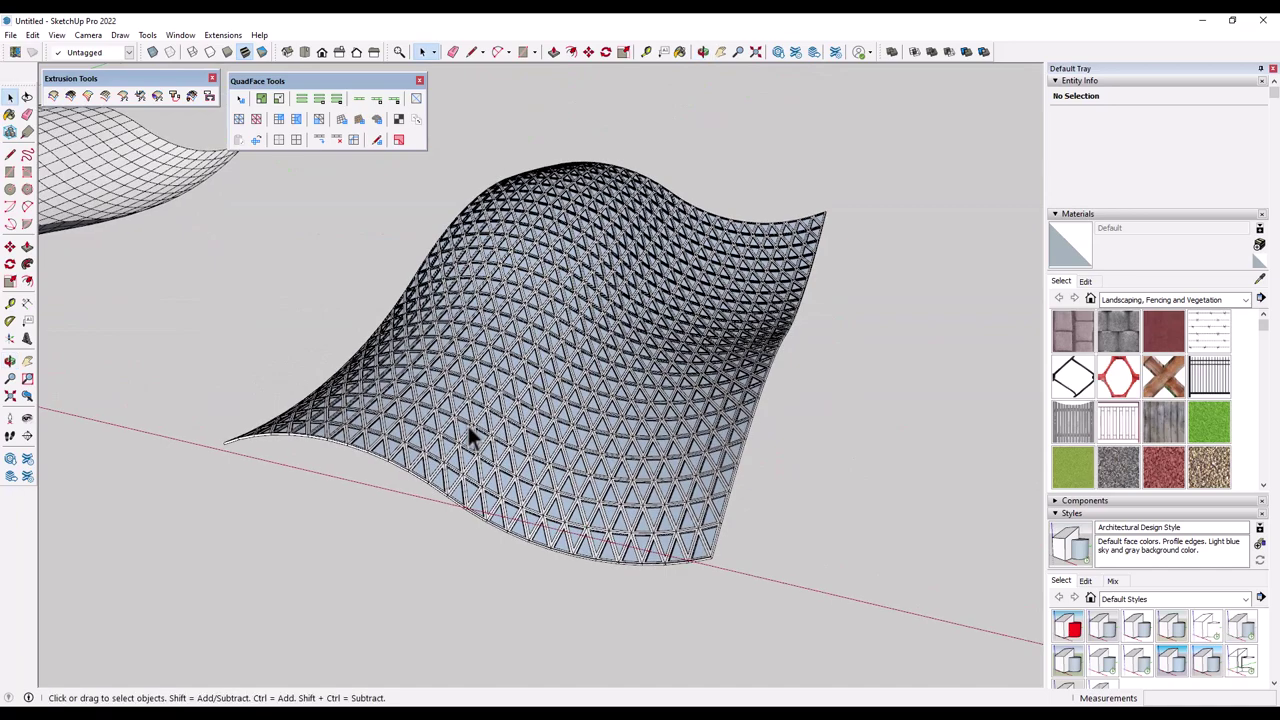
scroll(706, 403, down, 4)
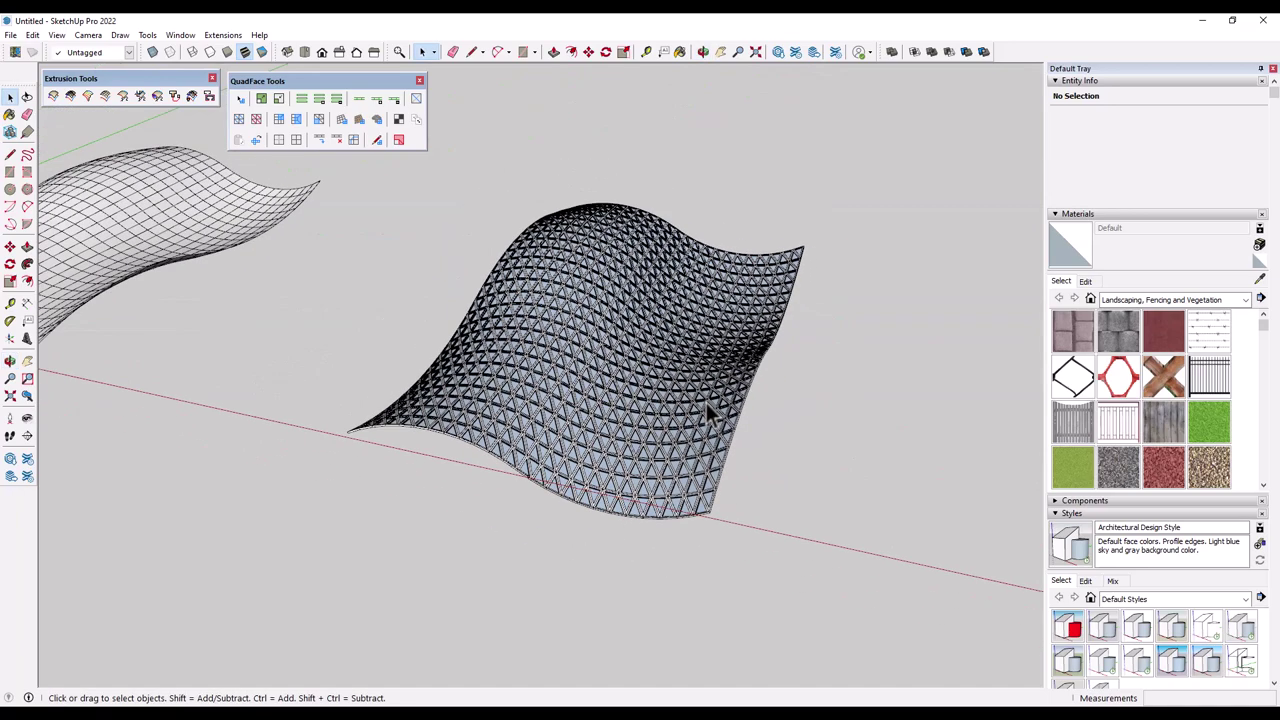
middle_drag(706, 403, 620, 379)
Copy the first wavy mesh group to the right of the lattice
scroll(620, 379, down, 2)
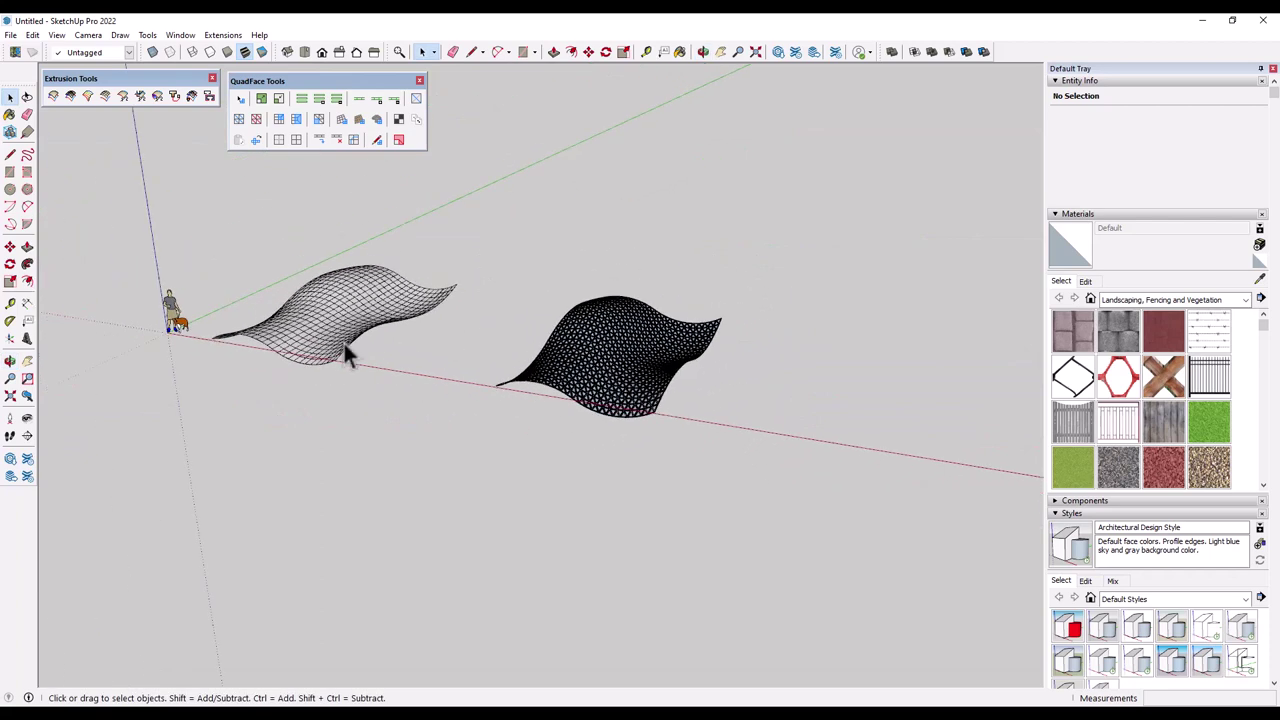
click(330, 318)
key(m)
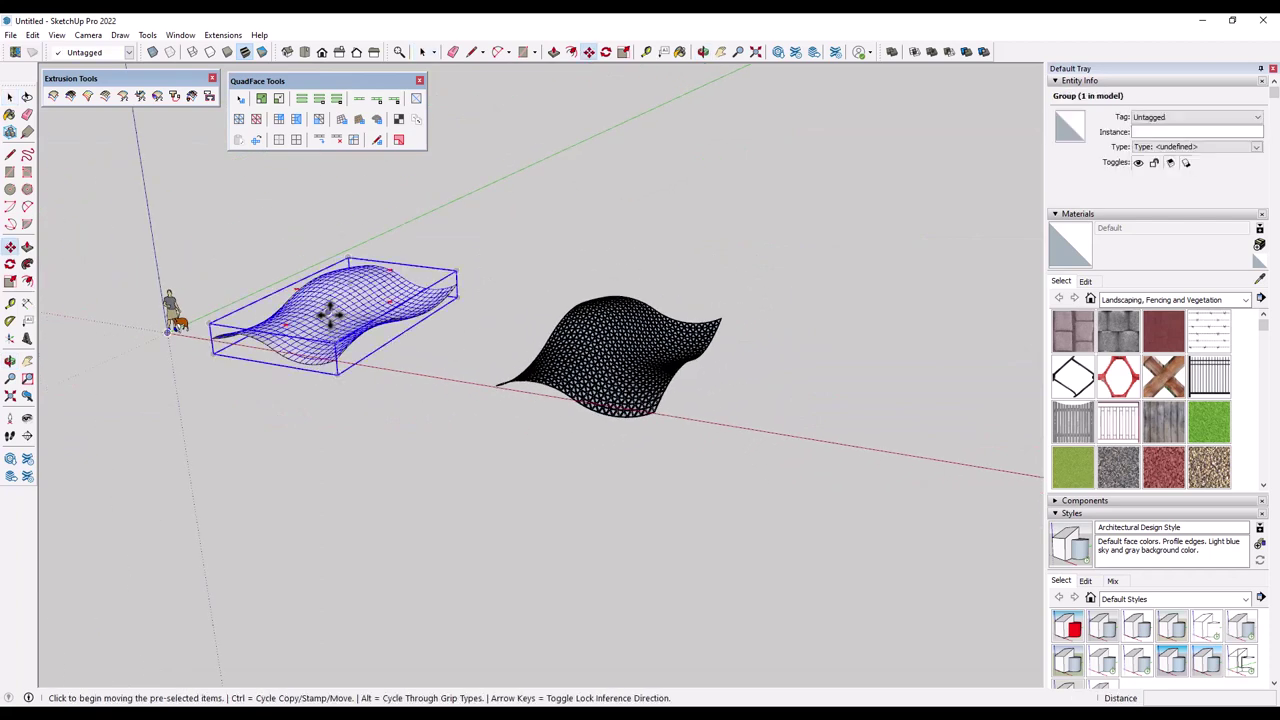
key(ctrl)
click(338, 317)
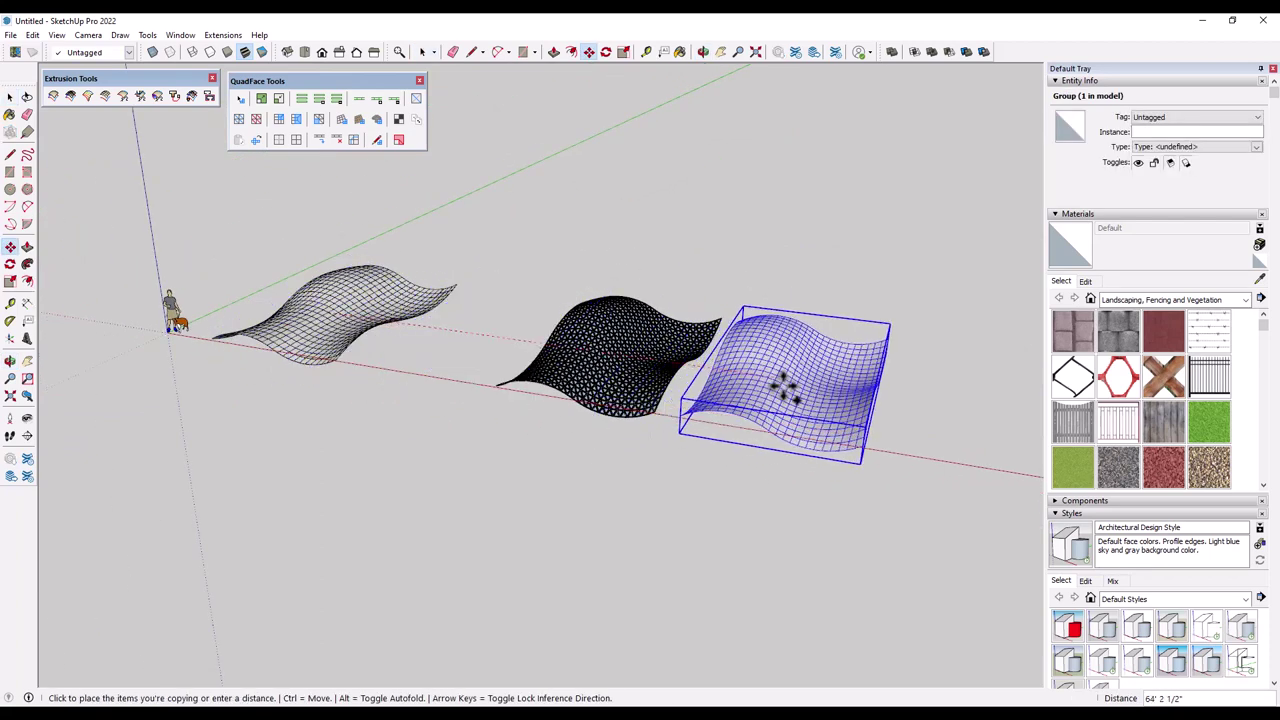
click(874, 368)
Orbit to look down on the copied surface and move the tool palette aside
scroll(1009, 366, down, 2)
scroll(906, 406, up, 5)
middle_drag(906, 406, 737, 411)
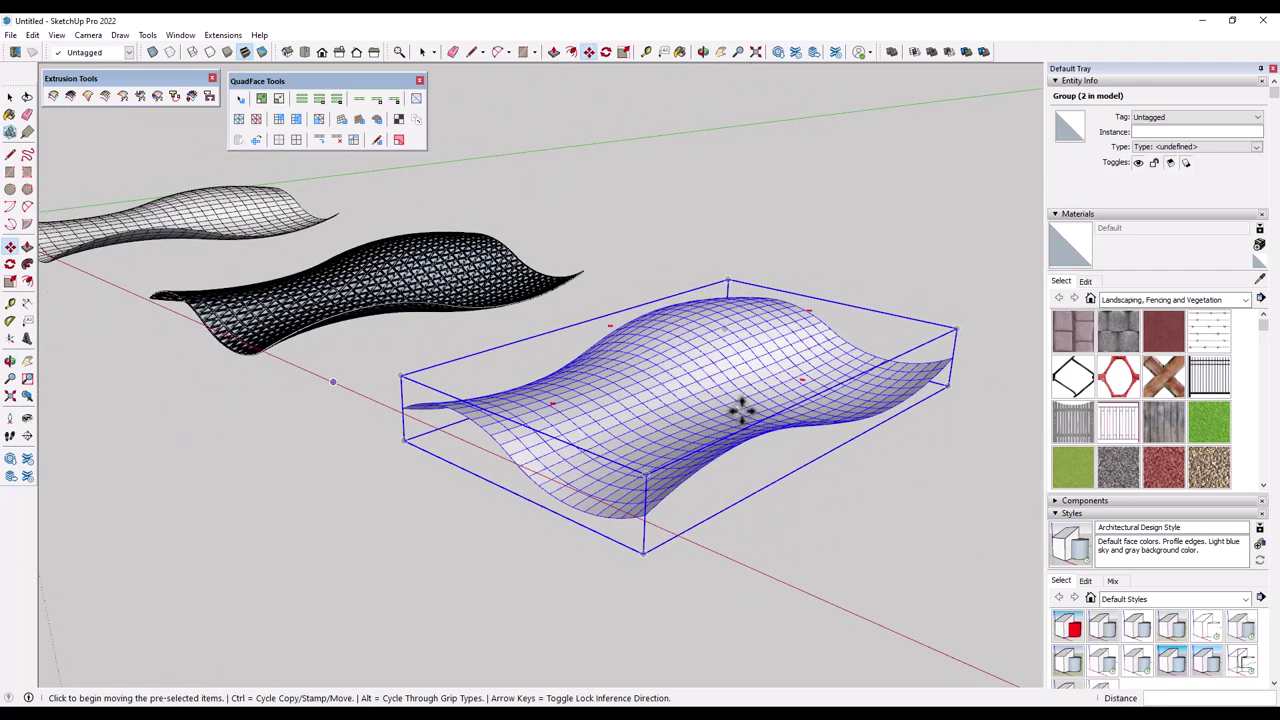
middle_drag(786, 366, 830, 390)
key(space)
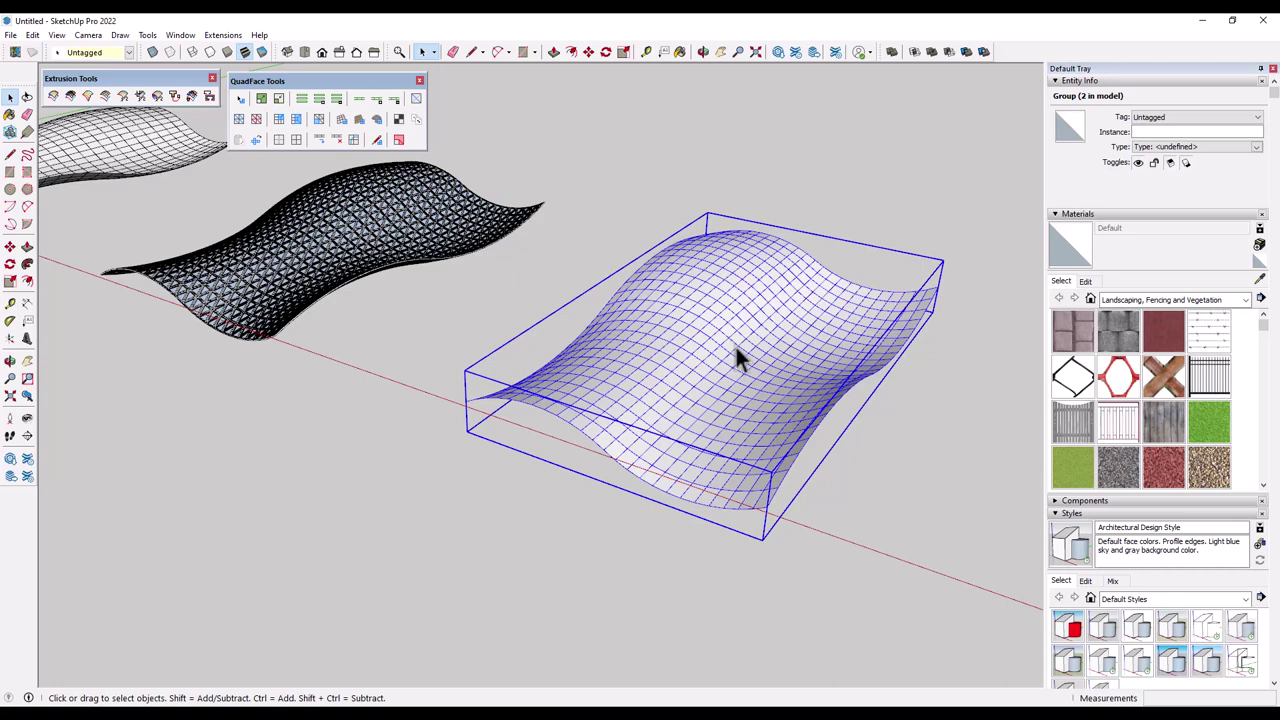
middle_drag(752, 374, 675, 567)
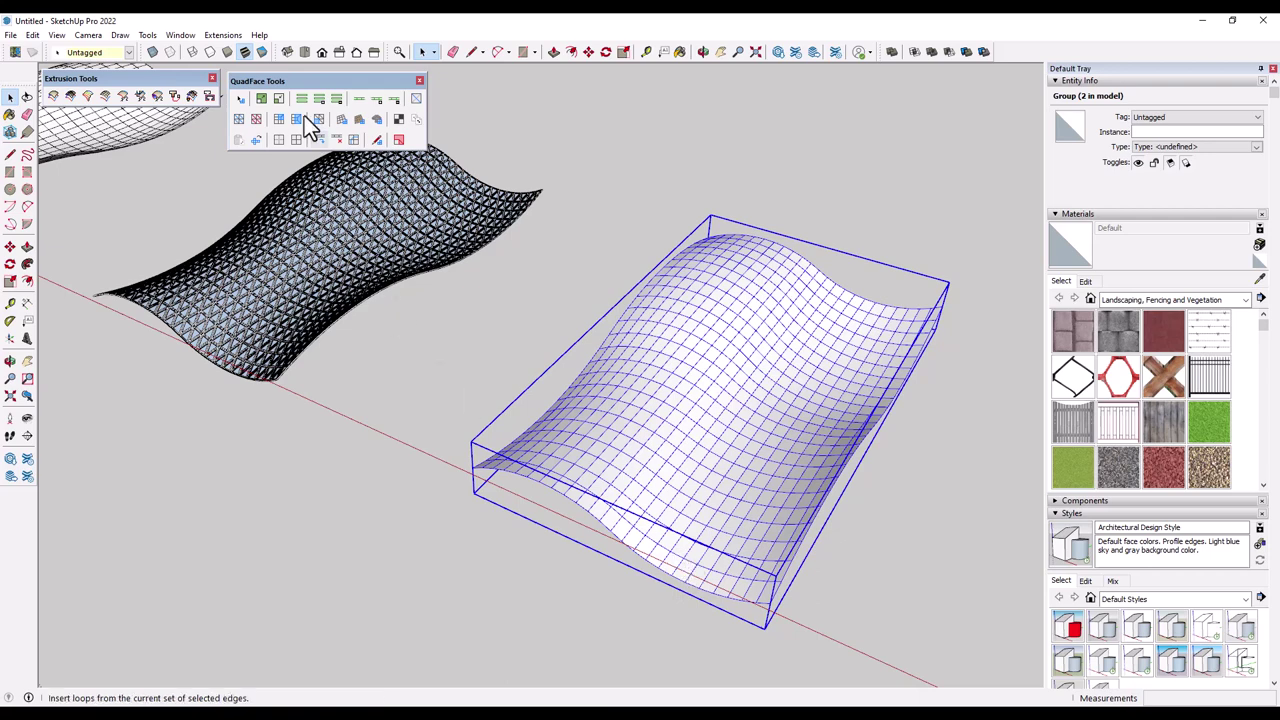
drag(291, 84, 295, 78)
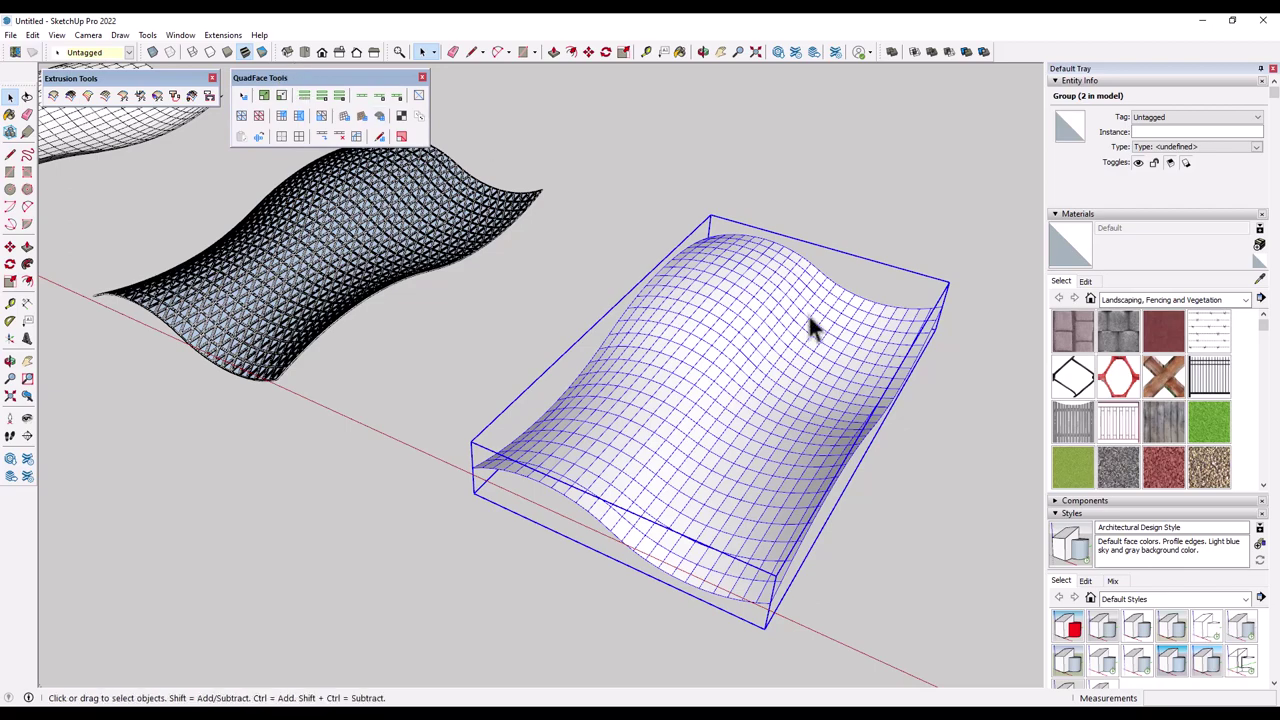
Open the copied surface group for editing and switch to Top view
double_click(788, 450)
middle_drag(799, 438, 711, 402)
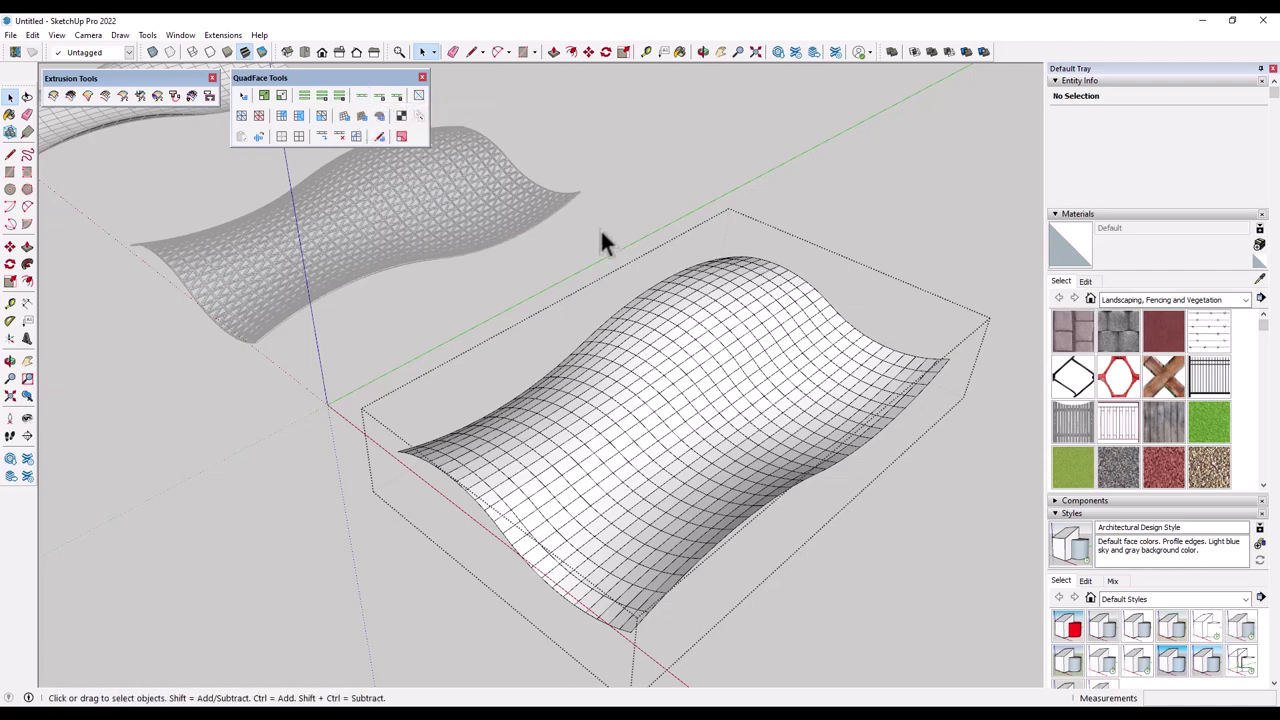
click(302, 51)
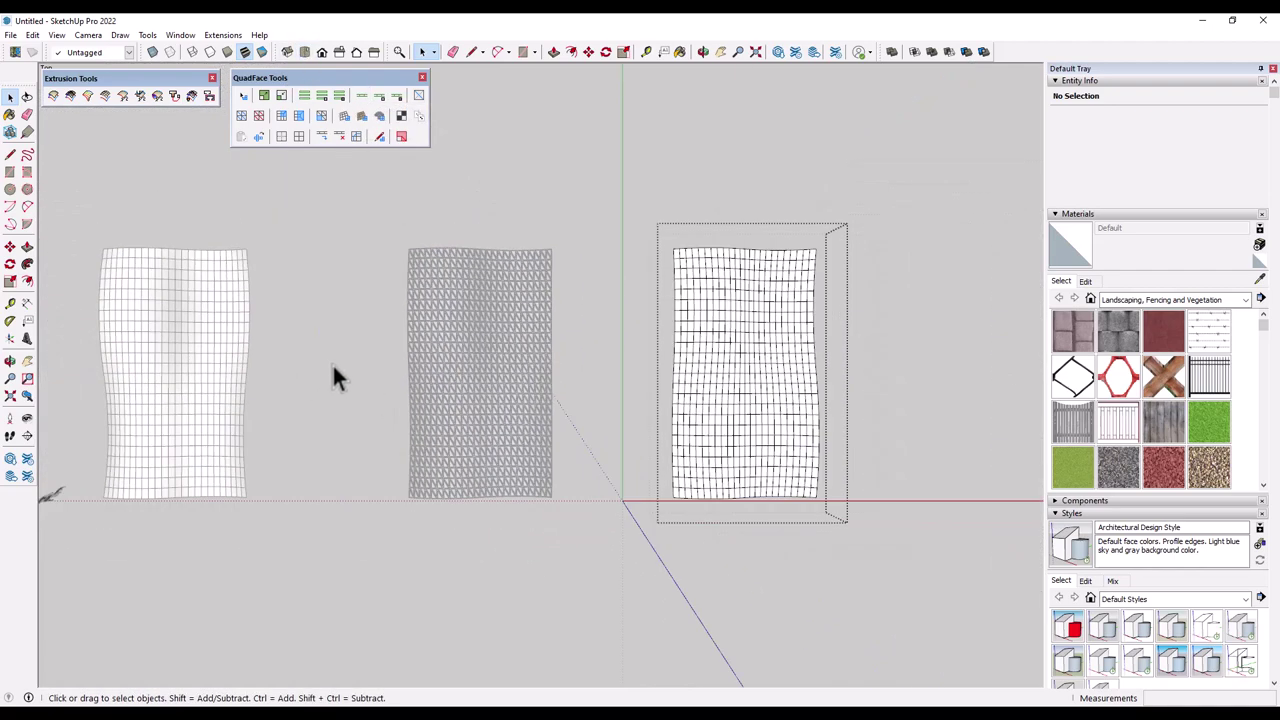
scroll(800, 248, up, 2)
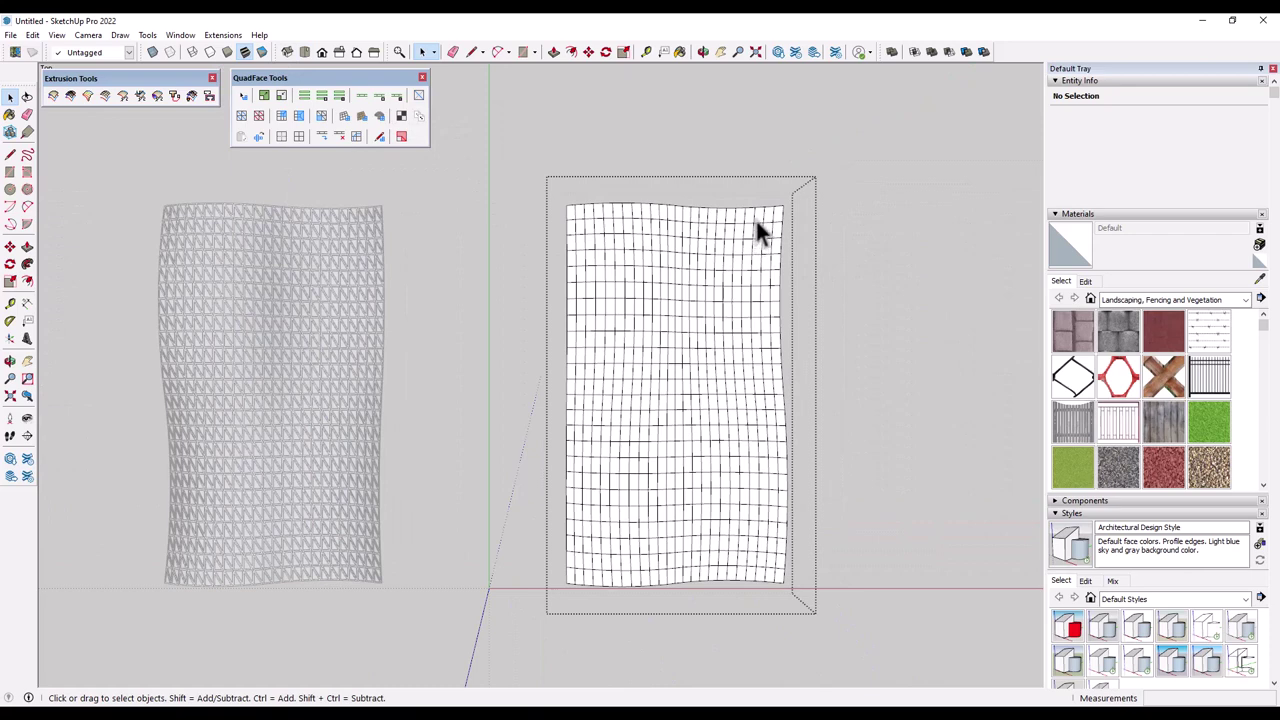
Select a row of edges running along the mesh's right border
click(757, 224)
click(759, 252)
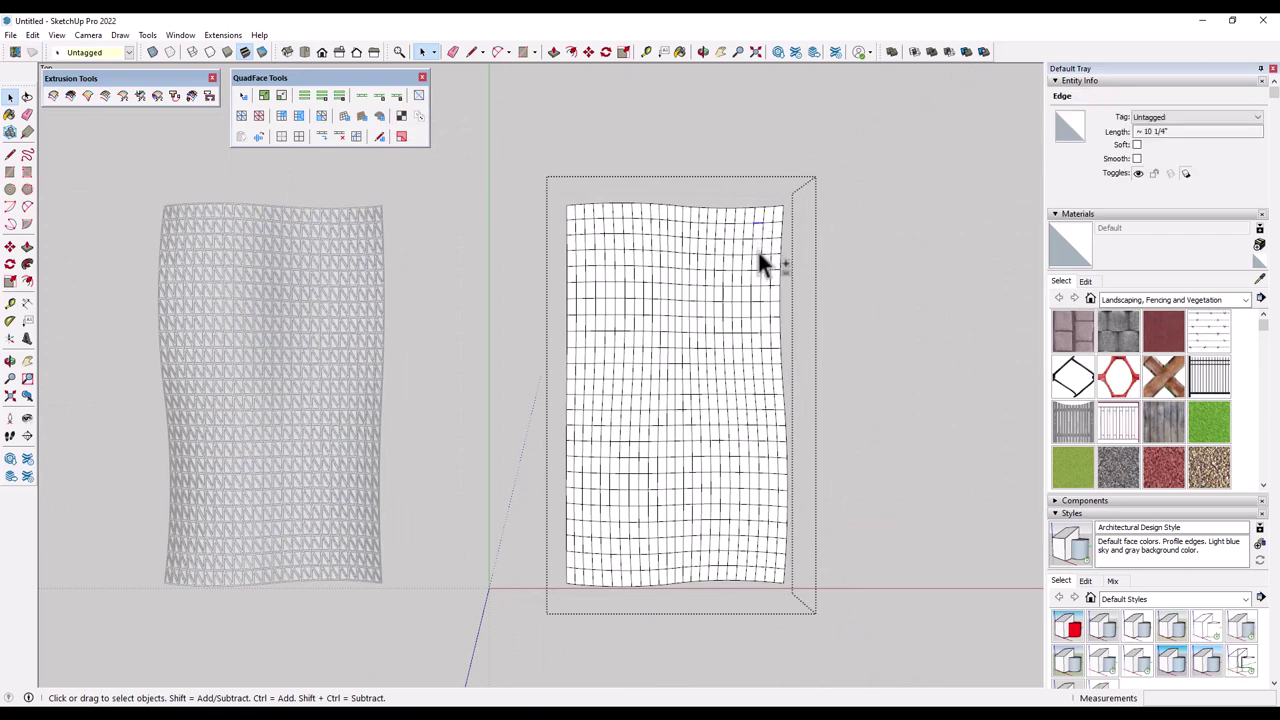
shift+click(756, 286)
shift+click(755, 320)
shift+click(755, 352)
shift+click(758, 377)
shift+click(758, 378)
shift+click(761, 412)
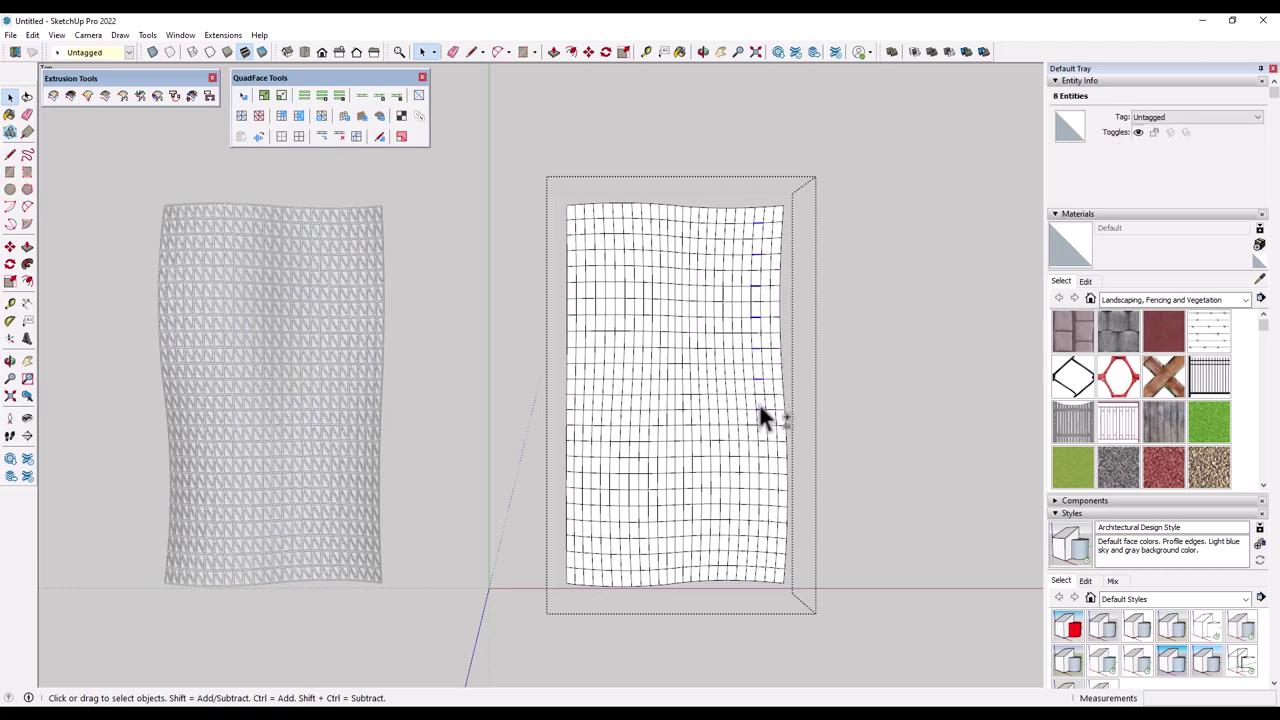
shift+click(763, 441)
shift+click(766, 478)
shift+click(766, 562)
Grow the picked border edges into full loops with QuadFace Tools Select Loop, giving 288 edges
middle_drag(766, 566, 840, 187)
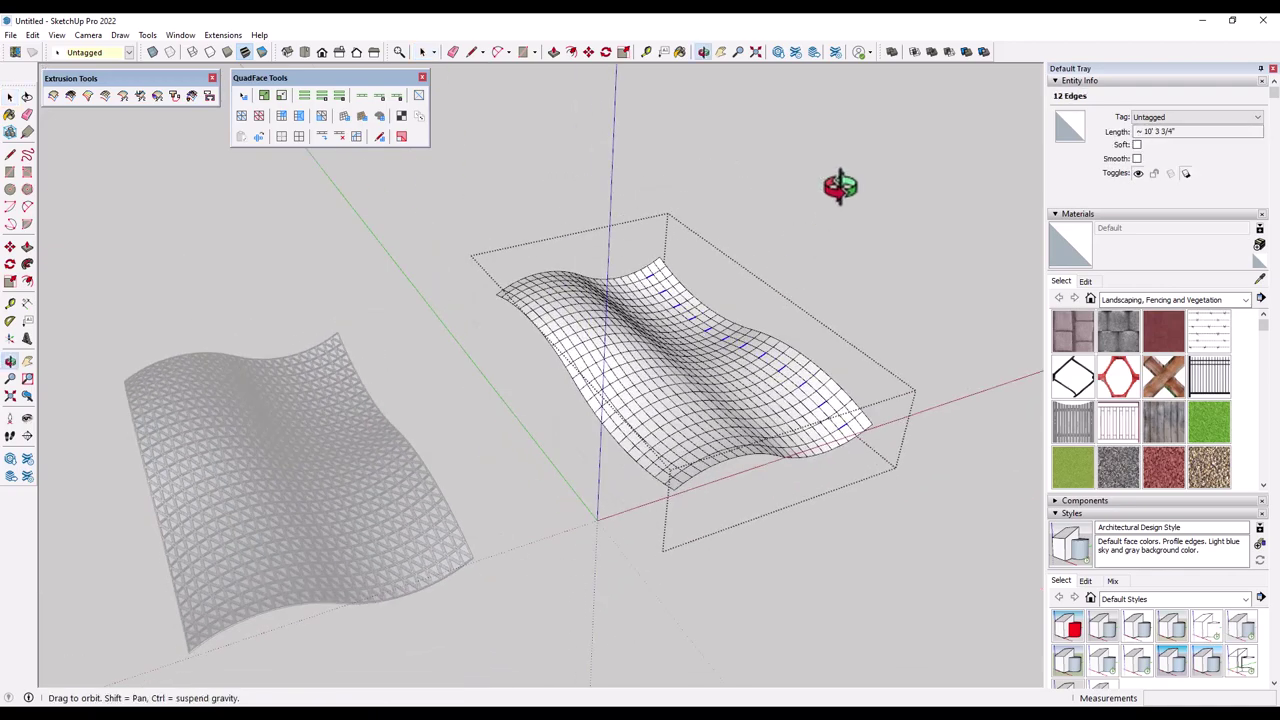
scroll(829, 394, up, 5)
mouse_move(814, 323)
middle_down()
mouse_move(751, 374)
mouse_move(323, 330)
mouse_move(689, 340)
middle_up()
scroll(667, 330, down, 2)
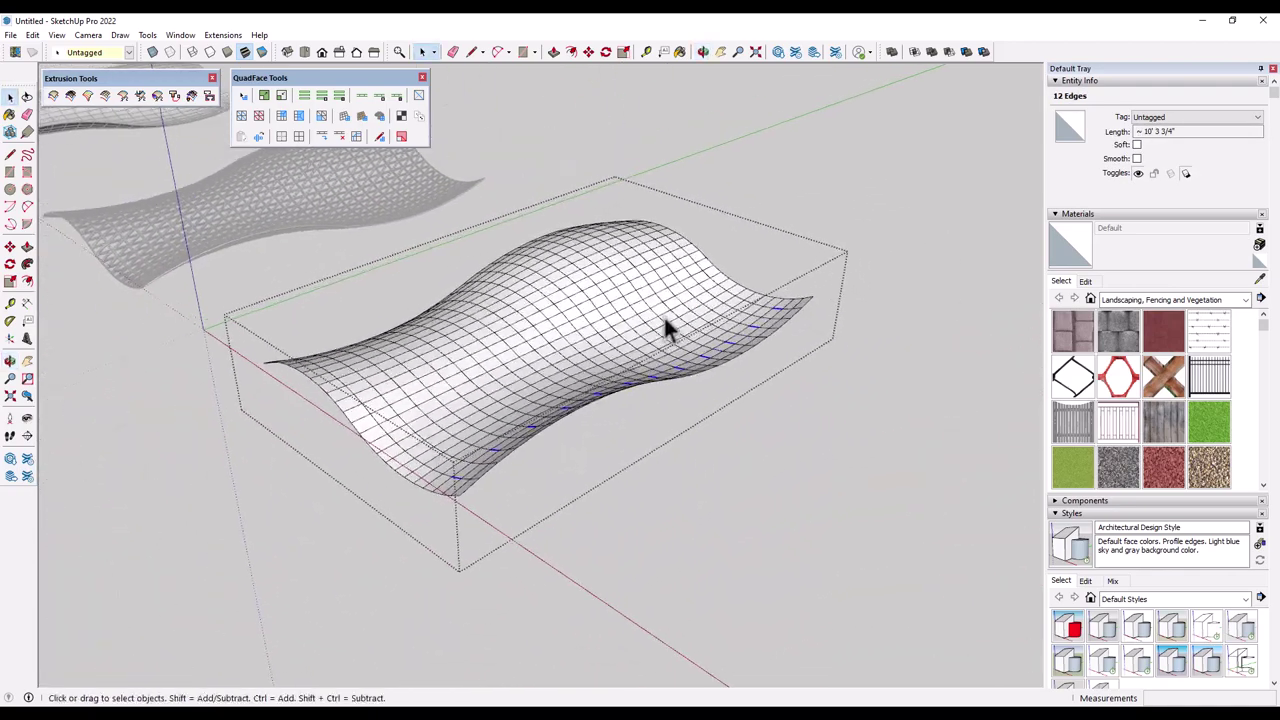
click(360, 98)
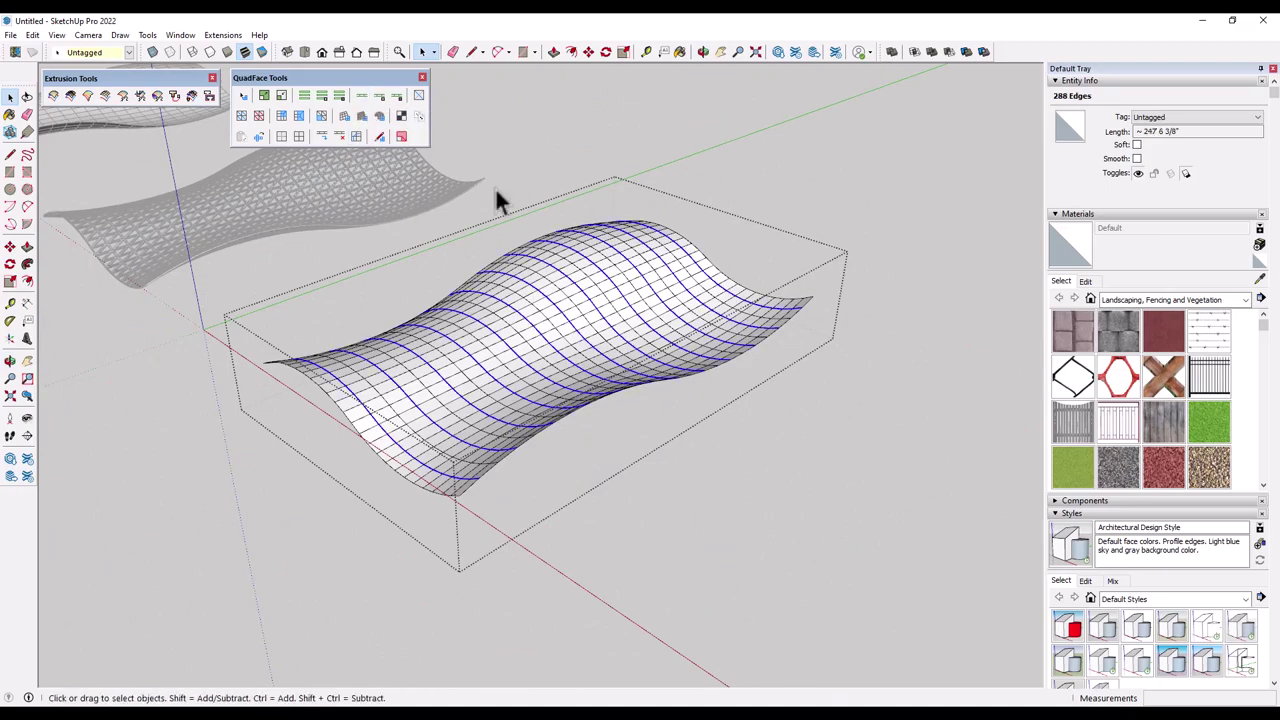
mouse_move(495, 189)
middle_down()
mouse_move(651, 334)
mouse_move(640, 446)
mouse_move(660, 314)
mouse_move(674, 317)
middle_up()
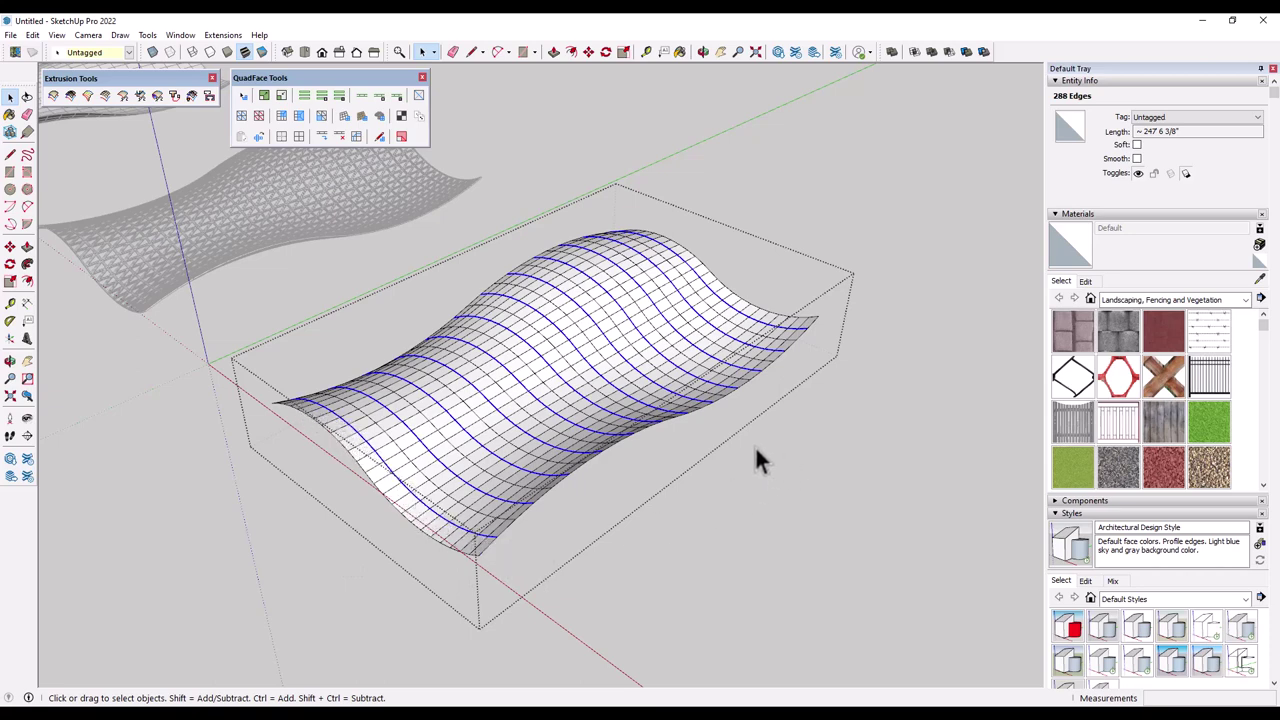
scroll(768, 392, up, 3)
Move the selected edge loops upward into pleated fins, then deselect and orbit to inspect
key(m)
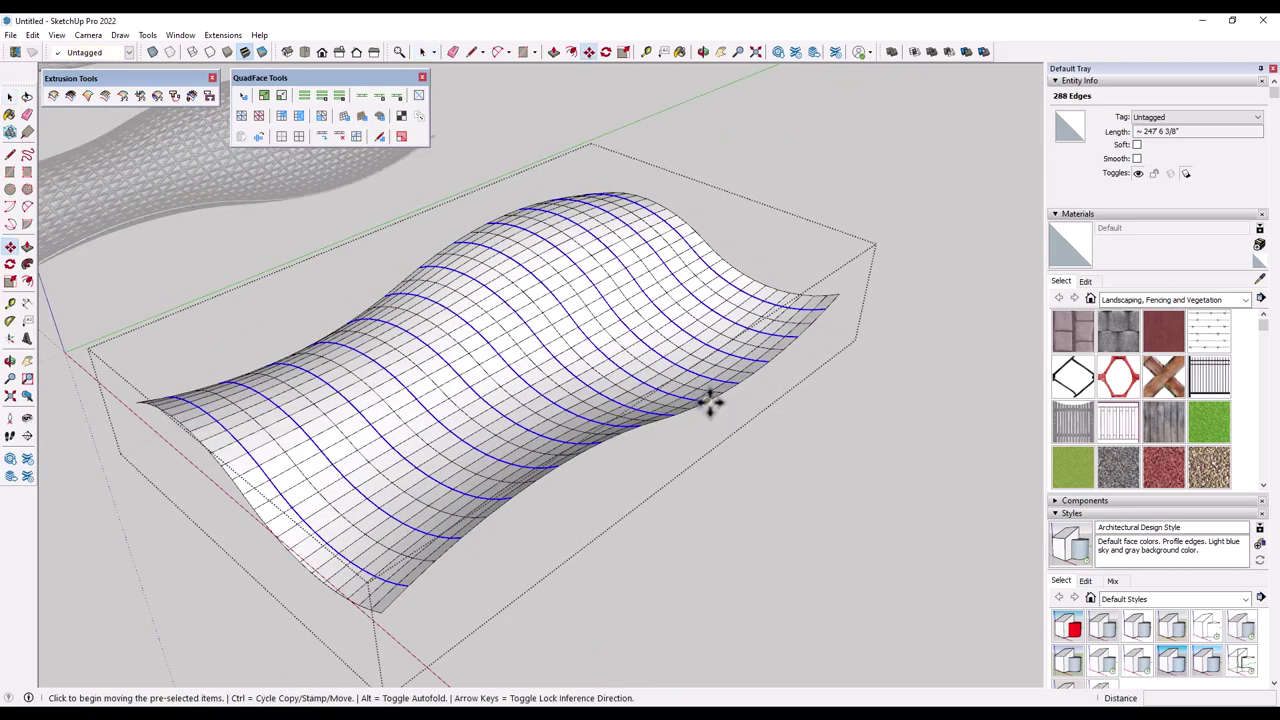
click(712, 403)
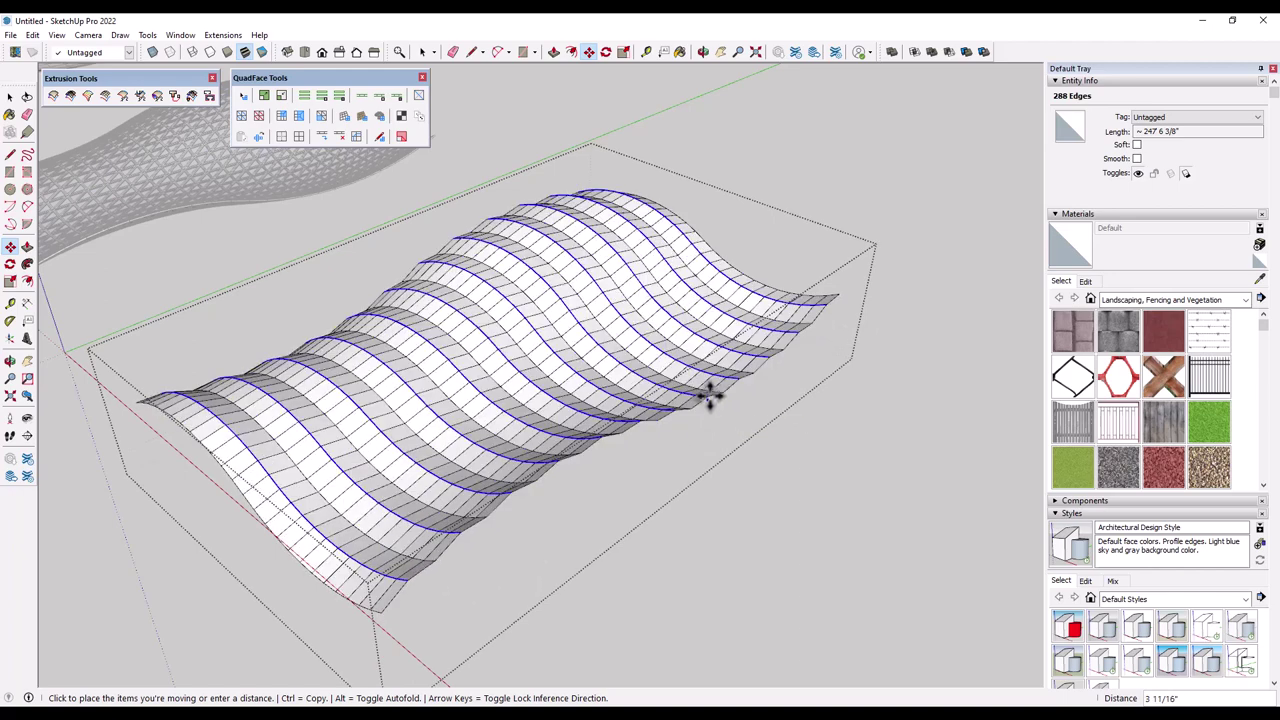
click(708, 383)
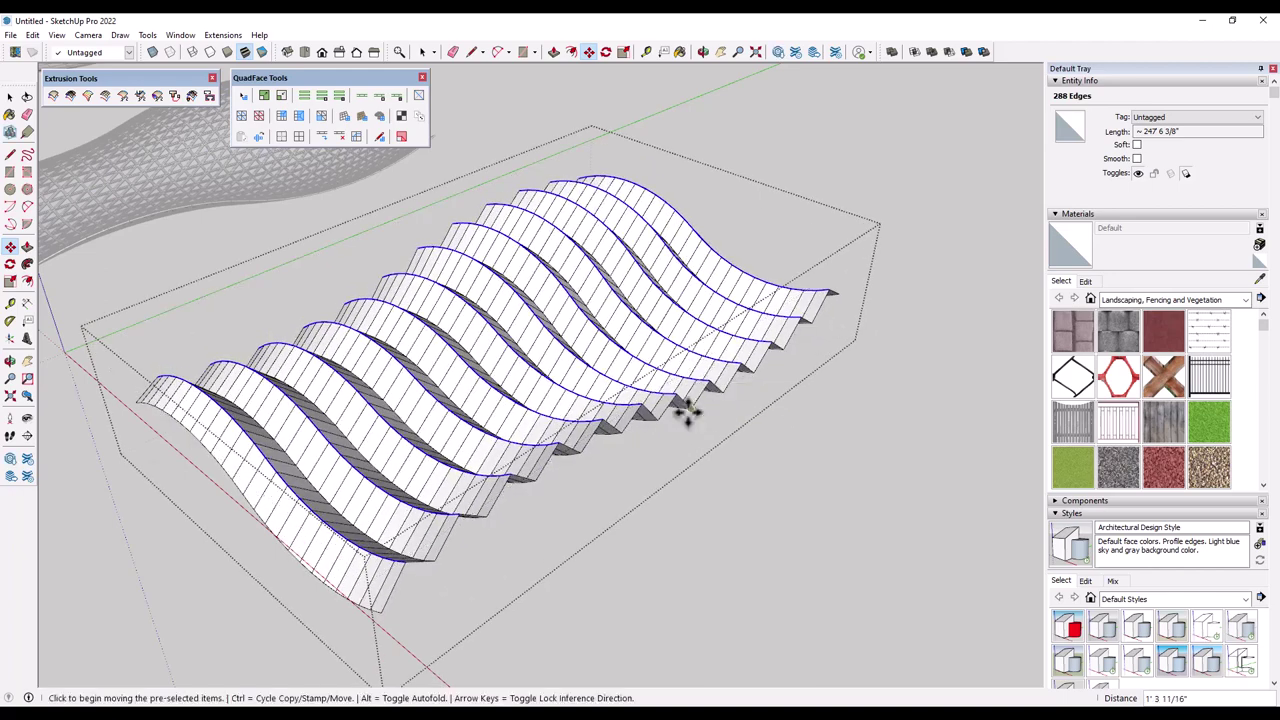
mouse_move(686, 409)
middle_down()
mouse_move(523, 443)
mouse_move(643, 314)
mouse_move(713, 350)
mouse_move(589, 400)
mouse_move(500, 374)
mouse_move(545, 366)
middle_up()
key(space)
click(829, 306)
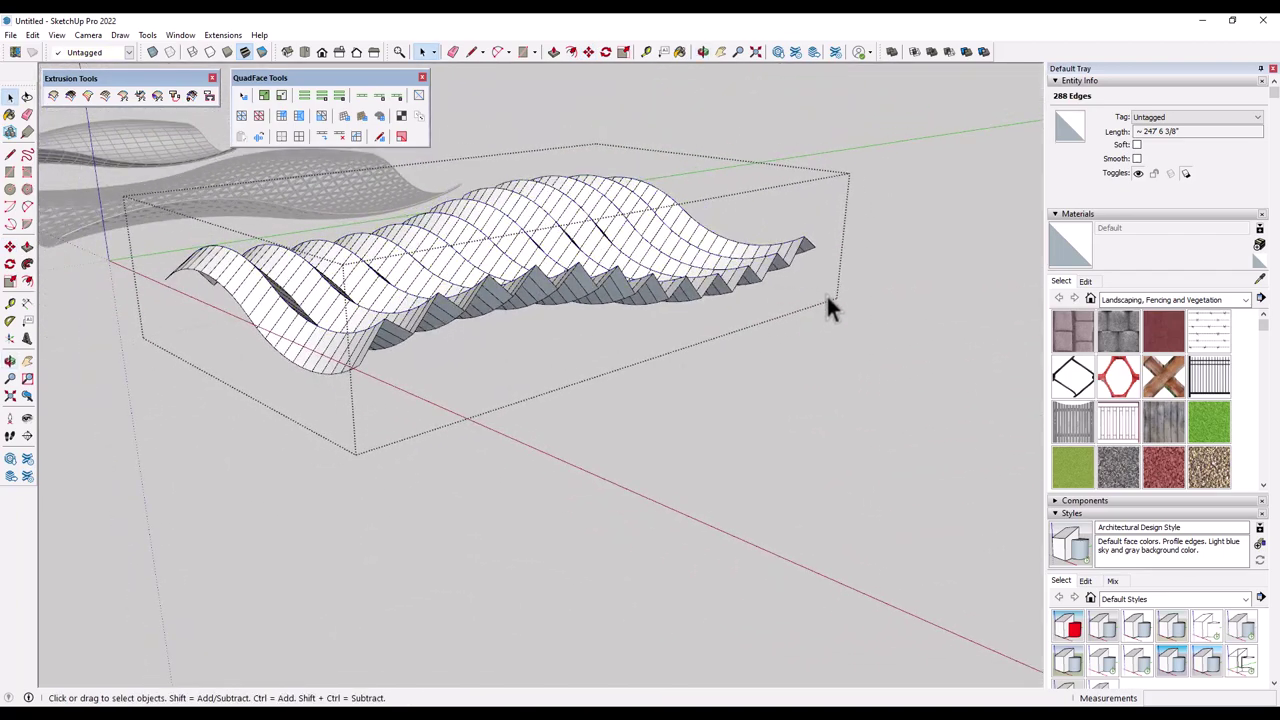
middle_drag(829, 306, 486, 366)
mouse_move(335, 370)
middle_down()
mouse_move(319, 376)
mouse_move(383, 357)
mouse_move(404, 371)
middle_up()
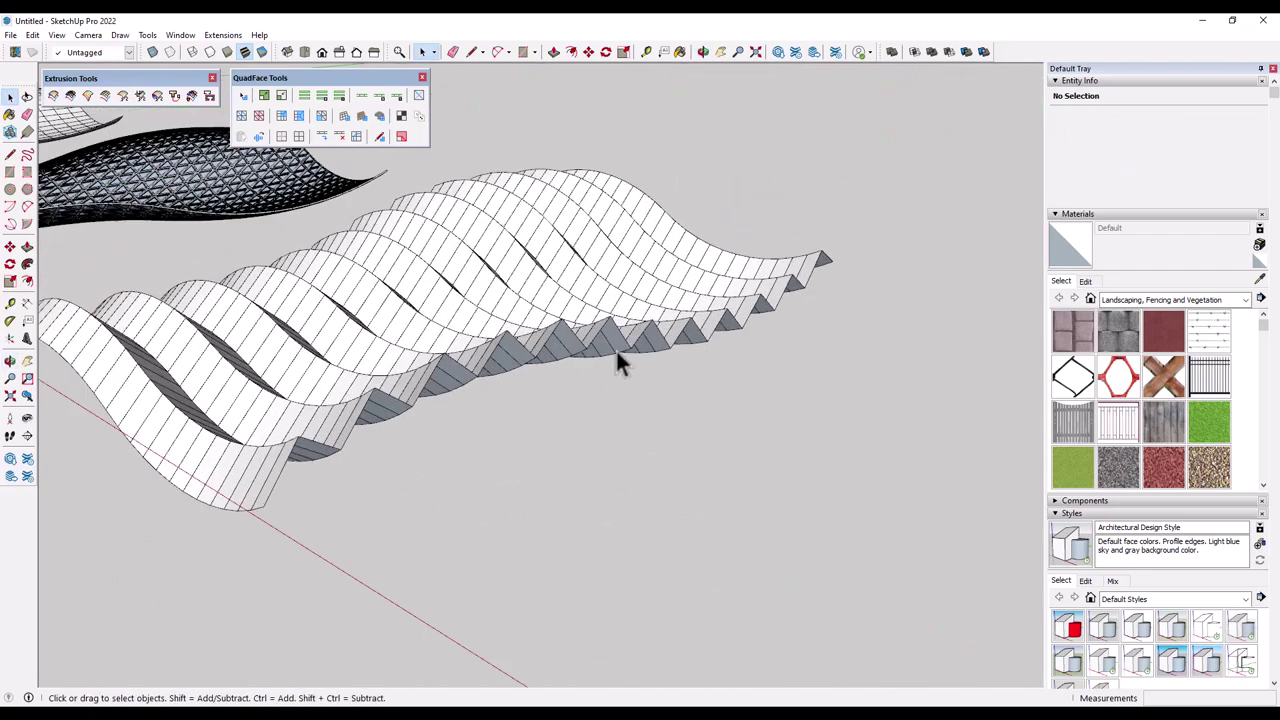
mouse_move(617, 363)
middle_down()
mouse_move(520, 351)
mouse_move(437, 289)
mouse_move(448, 290)
middle_up()
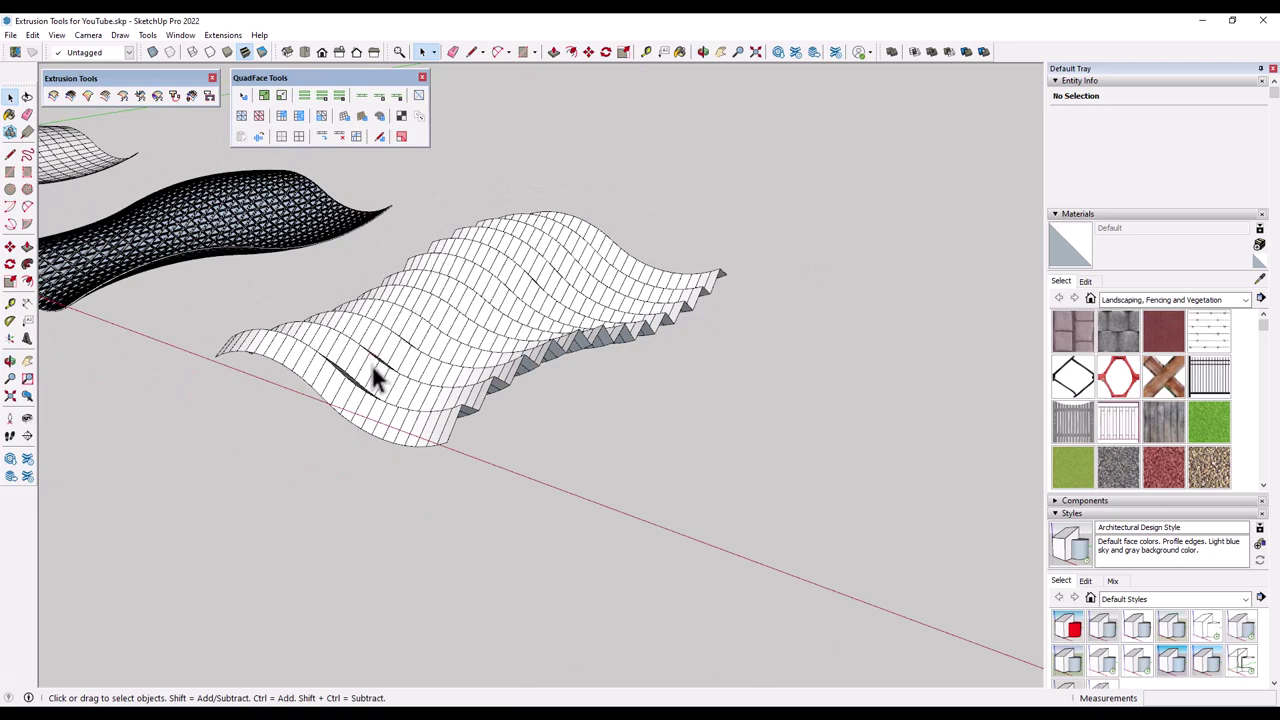
Select the ribbon group and draw vertical guide lines down from its bounding box corners
click(508, 345)
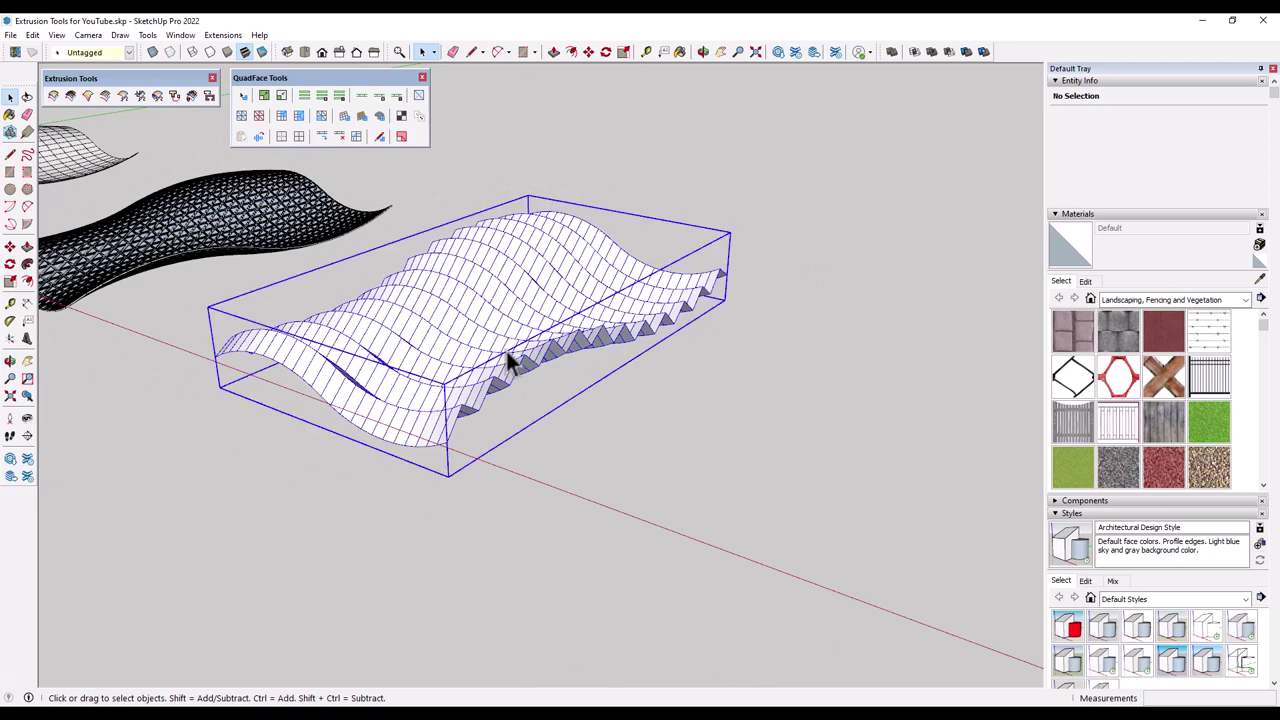
key(l)
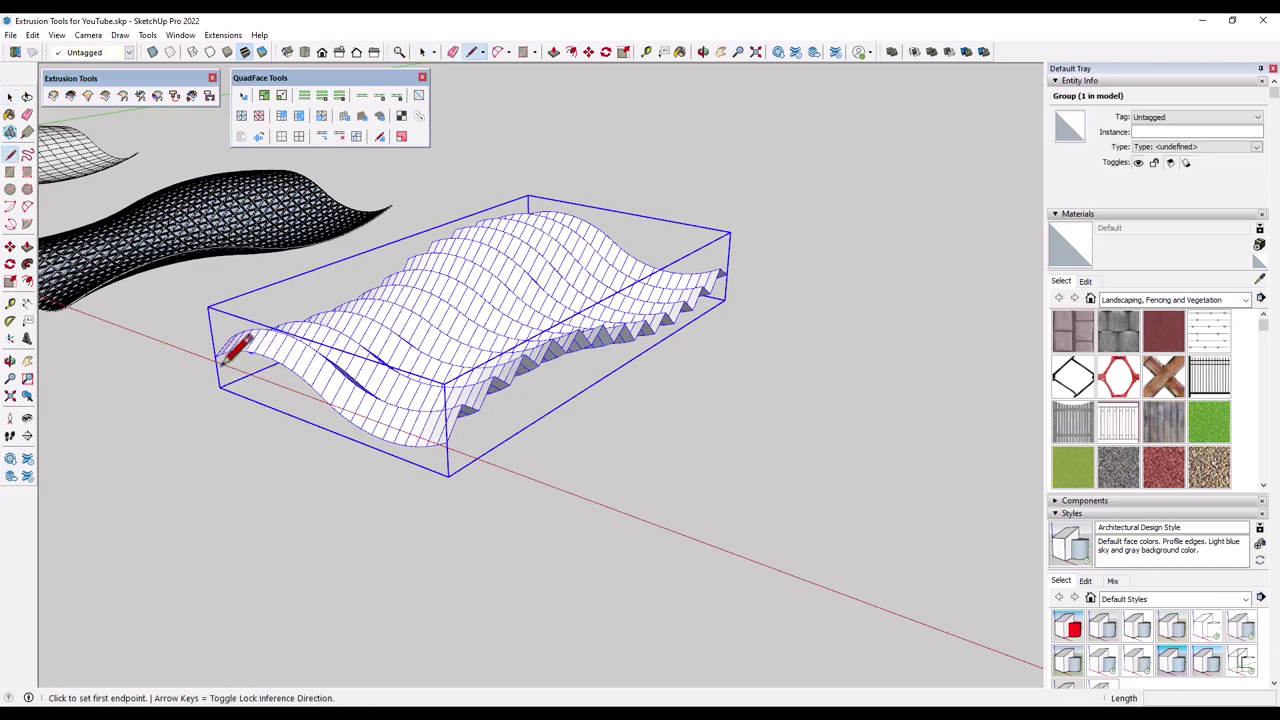
click(214, 356)
key(space)
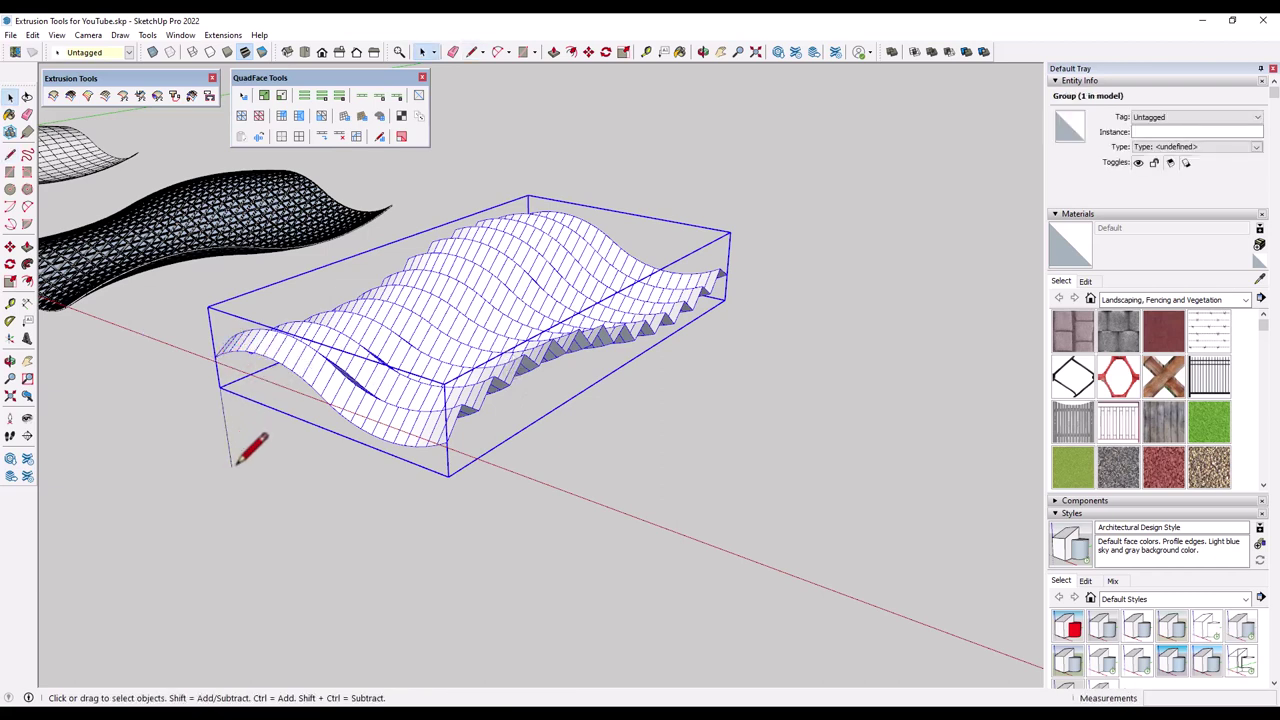
key(l)
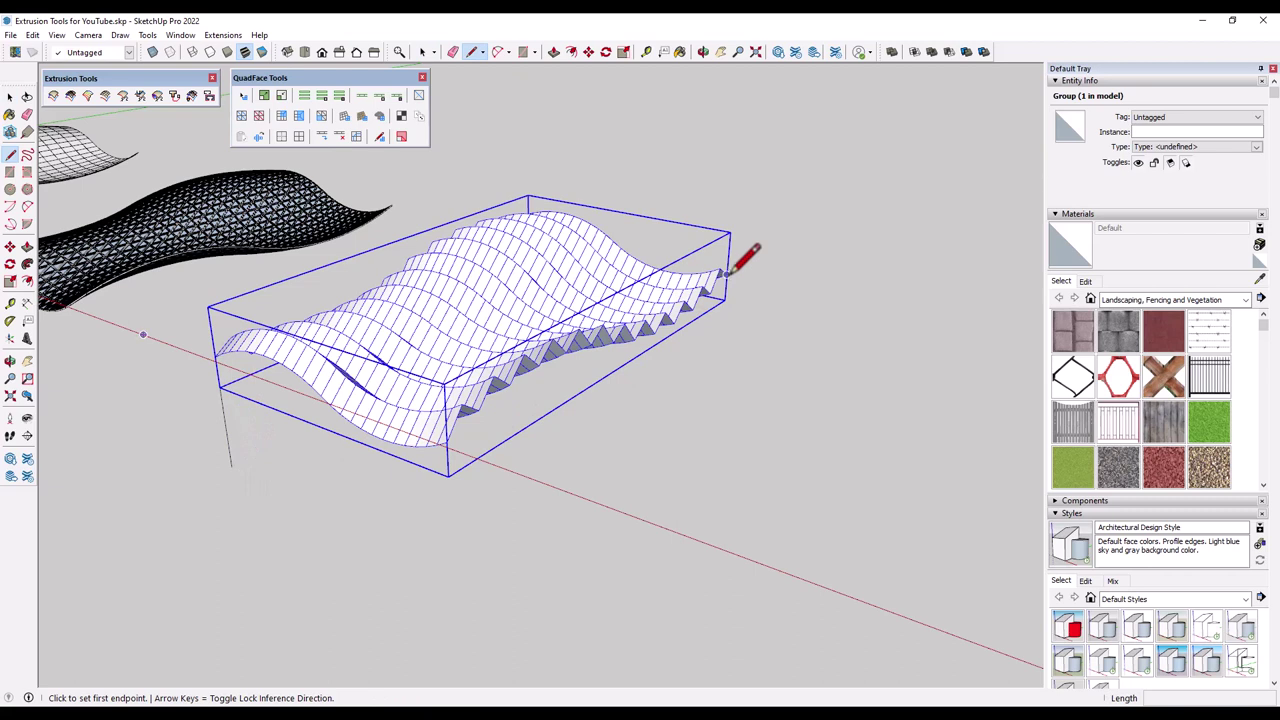
click(726, 273)
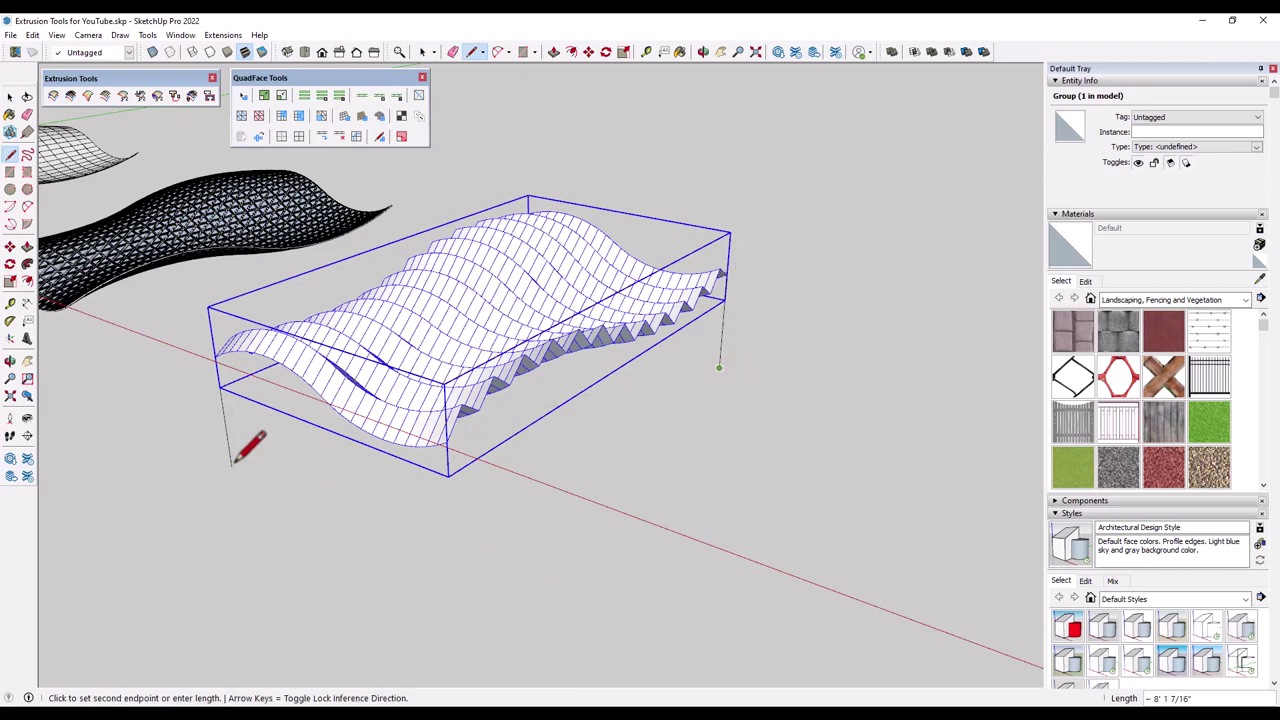
Draw a rectangular base face between the guide corners and erase the guide lines
key(r)
click(720, 368)
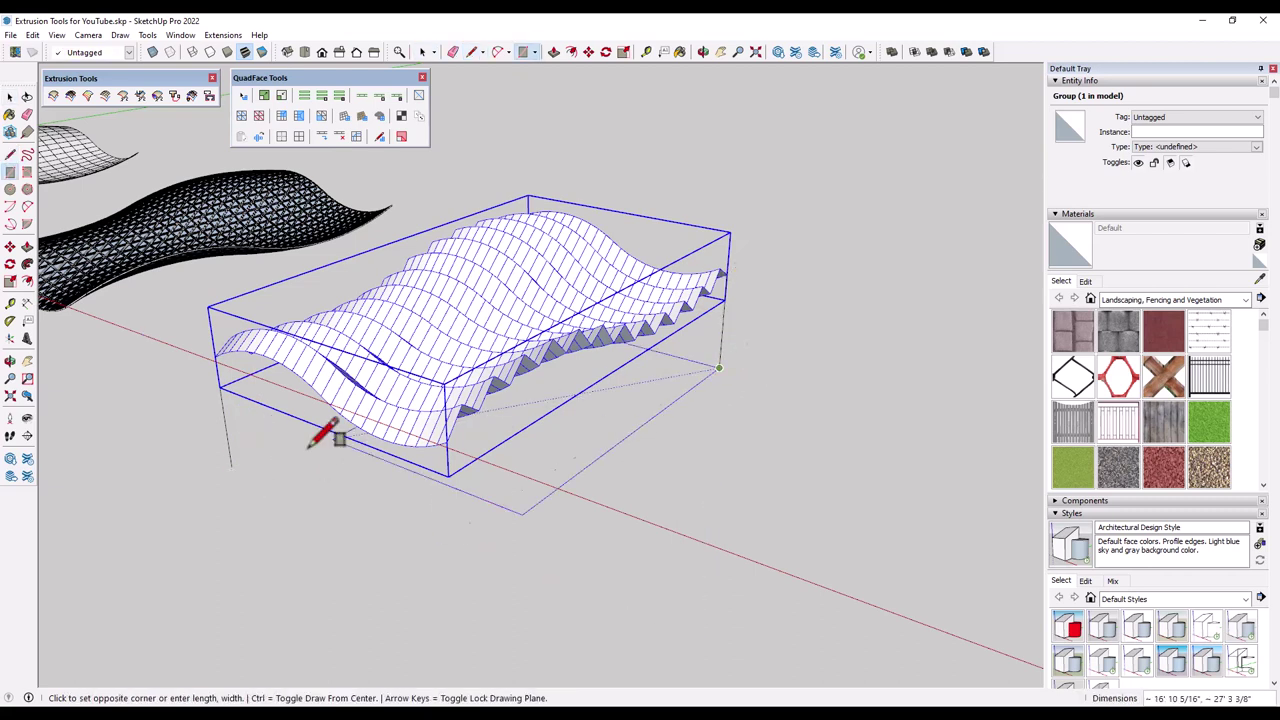
click(231, 466)
key(e)
key(space)
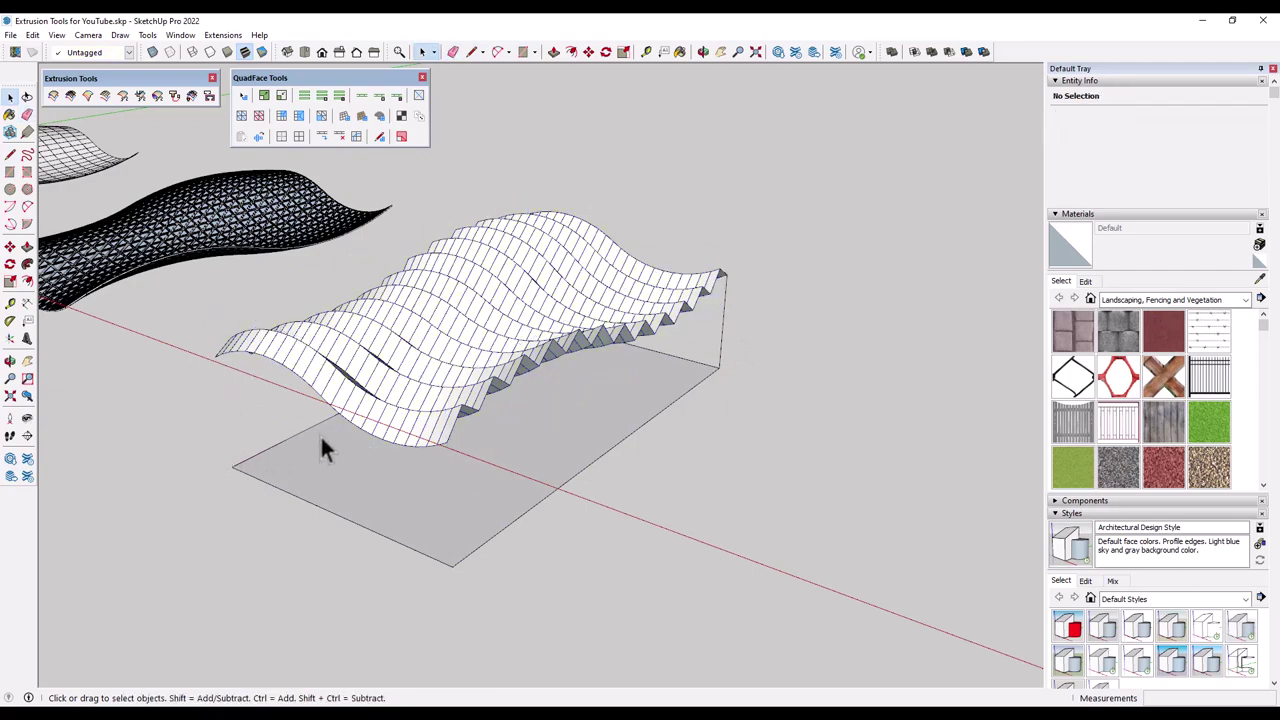
mouse_move(320, 434)
middle_down()
mouse_move(471, 334)
mouse_move(435, 362)
mouse_move(357, 366)
middle_up()
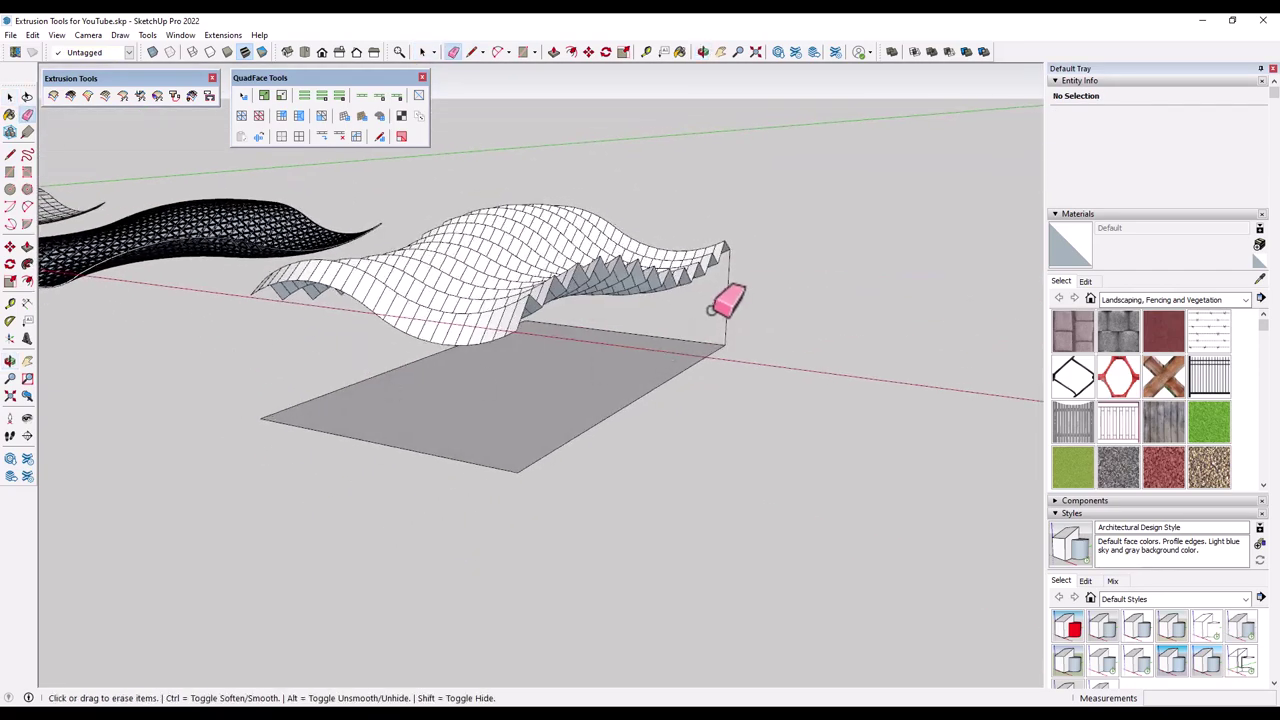
mouse_move(706, 323)
middle_down()
mouse_move(547, 374)
mouse_move(494, 457)
mouse_move(477, 437)
mouse_move(543, 449)
mouse_move(482, 484)
middle_up()
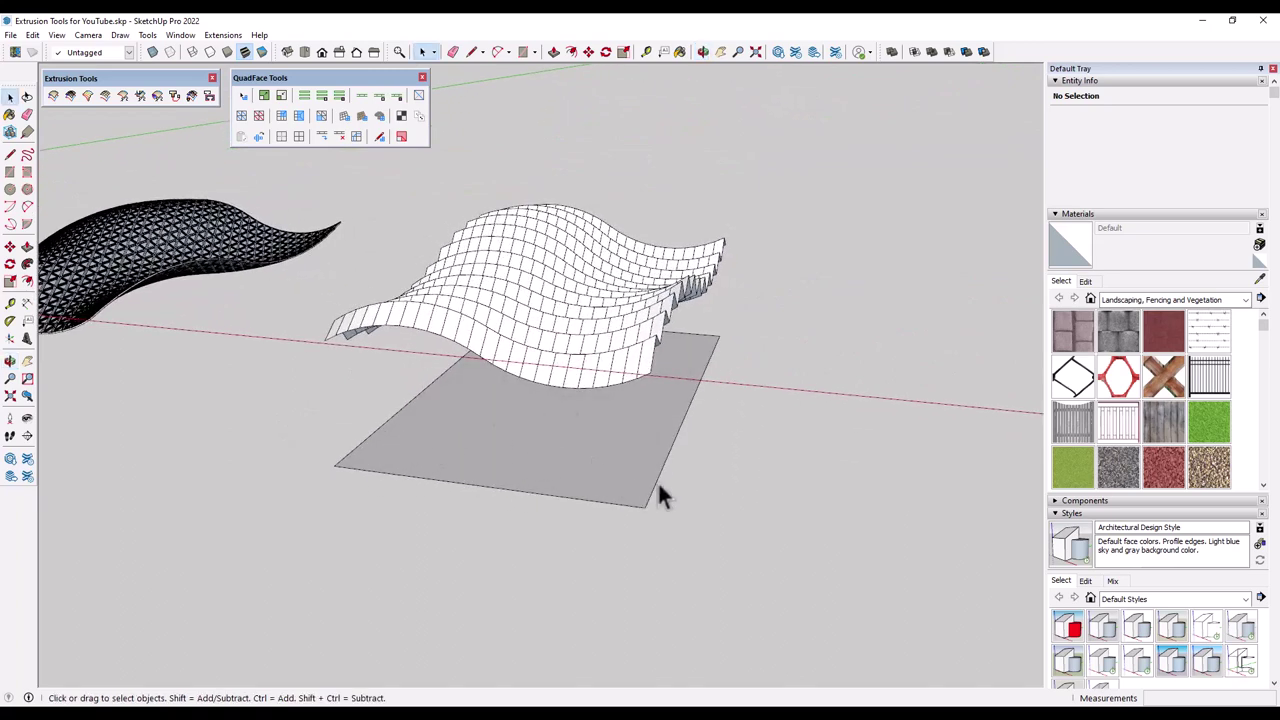
Make the base slab rectangle and its edges into a group
double_click(571, 464)
right_click(571, 464)
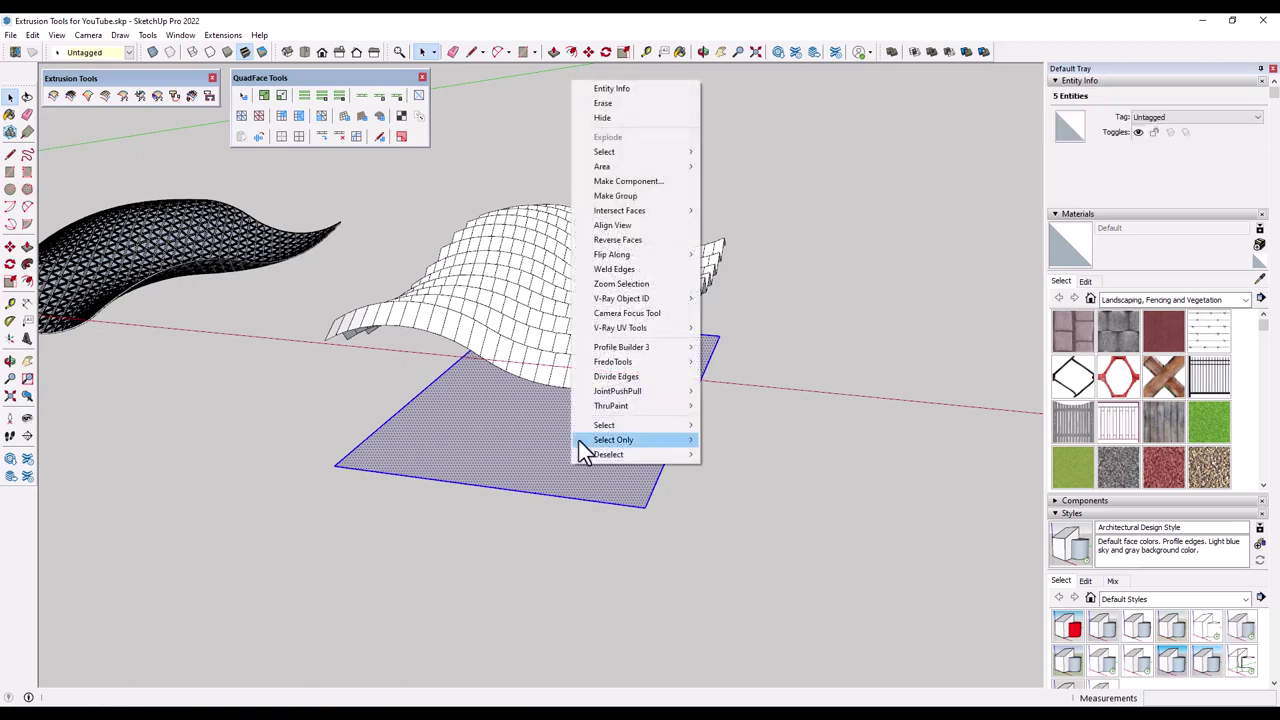
click(631, 195)
middle_drag(589, 414, 500, 429)
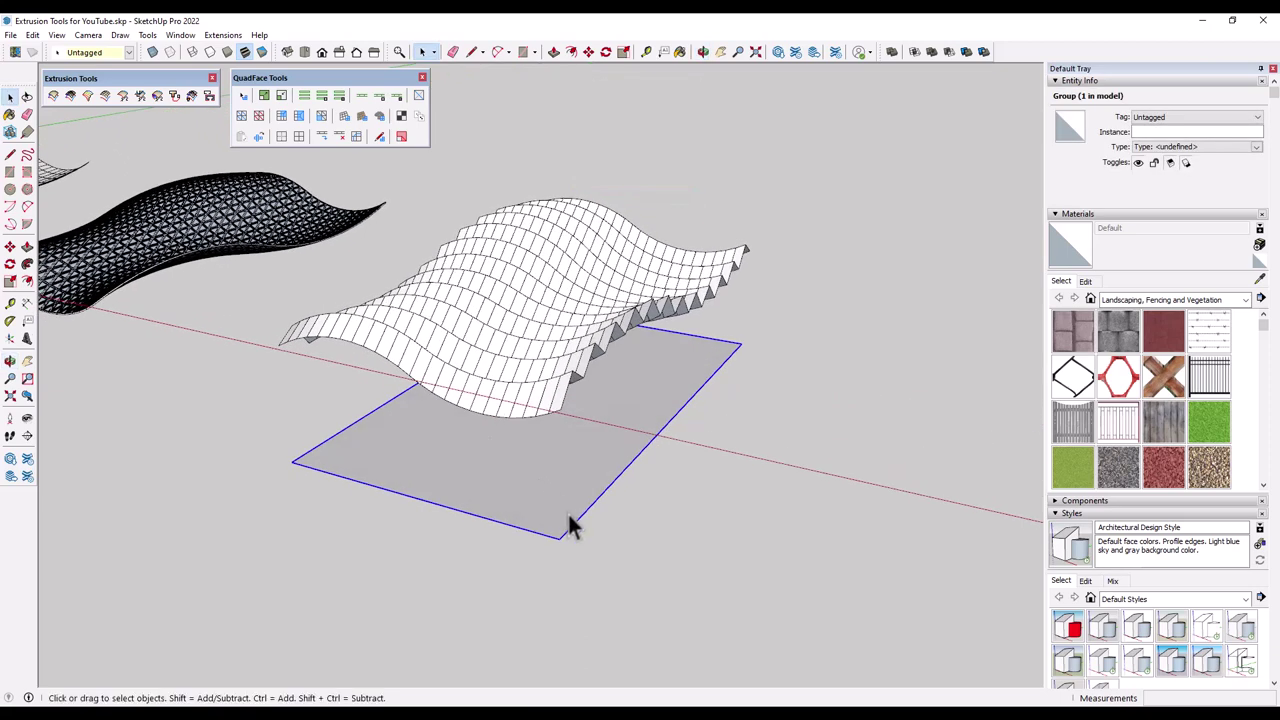
scroll(567, 517, up, 5)
Draw a small square at the near corner of the slab
key(r)
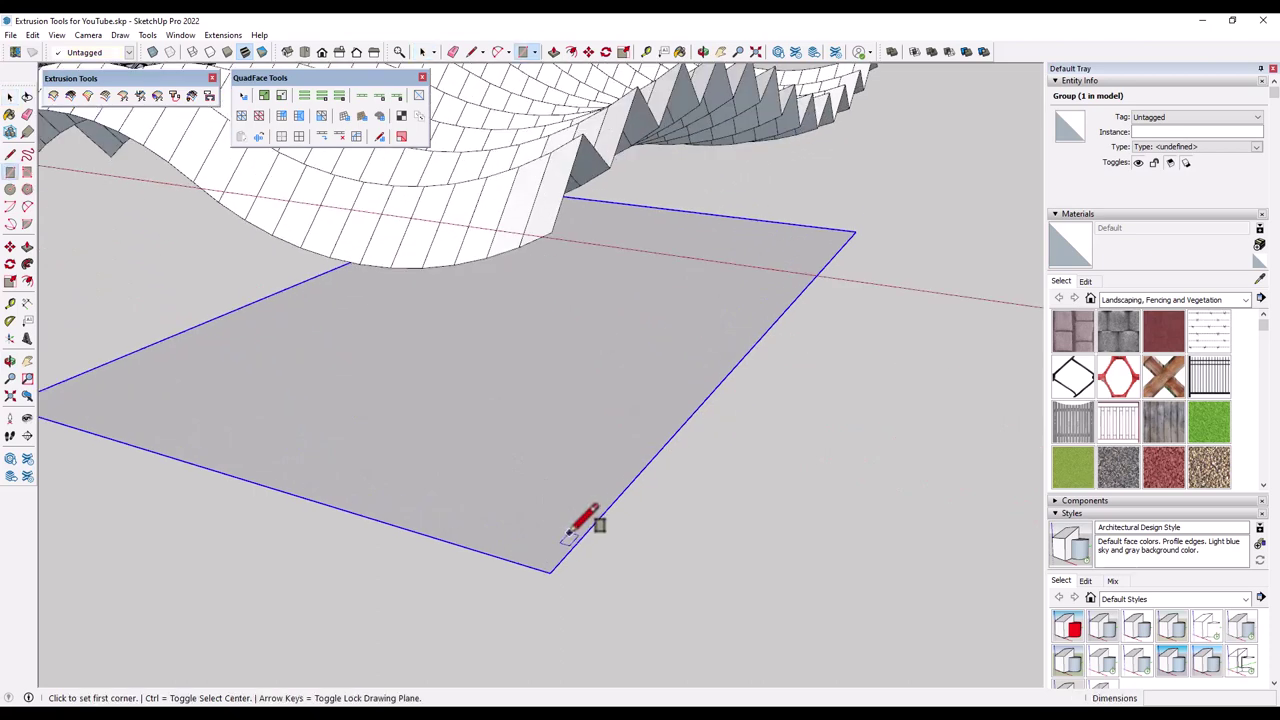
click(567, 534)
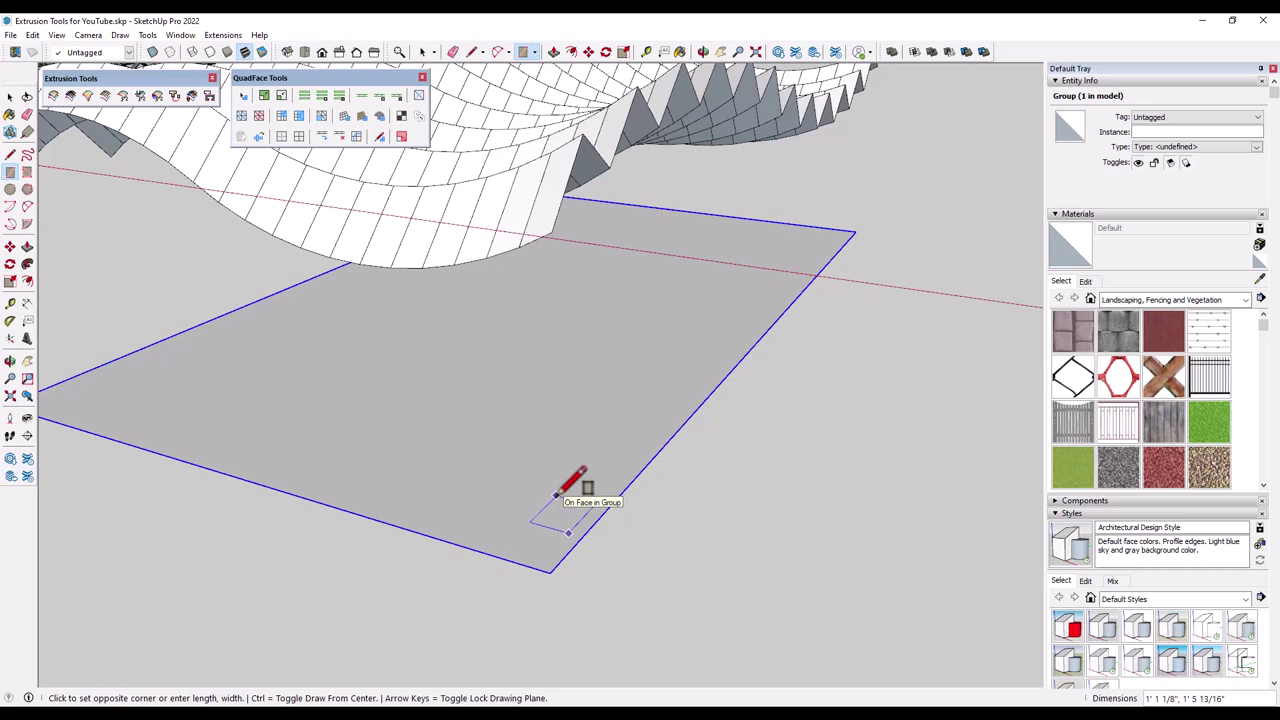
key(Escape)
key(space)
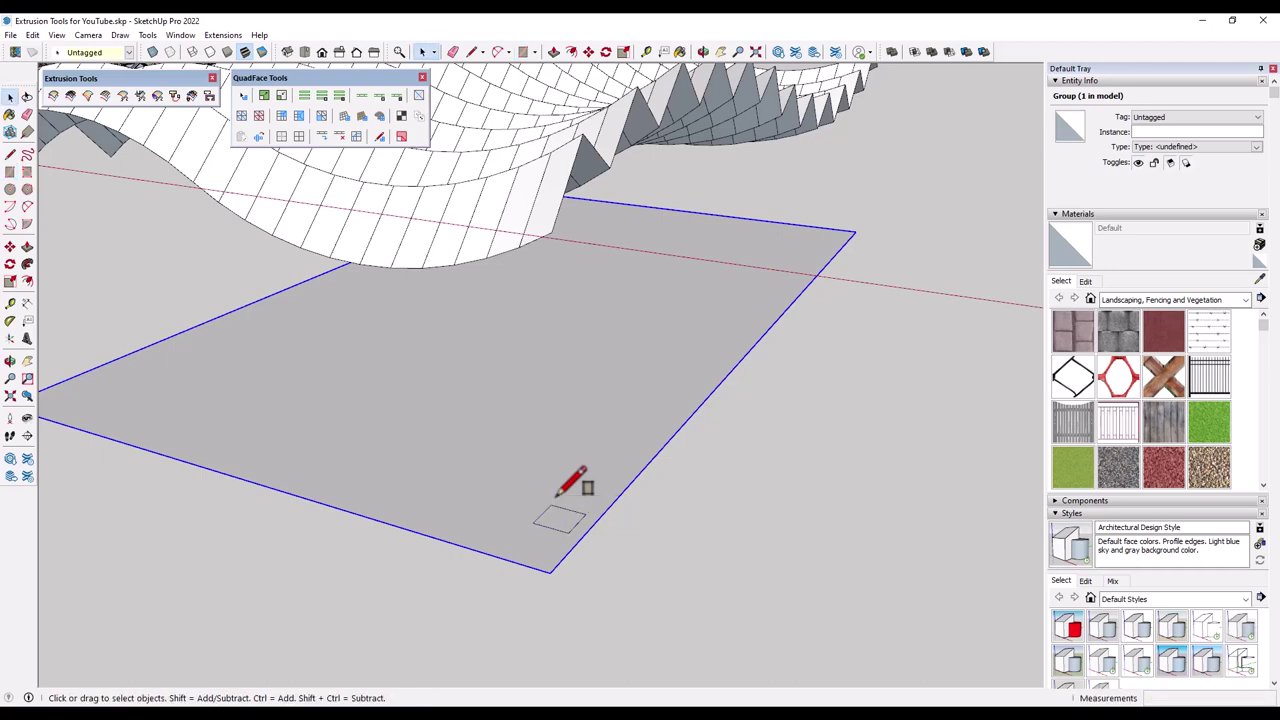
Copy the square to the edge's other end, with /2 adding one evenly between
scroll(558, 493, down, 3)
drag(590, 523, 591, 525)
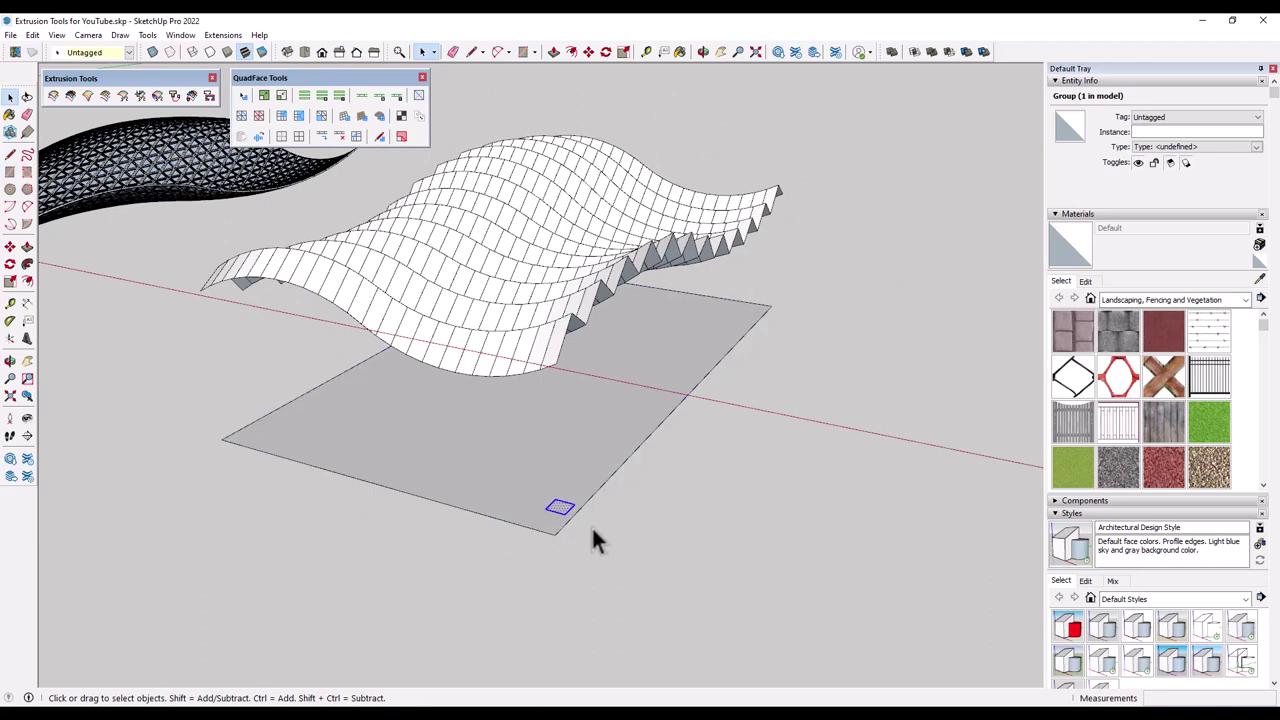
key(m)
key(ctrl)
click(549, 507)
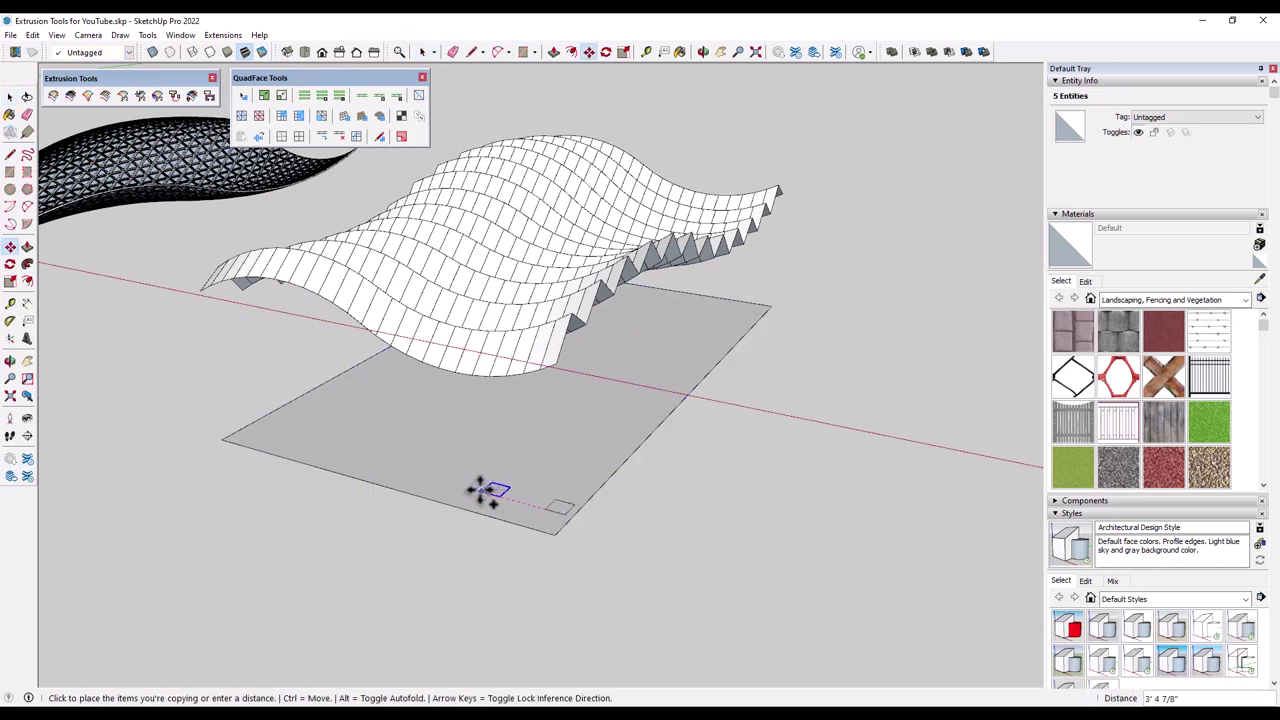
click(262, 432)
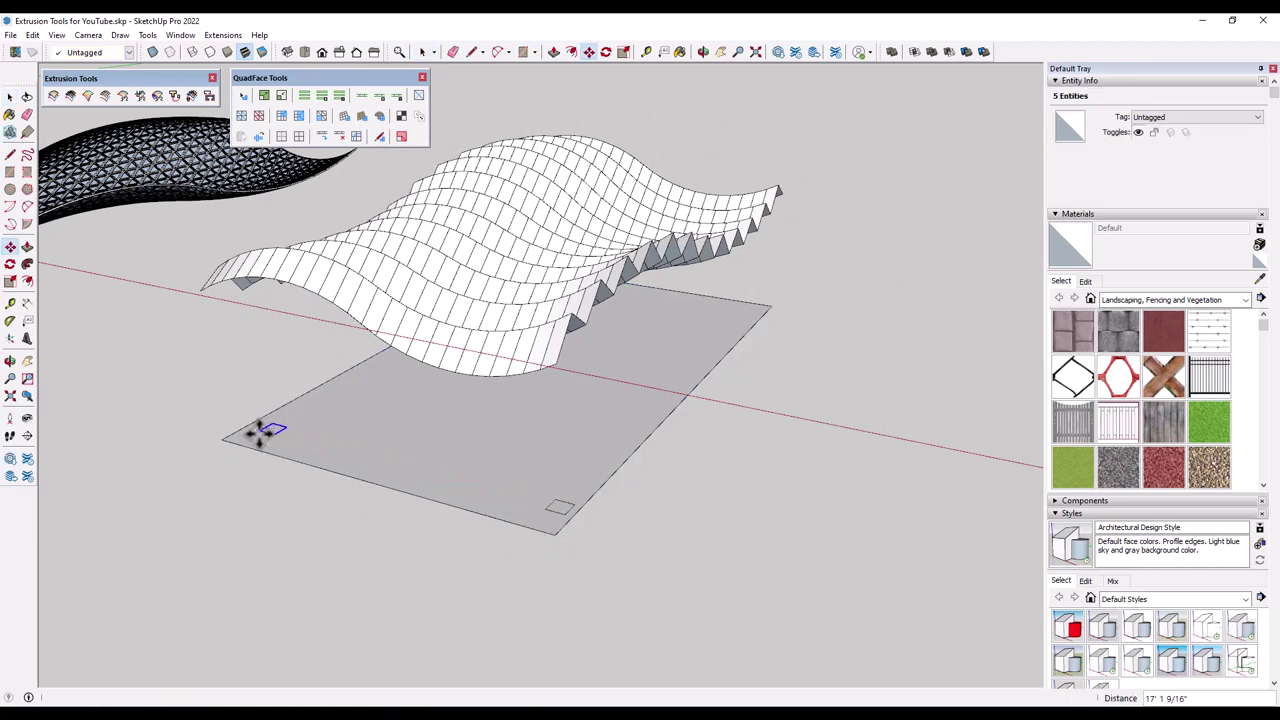
key(Escape)
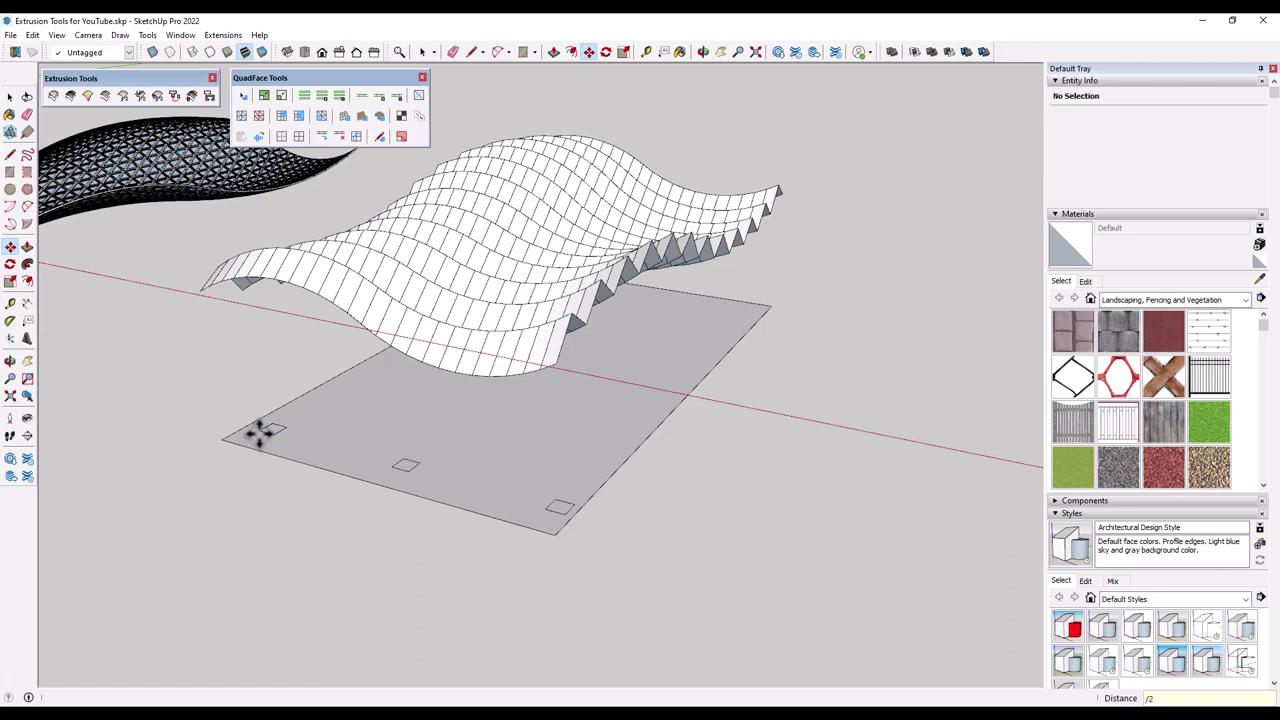
key(space)
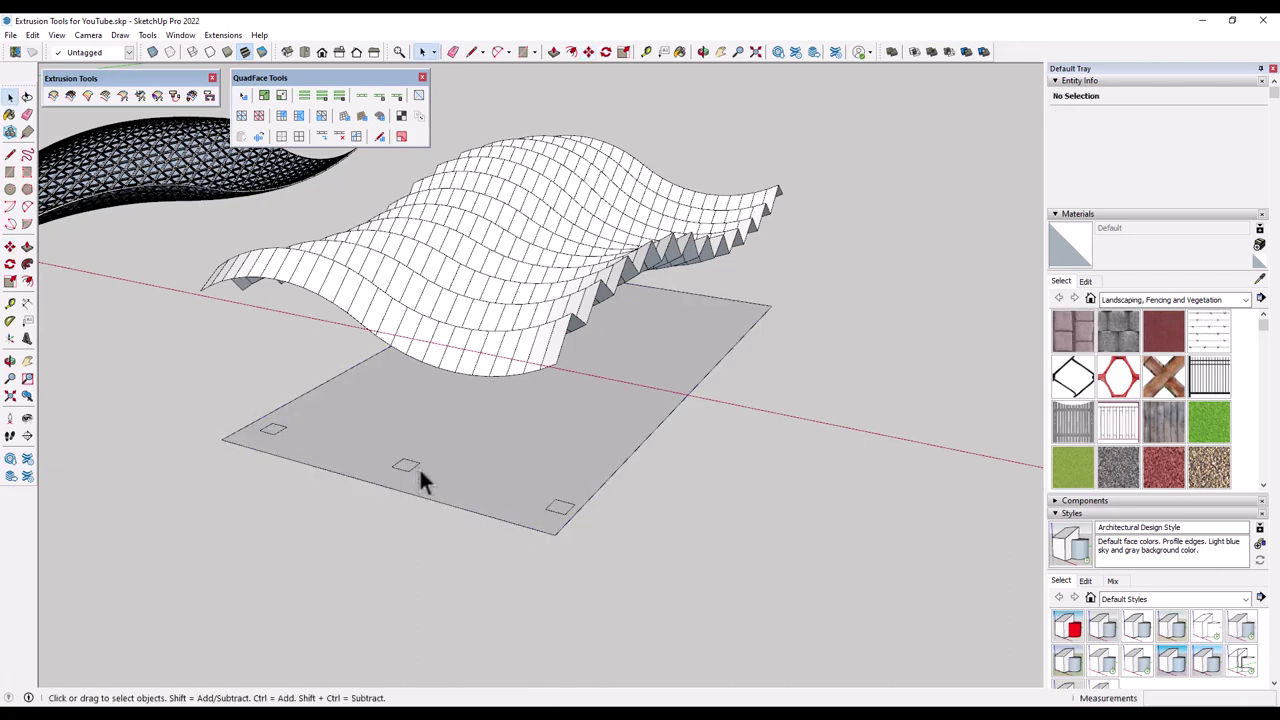
Select the three small squares and start a copy, then cancel it
drag(235, 413, 623, 546)
middle_drag(766, 512, 525, 509)
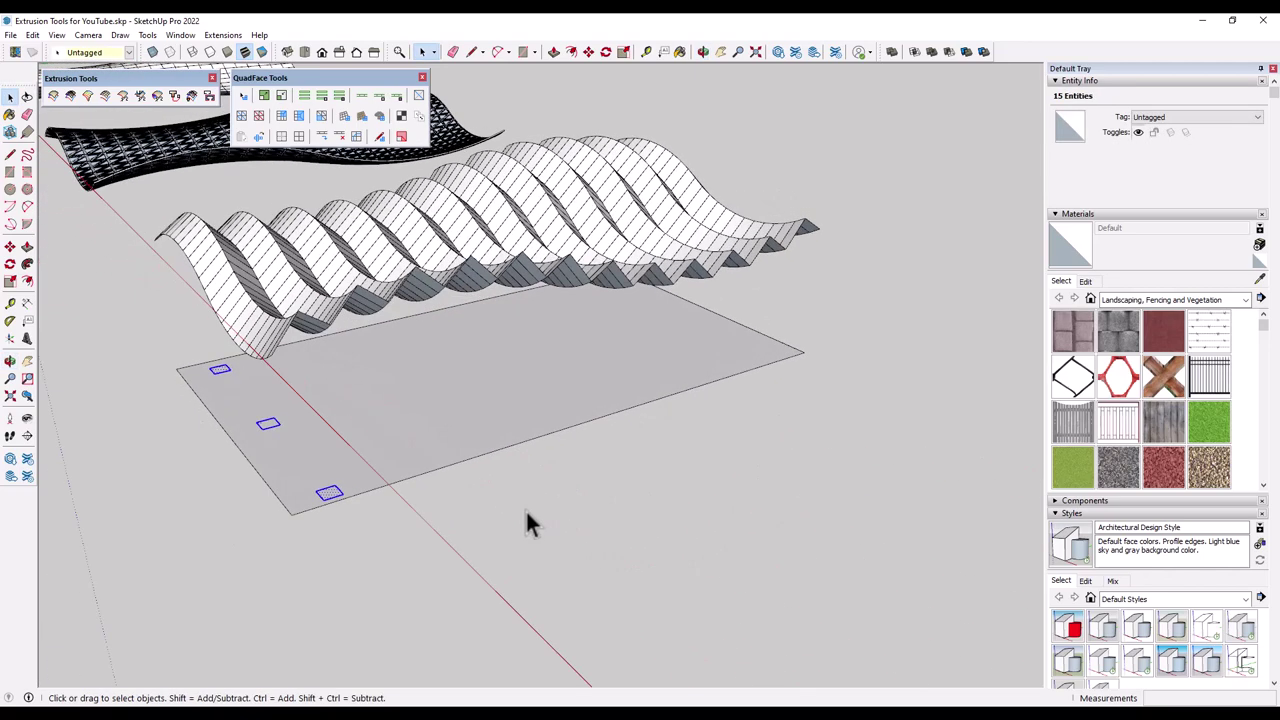
key(m)
key(ctrl)
click(343, 493)
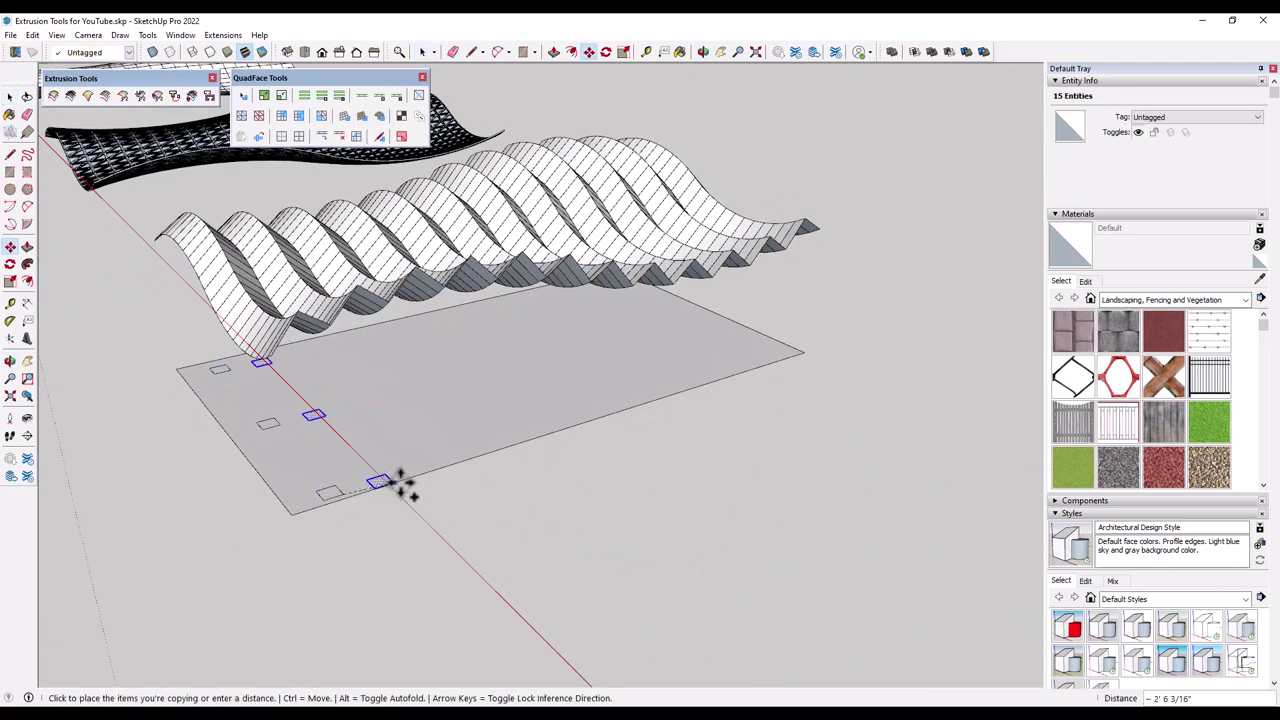
key(space)
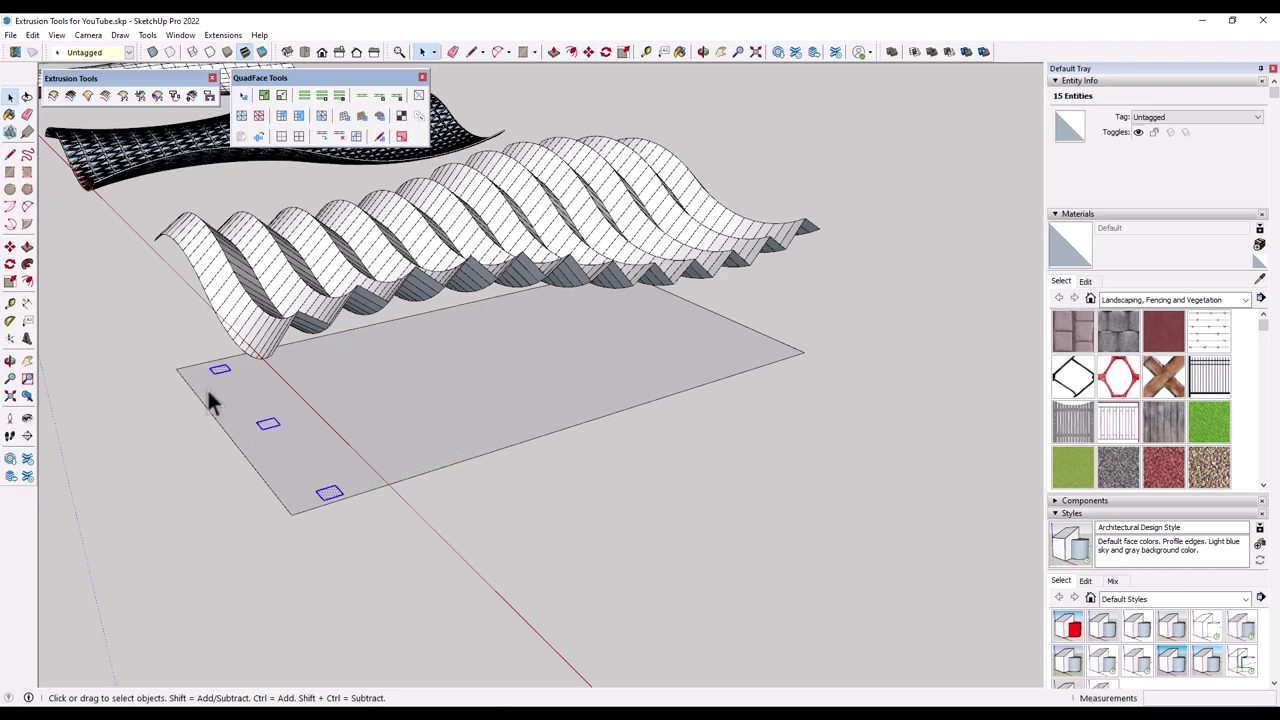
Copy the three-square row to the far edge with /3 interior rows, forming a 4-by-3 grid
drag(375, 486, 380, 492)
key(m)
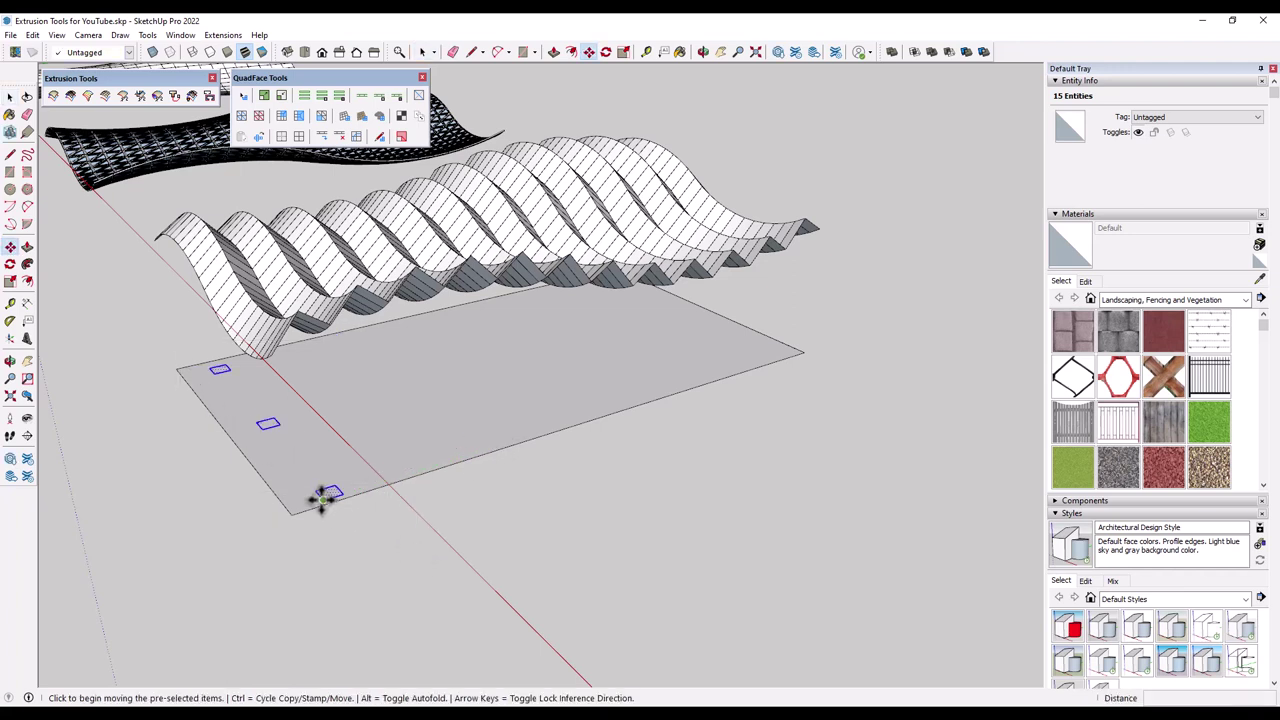
click(322, 498)
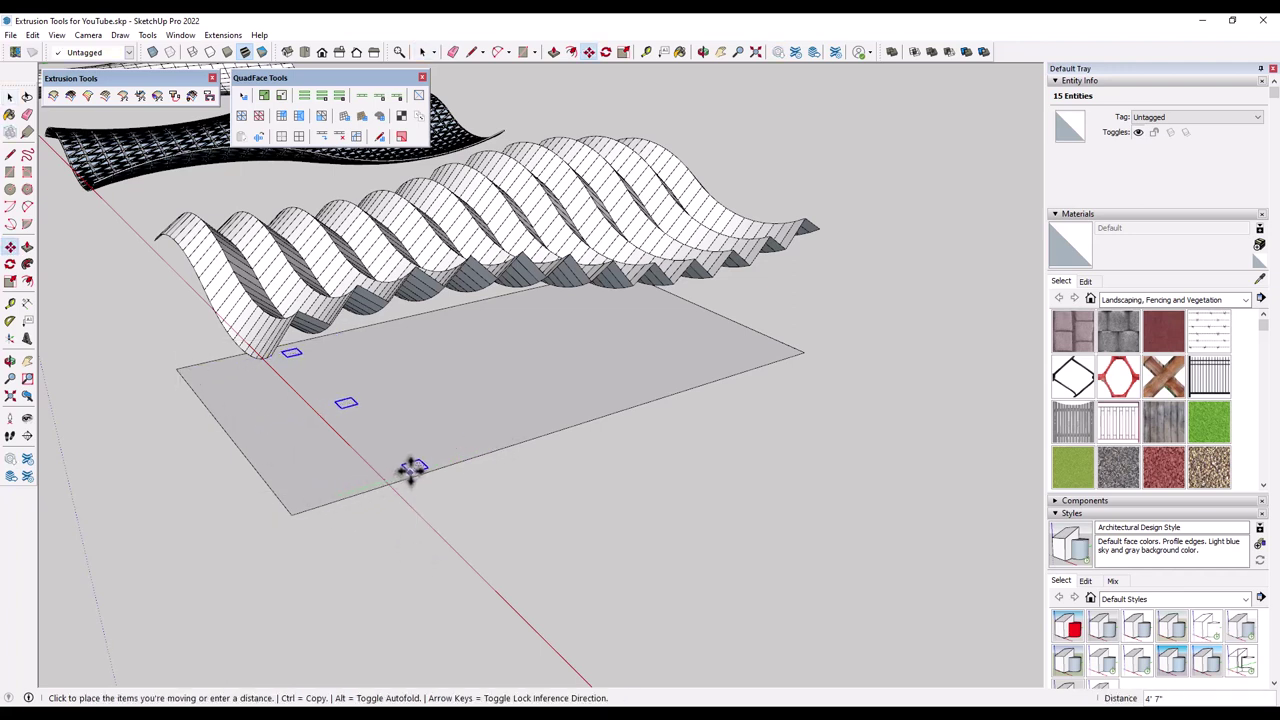
key(ctrl)
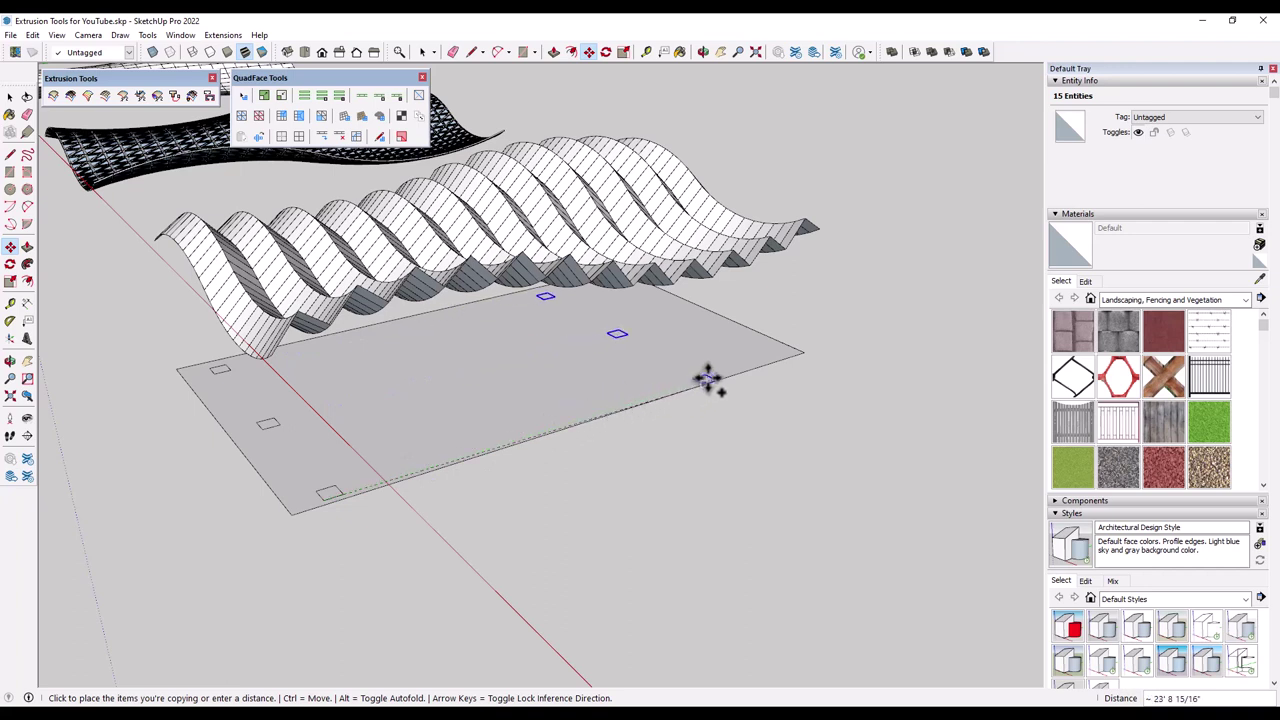
click(780, 352)
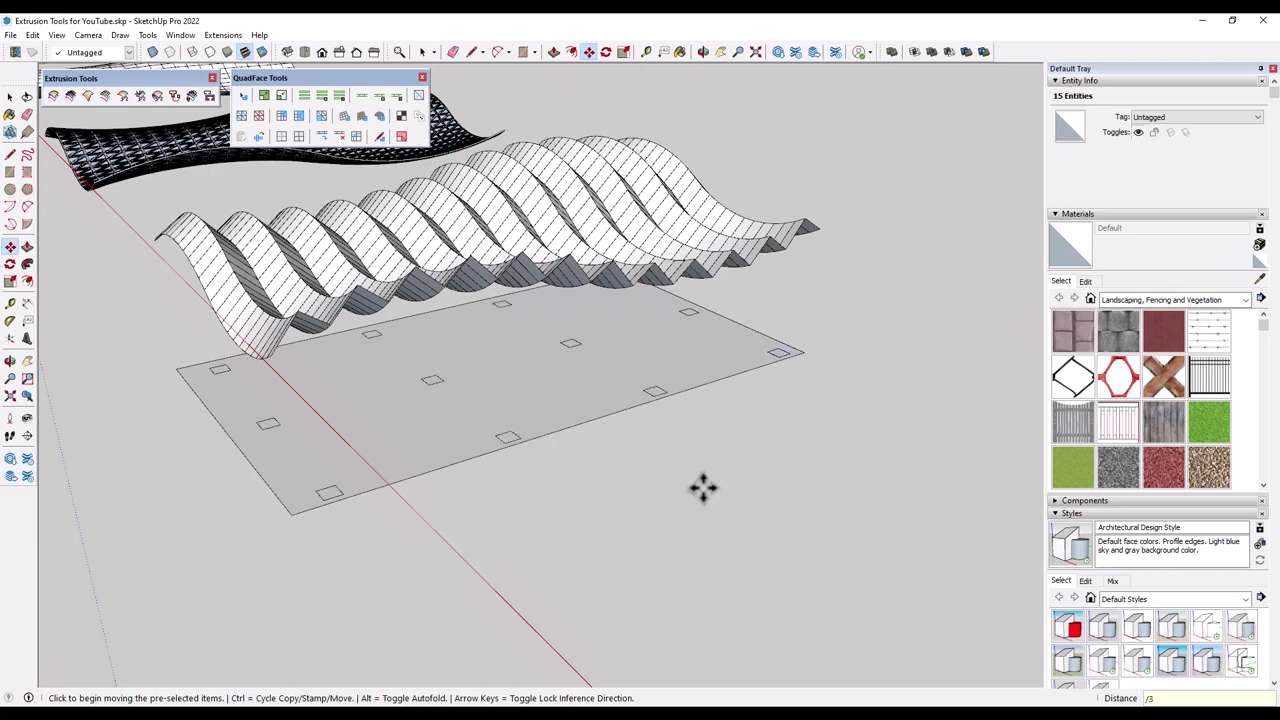
key(ctrl+t)
middle_drag(620, 497, 449, 320)
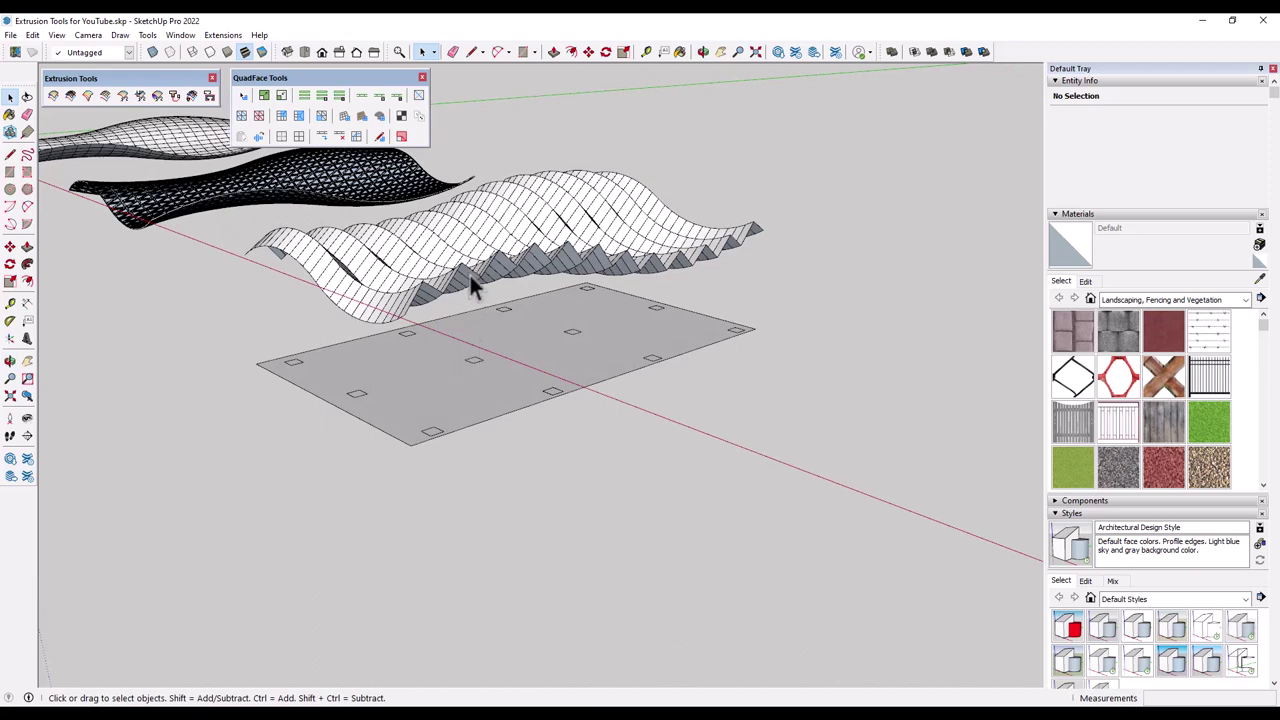
Save the model and select all twelve squares on the slab
click(10, 35)
click(31, 99)
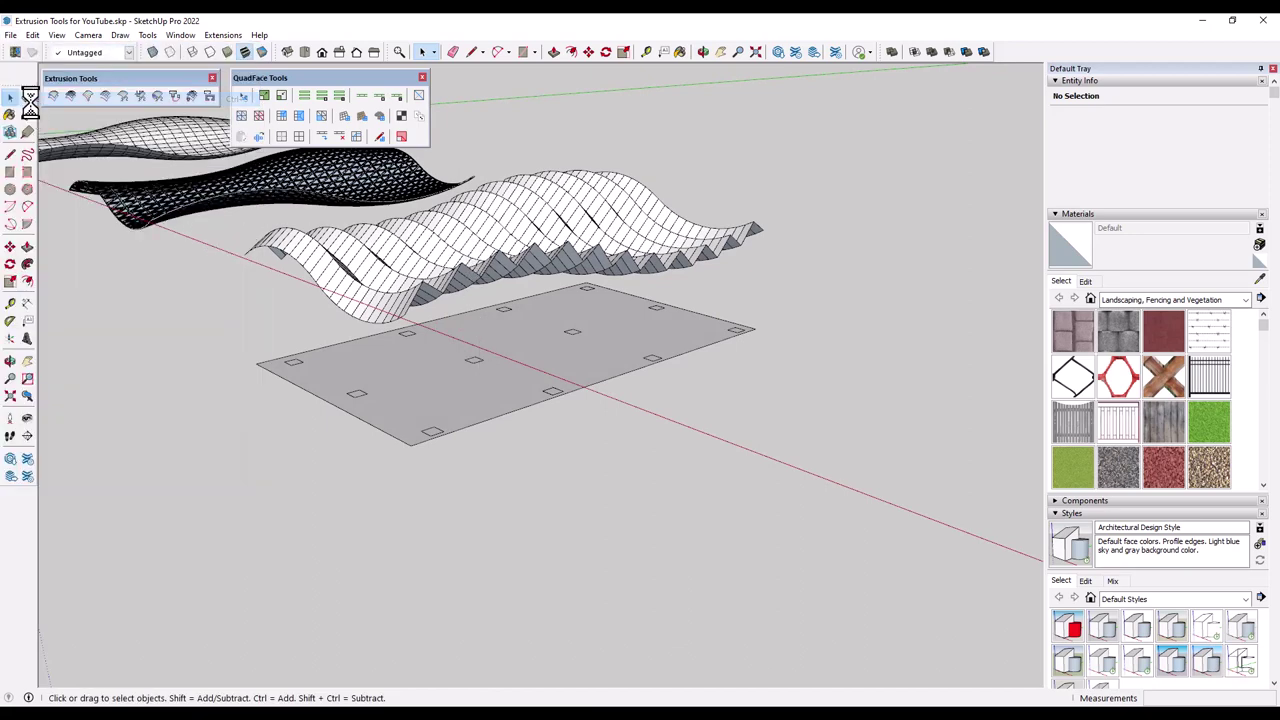
middle_drag(285, 332, 251, 263)
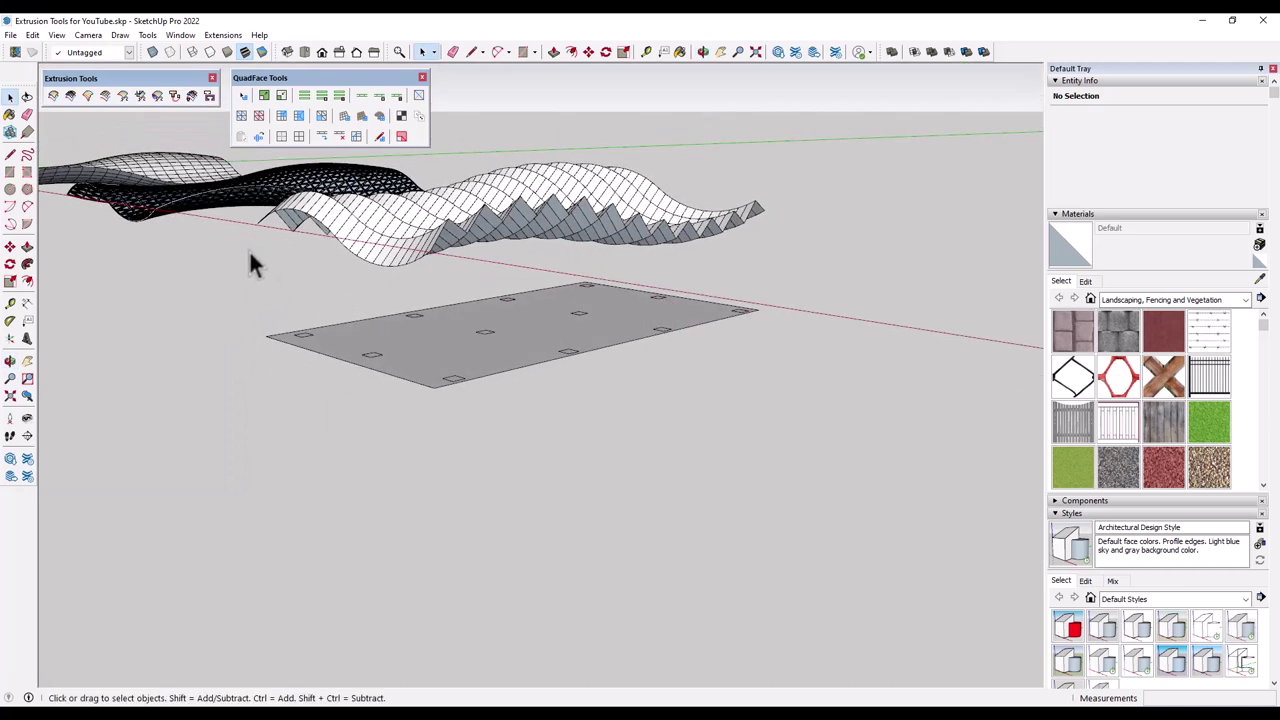
drag(249, 252, 826, 446)
mouse_move(548, 362)
middle_down()
mouse_move(520, 343)
mouse_move(528, 366)
middle_up()
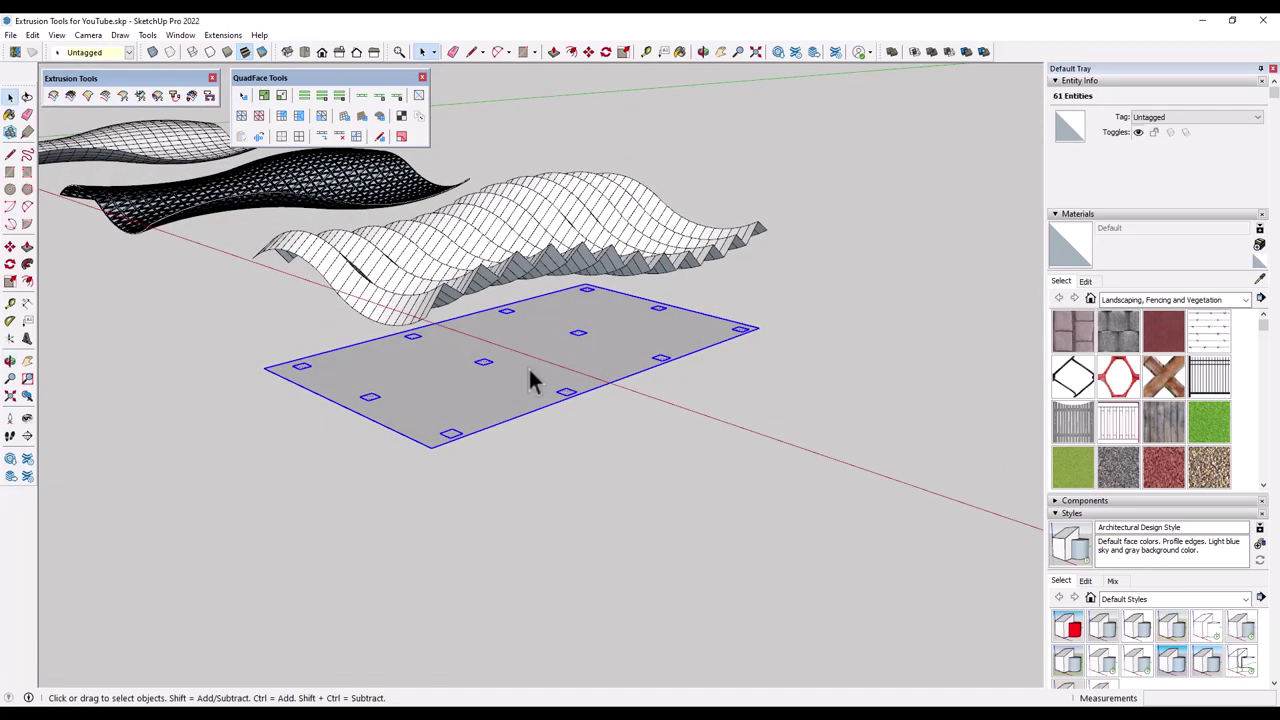
Extrude the twelve squares up to the wavy canopy as columns, answering No to both prompts
click(143, 100)
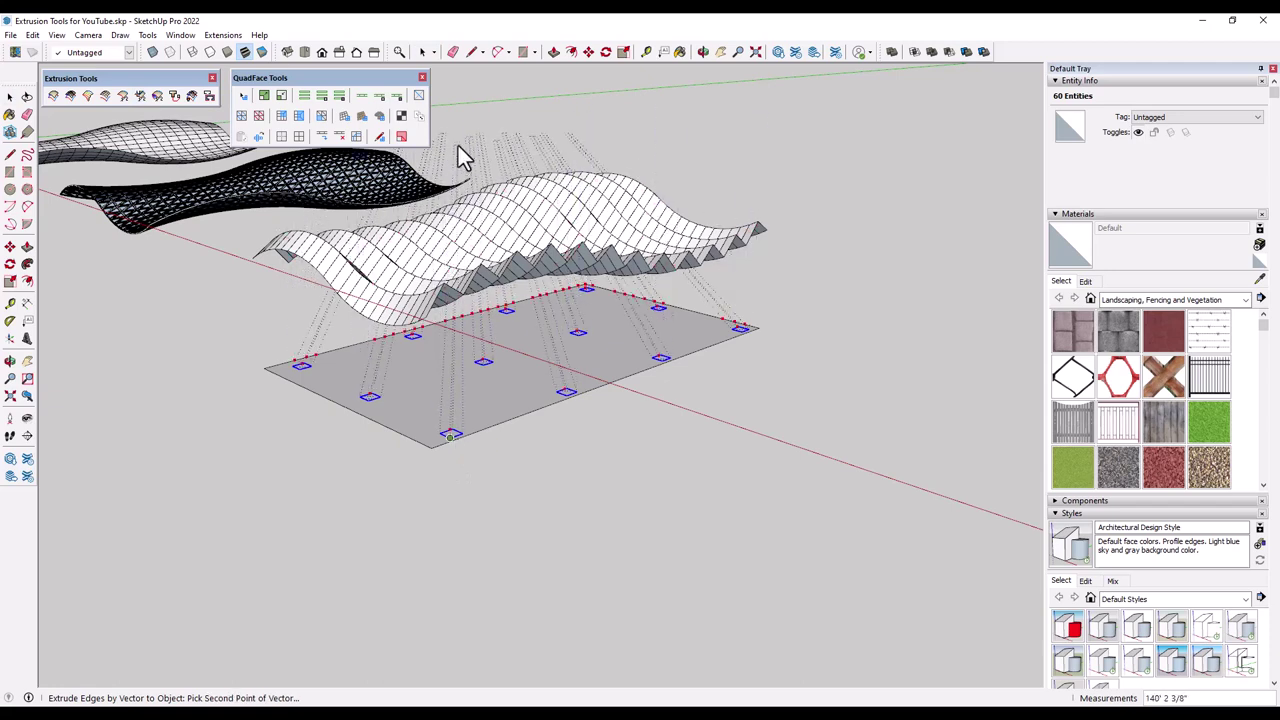
middle_drag(474, 129, 640, 160)
scroll(639, 141, down, 2)
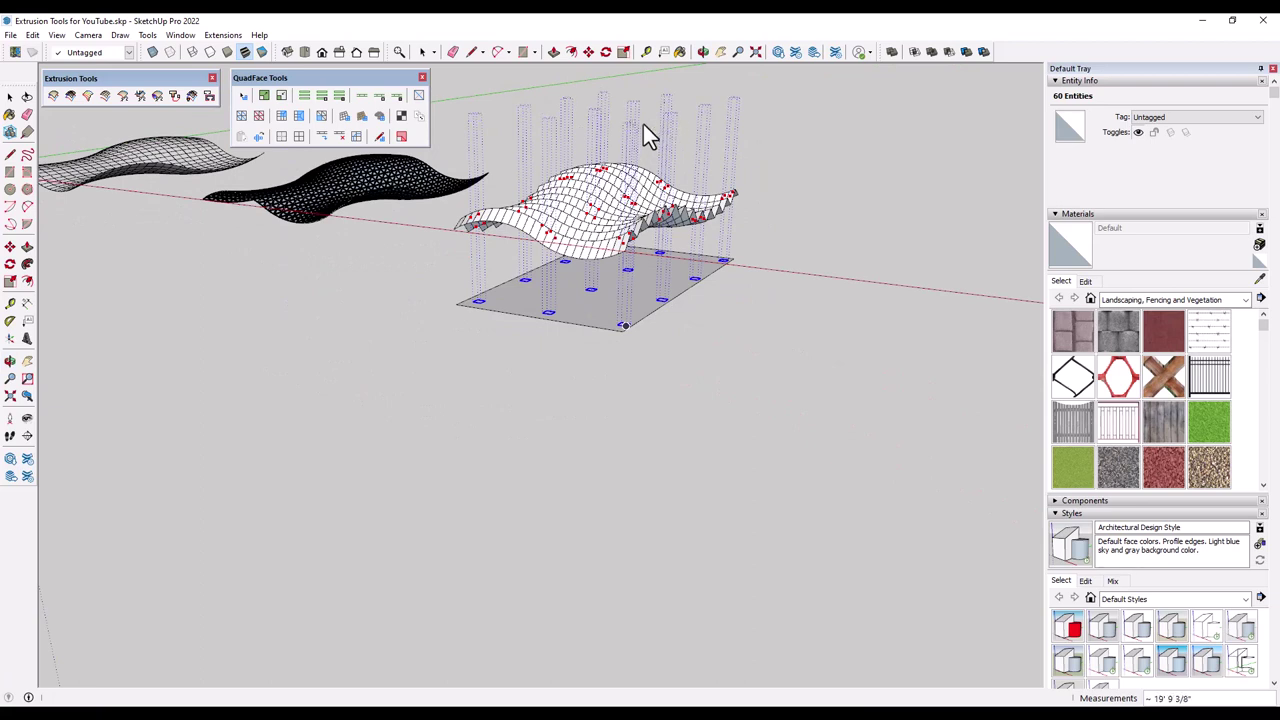
click(645, 123)
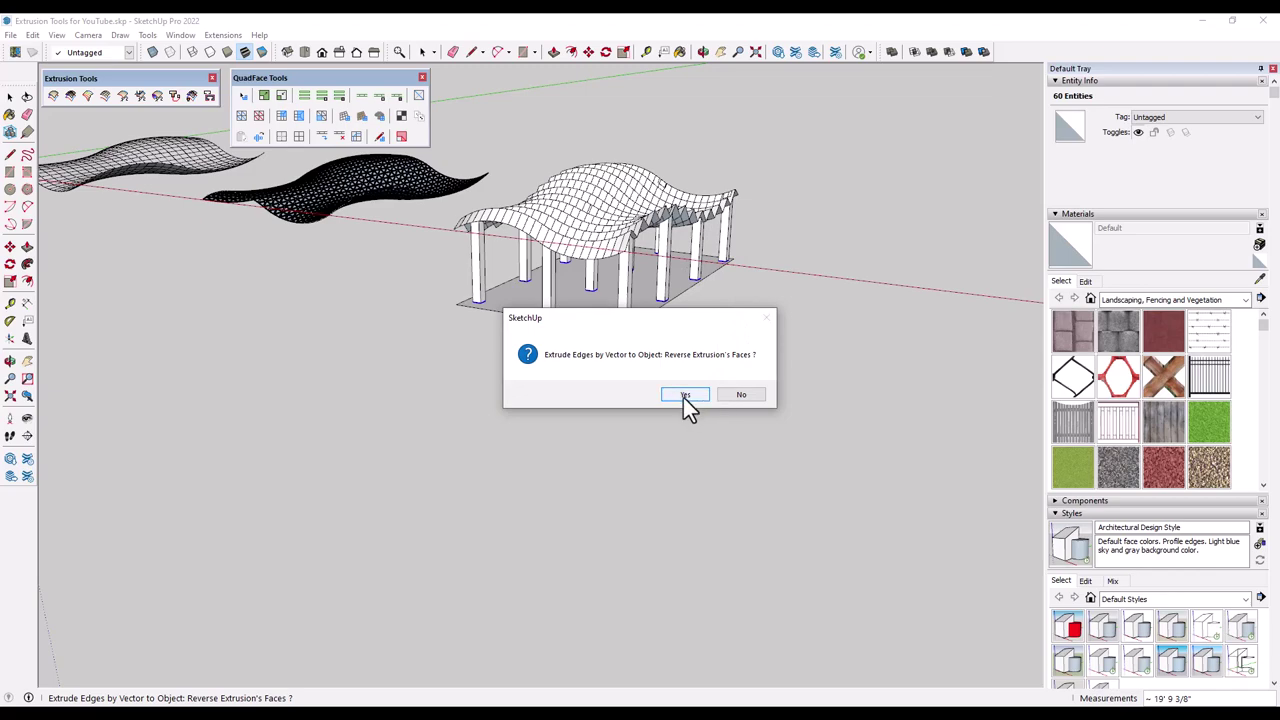
click(737, 394)
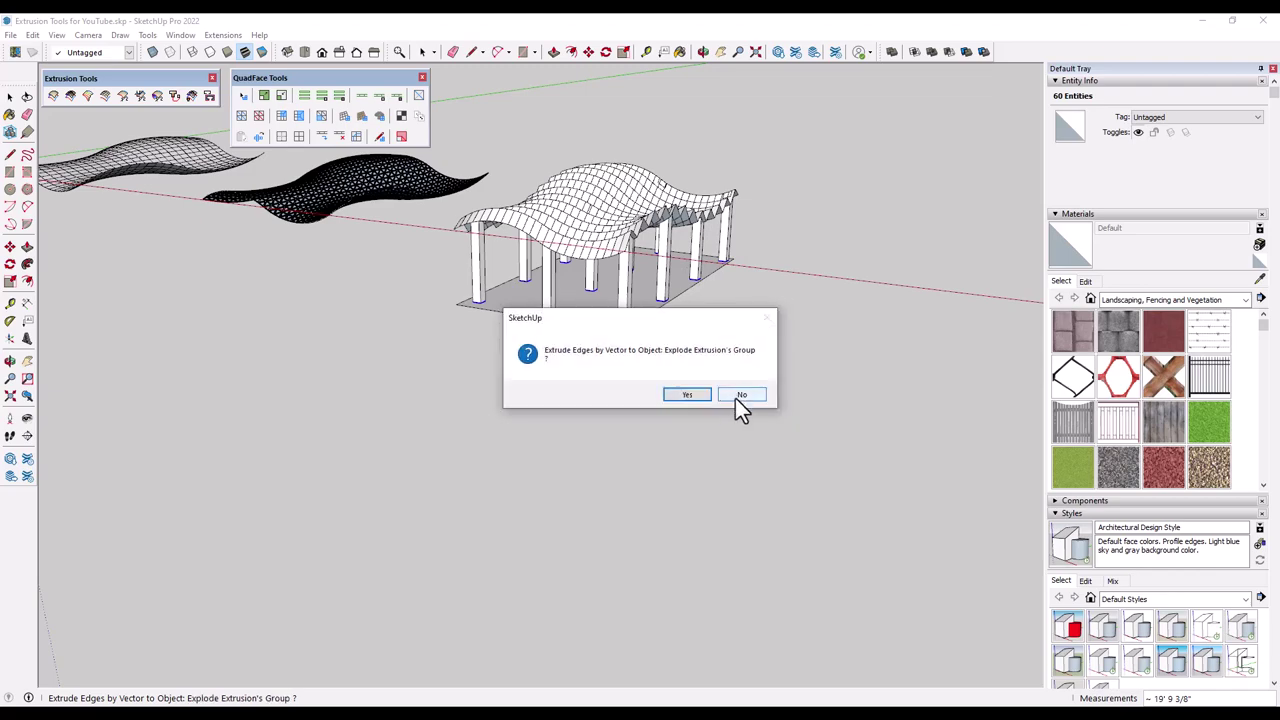
click(736, 398)
middle_drag(735, 395, 991, 137)
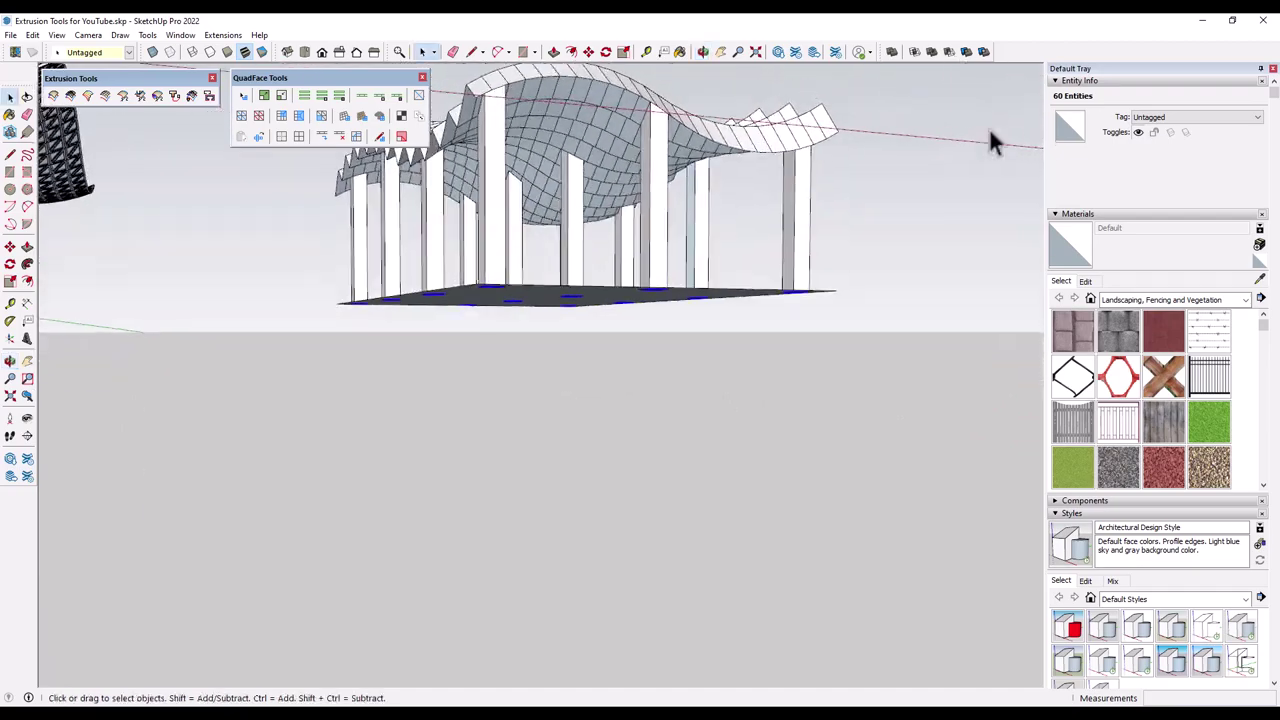
scroll(652, 160, up, 3)
scroll(620, 185, down, 3)
mouse_move(603, 200)
middle_down()
mouse_move(563, 171)
mouse_move(714, 300)
mouse_move(708, 520)
mouse_move(749, 571)
mouse_move(808, 486)
mouse_move(594, 357)
mouse_move(306, 214)
mouse_move(18, 182)
mouse_move(670, 202)
middle_up()
scroll(931, 255, down, 1)
middle_drag(931, 255, 810, 318)
scroll(634, 286, up, 2)
scroll(686, 278, up, 1)
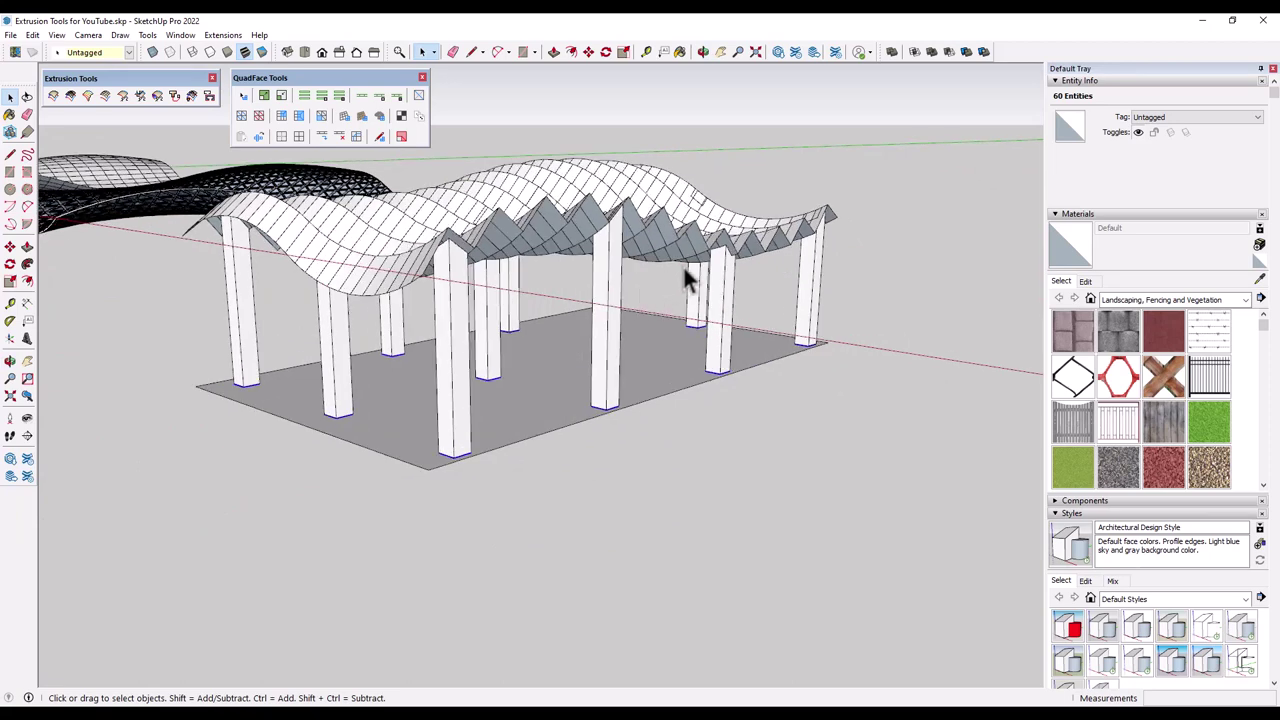
middle_drag(822, 272, 772, 262)
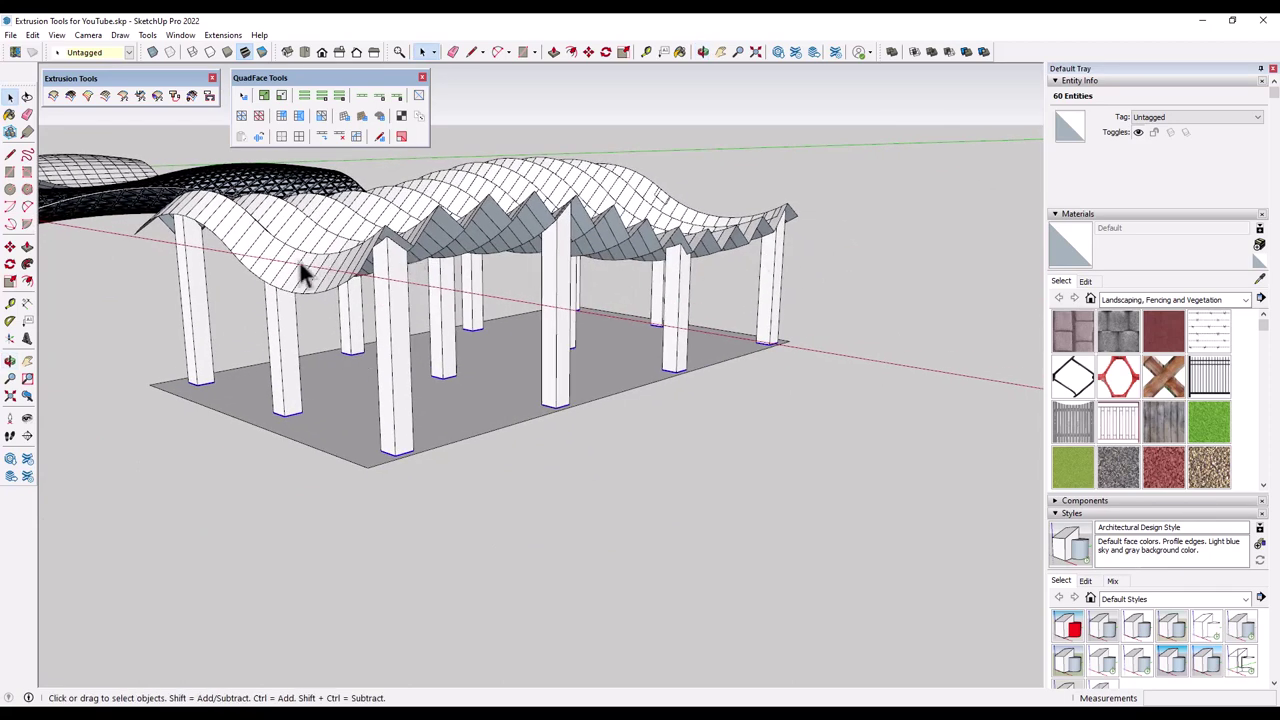
middle_drag(422, 251, 343, 220)
middle_drag(752, 240, 680, 262)
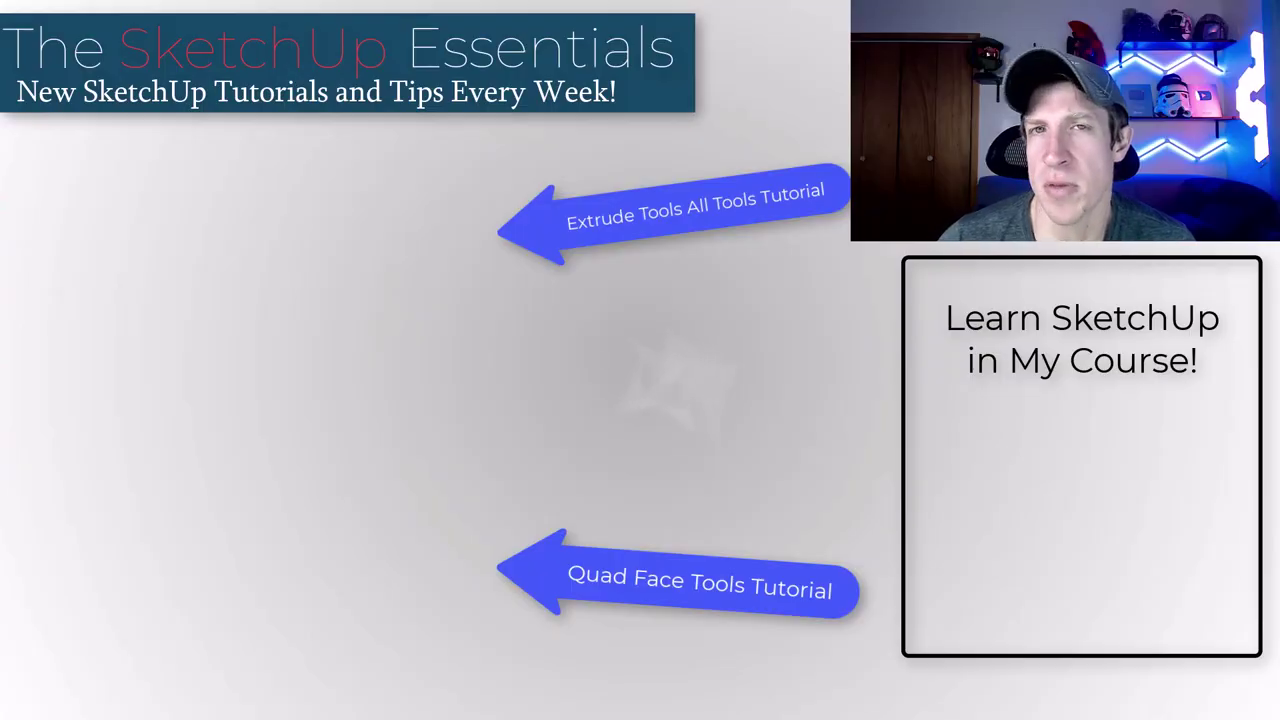